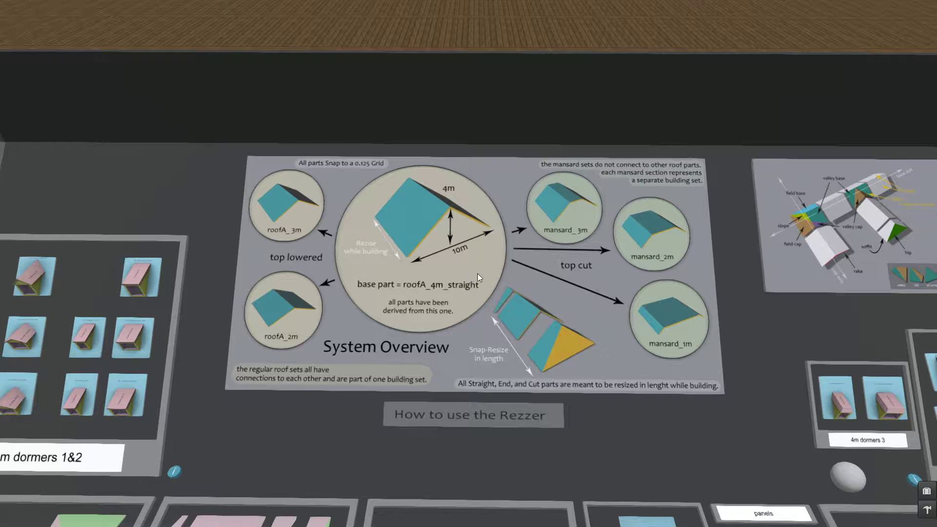
Display the Assembling the Parts page and the How to Snap-Resize page on the information board
alt+drag(664, 273, 664, 288)
alt+drag(627, 234, 560, 251)
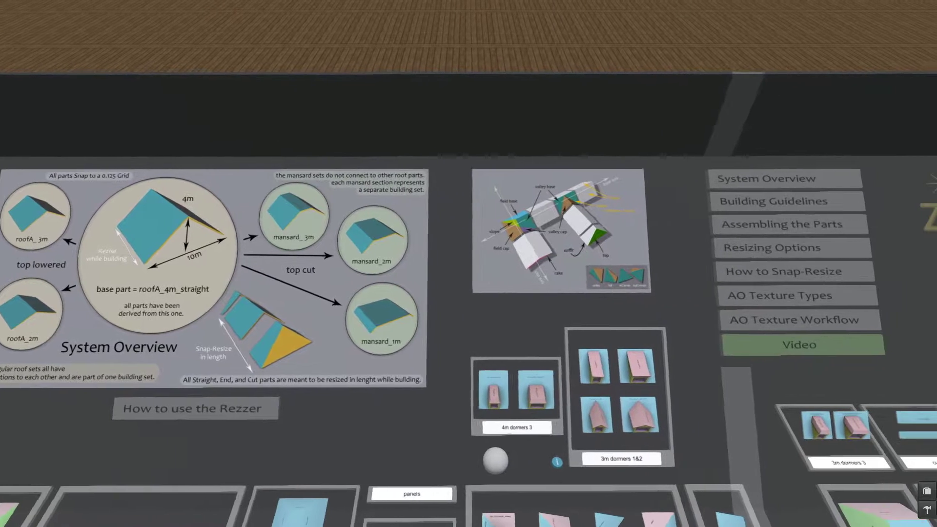
click(769, 229)
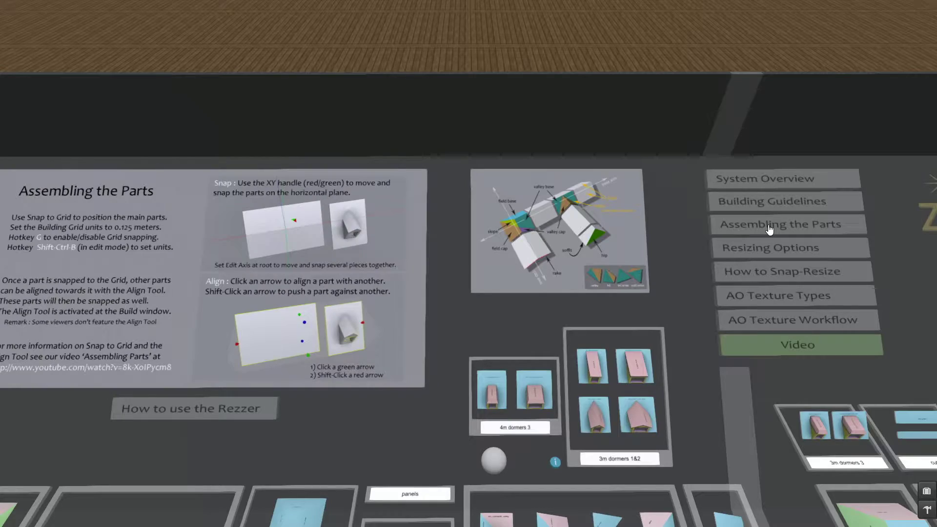
click(770, 272)
Display the information page about the L connect combo parts on the board
alt+drag(221, 341, 439, 313)
alt+drag(295, 384, 472, 278)
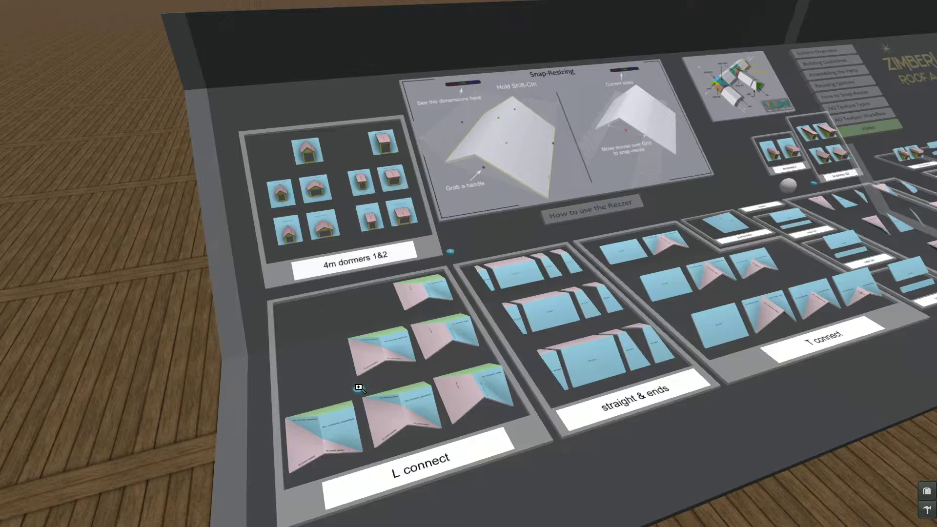
alt+drag(358, 388, 461, 333)
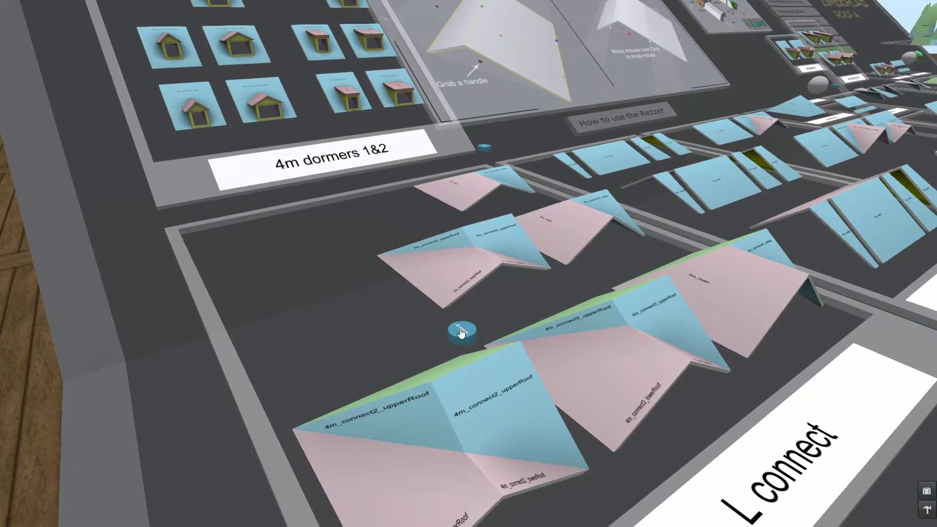
click(461, 332)
key(Escape)
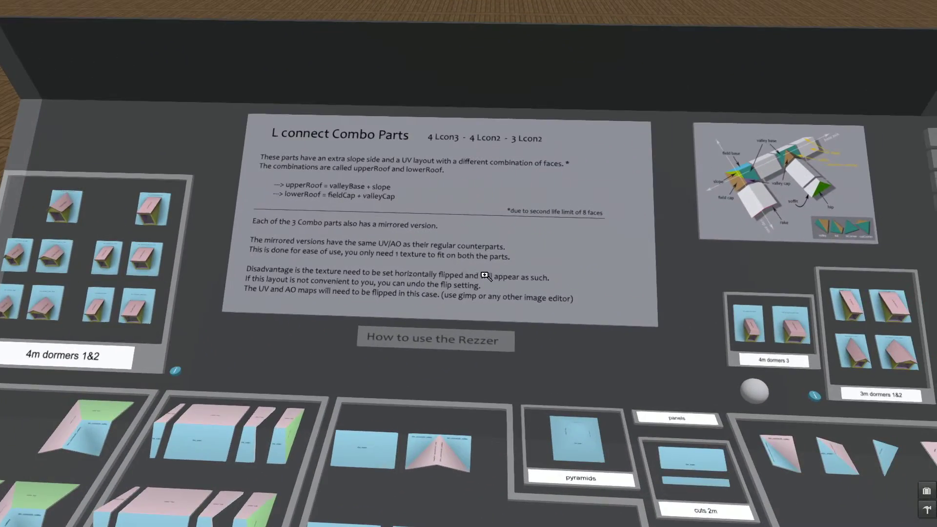
Examine the roof terminology diagram, including the valley, field, slope, hip, rake and soffit labels
alt+click(769, 183)
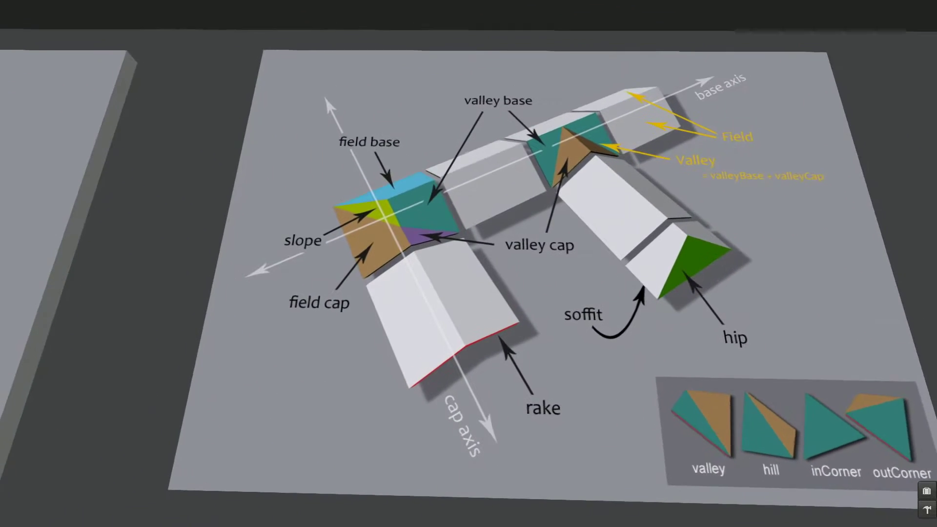
alt+drag(469, 263, 468, 293)
alt+click(537, 247)
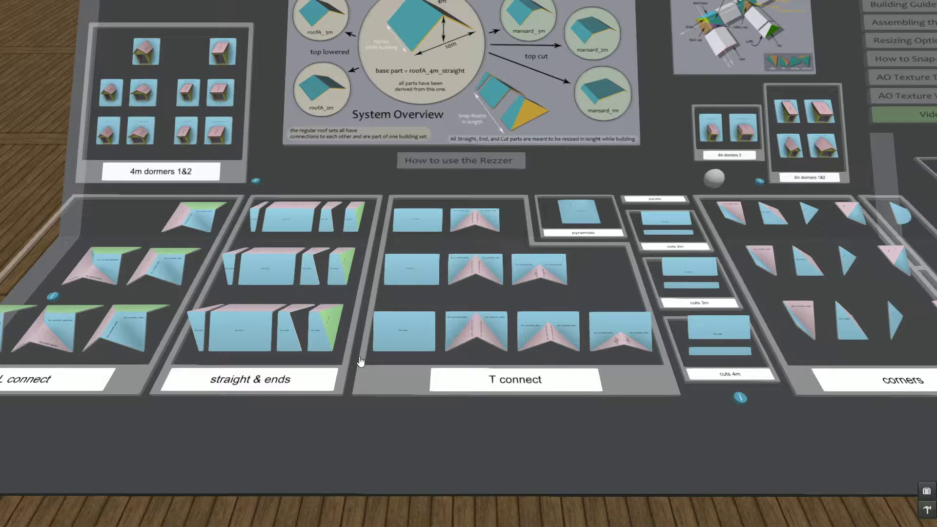
Rez the 4 Tcon 4 roof part from the T connect rezzer and delete it again
click(504, 384)
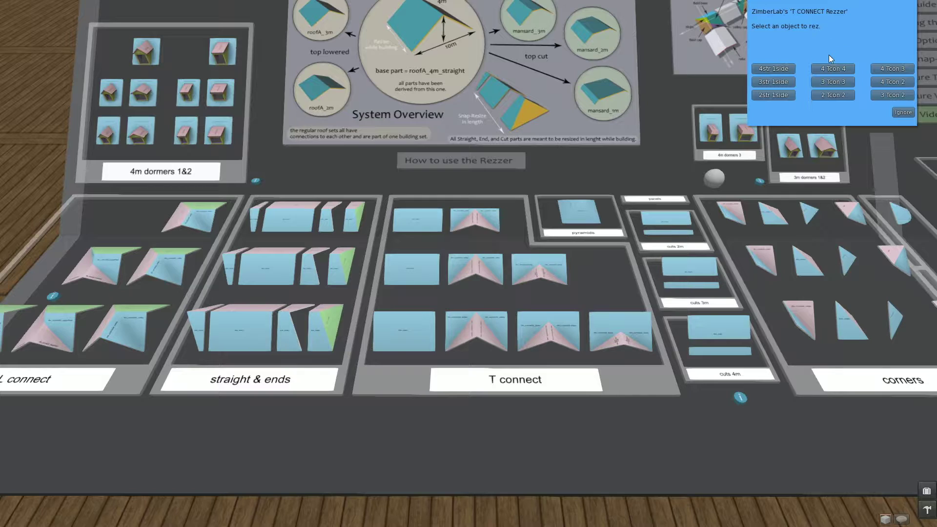
click(827, 69)
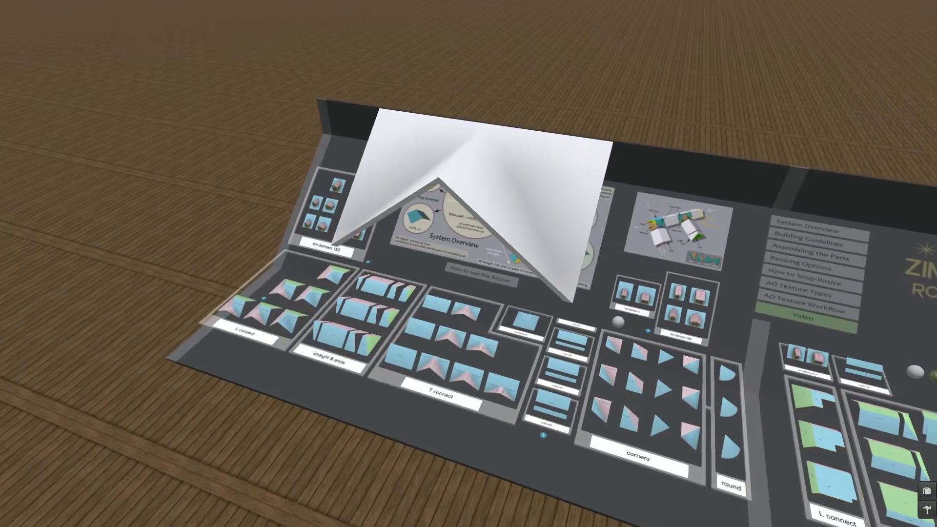
right_click(492, 197)
click(489, 229)
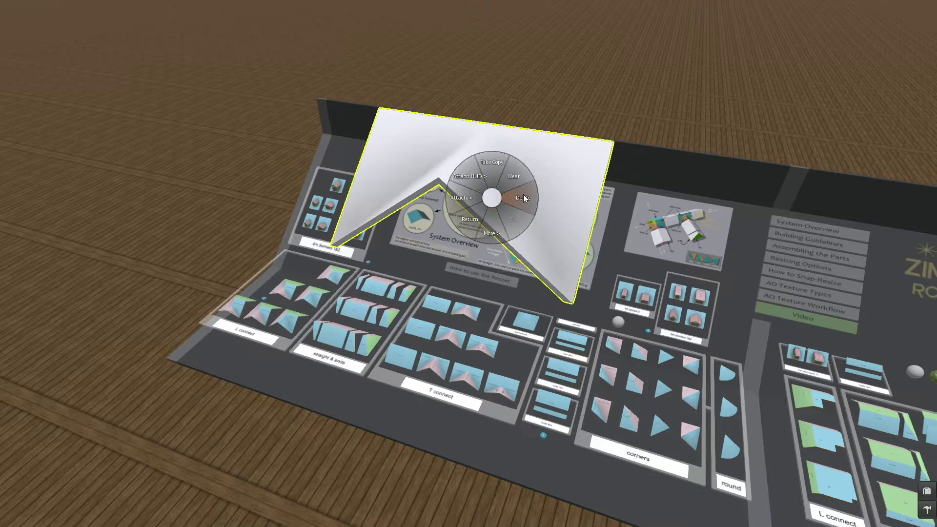
click(523, 195)
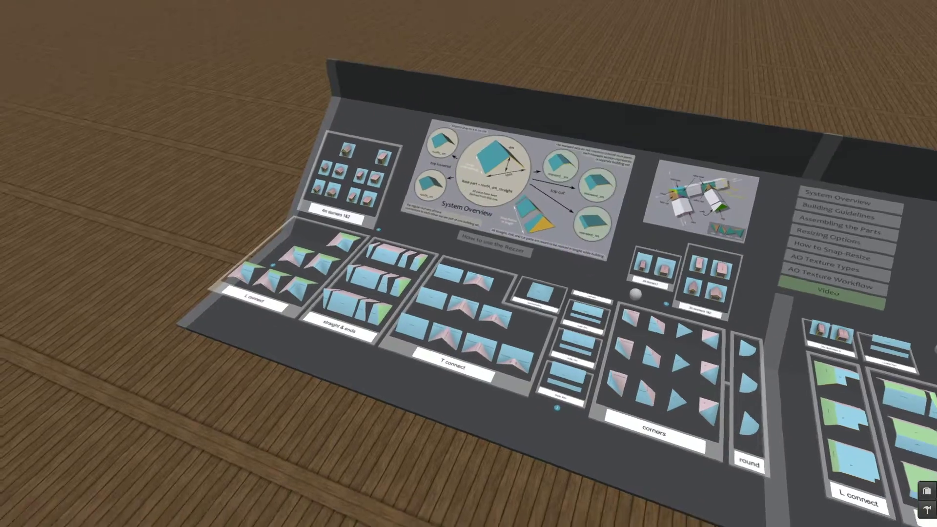
Preview the 4m_connect4_cap_inside_open AO texture of the 4 Tcon 4 part and discard it
alt+drag(446, 335, 588, 234)
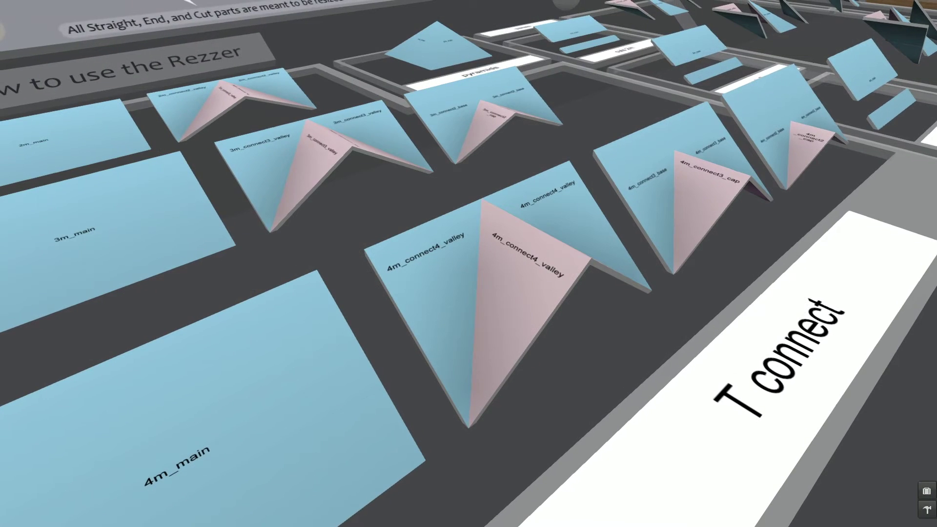
alt+click(490, 281)
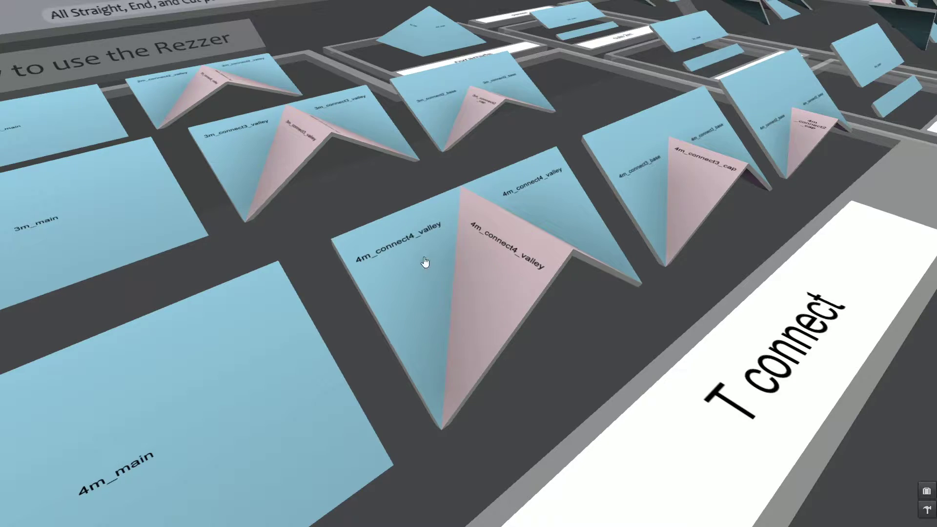
alt+drag(468, 251, 654, 54)
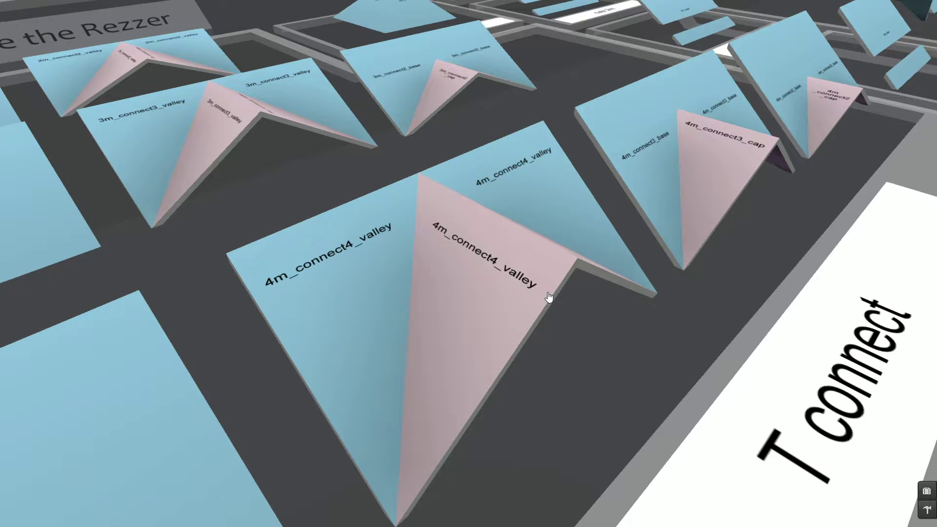
click(489, 294)
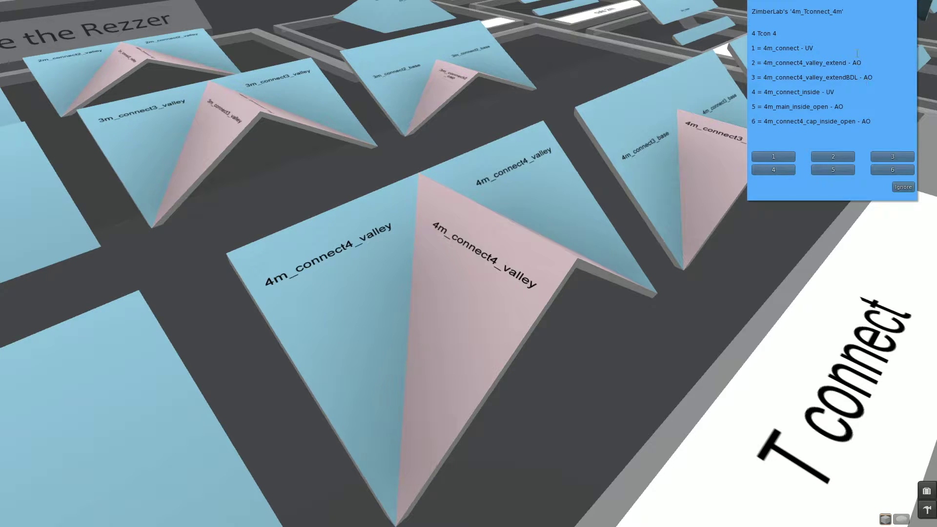
click(891, 169)
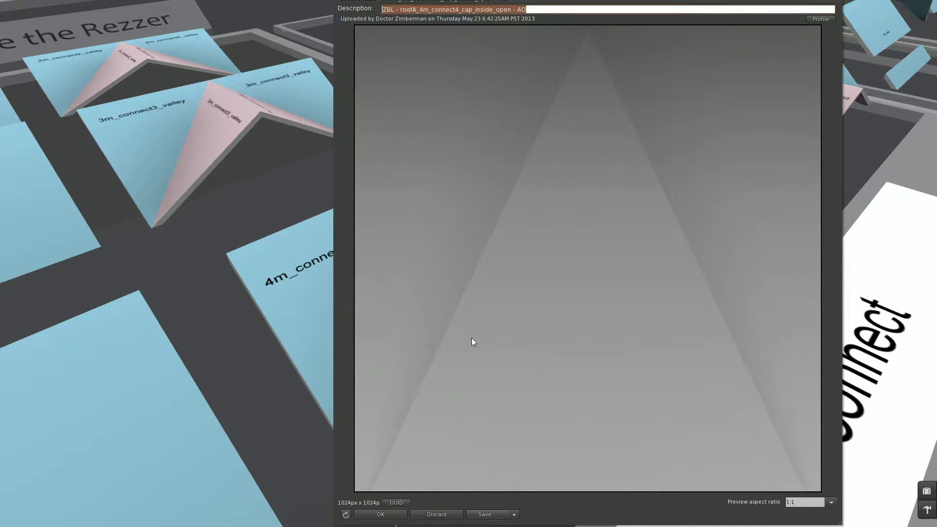
click(430, 514)
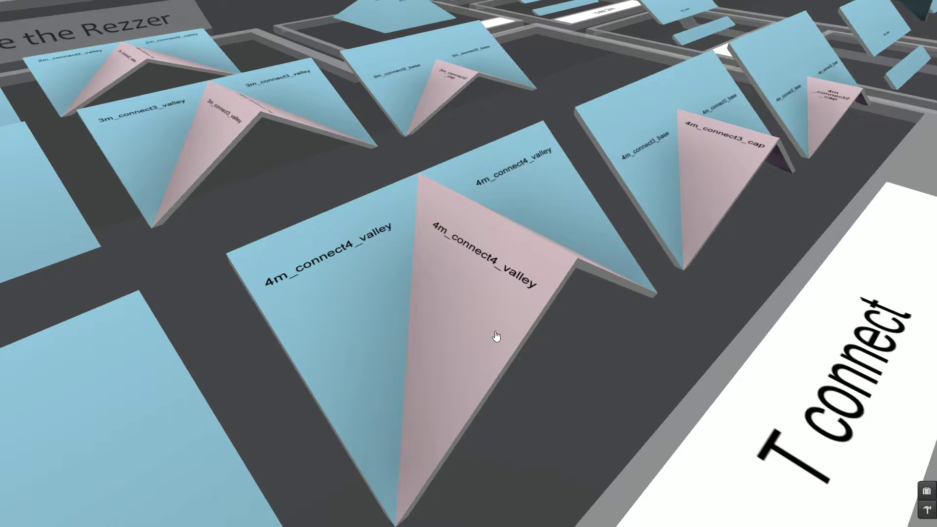
View the T connect rezzer's list of objects and dismiss it without rezzing anything
alt+drag(496, 334, 380, 388)
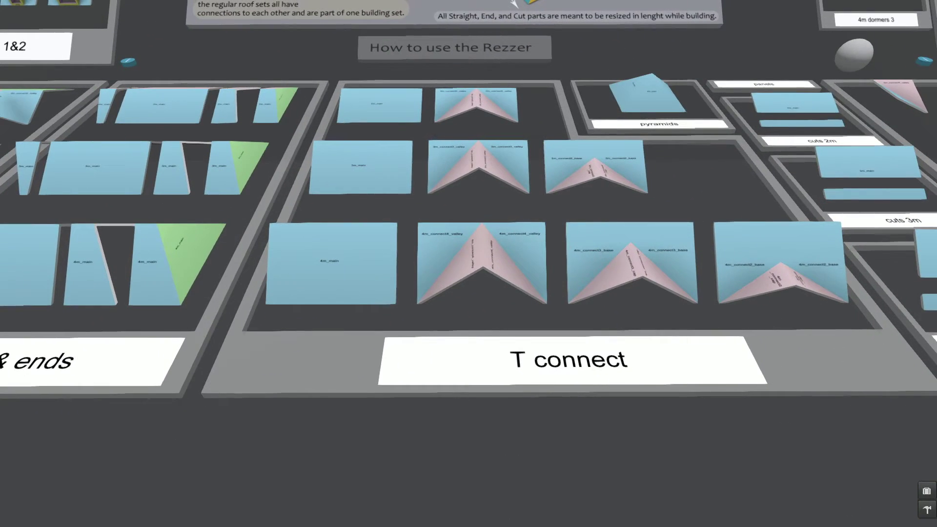
click(477, 359)
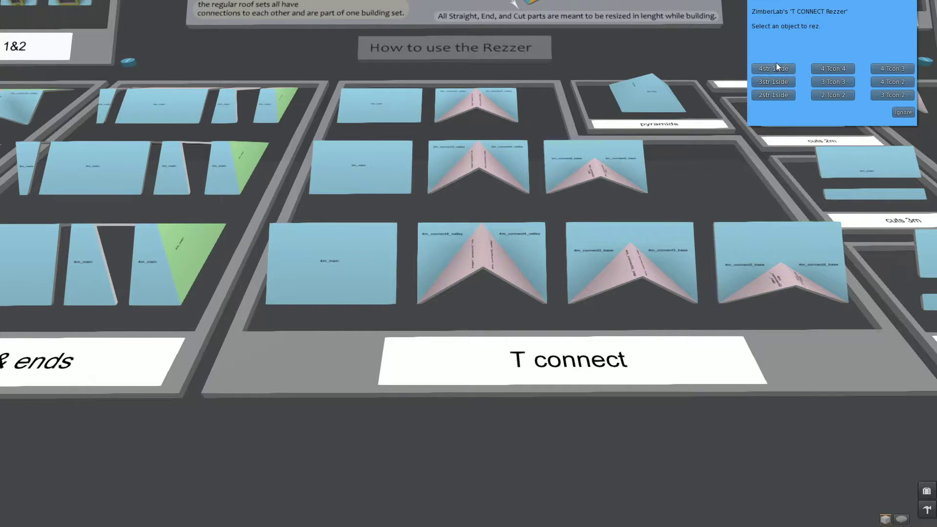
click(900, 112)
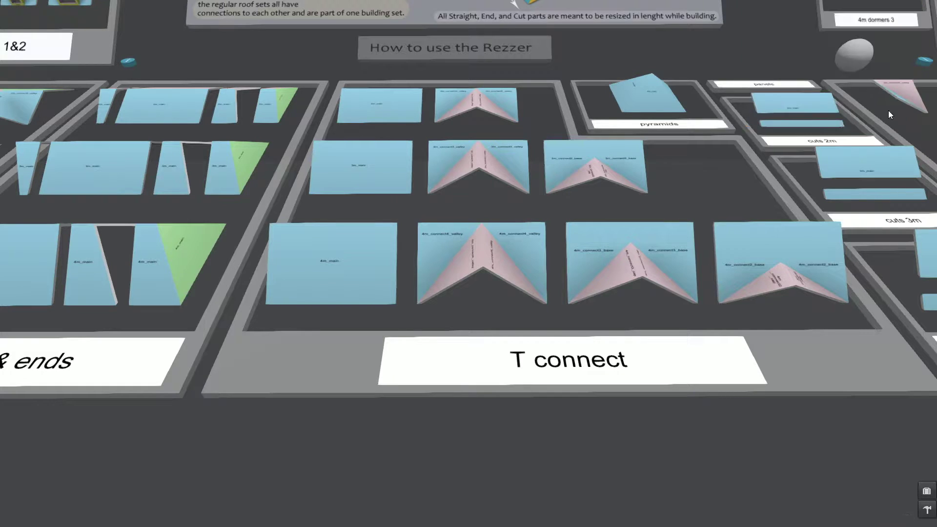
click(523, 249)
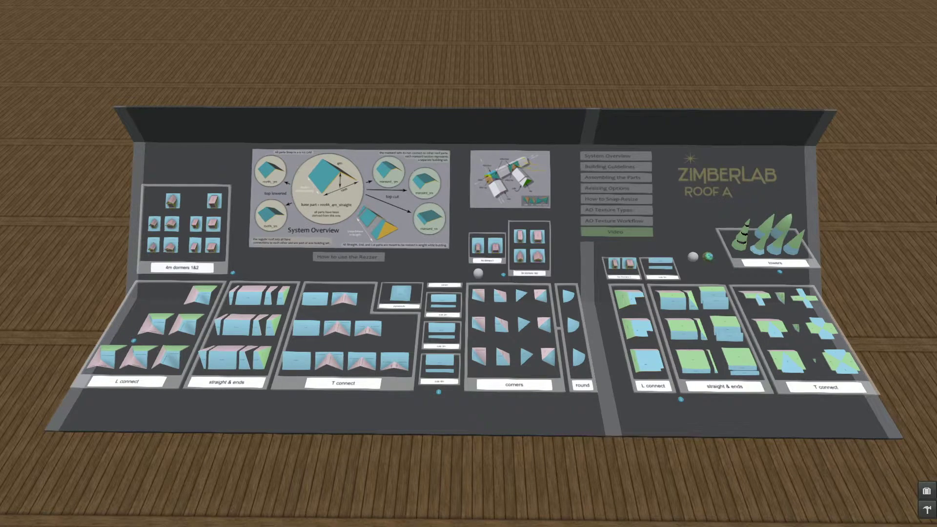
click(608, 179)
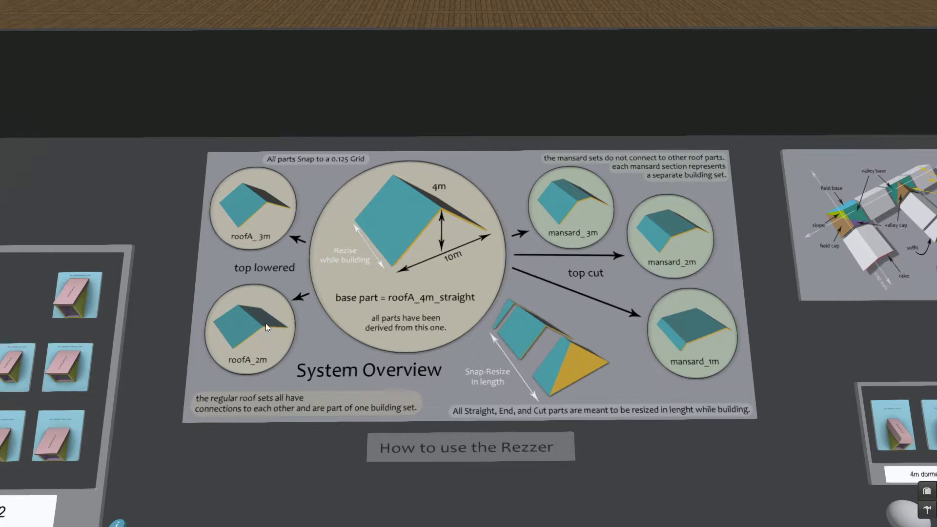
Rez a 4 straight roof part from the straight & ends rezzer
alt+drag(265, 323, 471, 358)
alt+drag(445, 439, 445, 410)
click(443, 403)
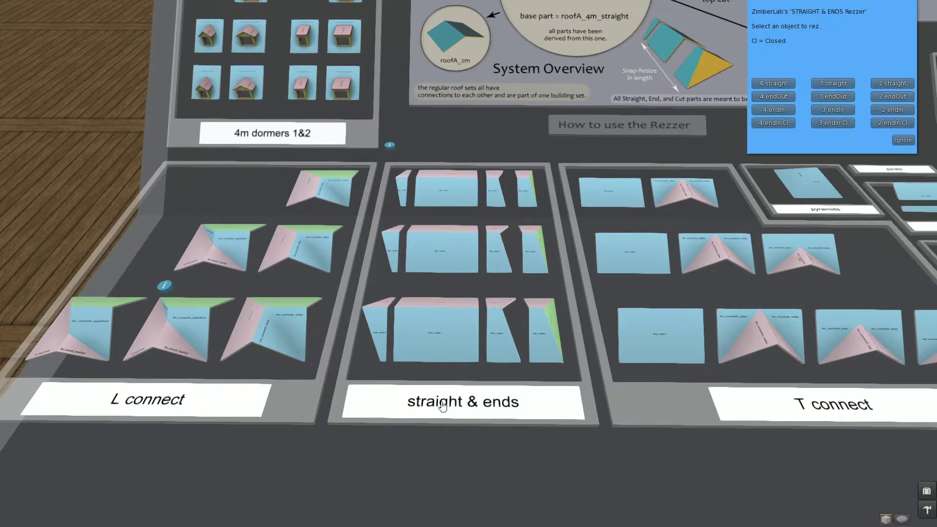
click(776, 83)
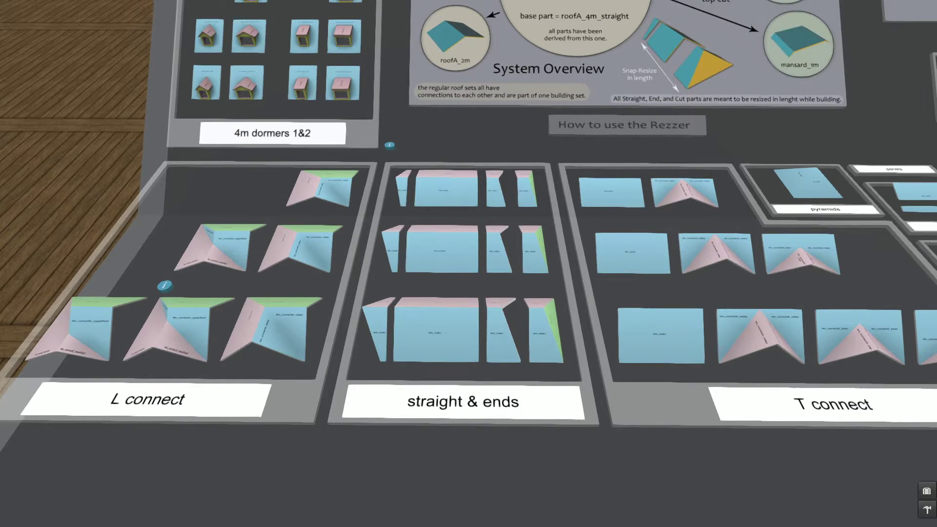
key(Escape)
Move the straight roof part onto the open floor beside the rezzer board, at X 131.000, Y 83.375
right_click(456, 218)
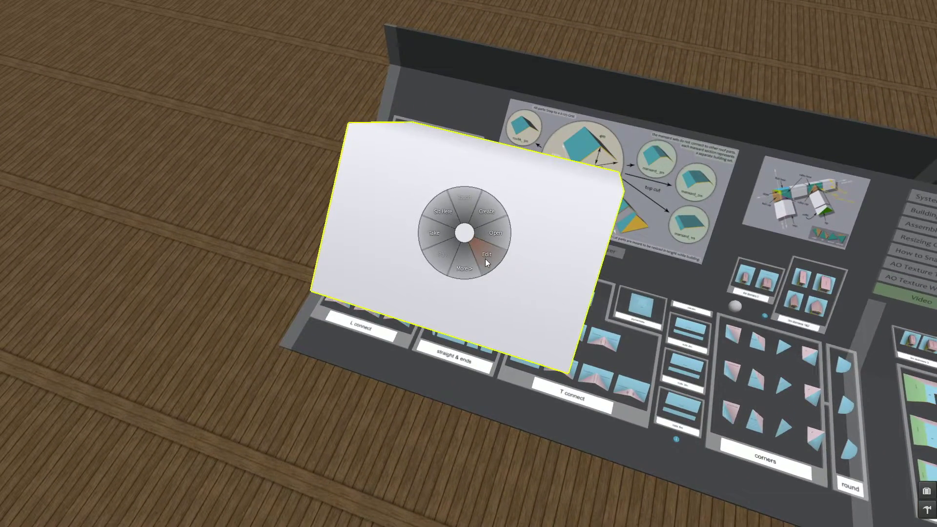
click(485, 259)
drag(456, 190, 169, 46)
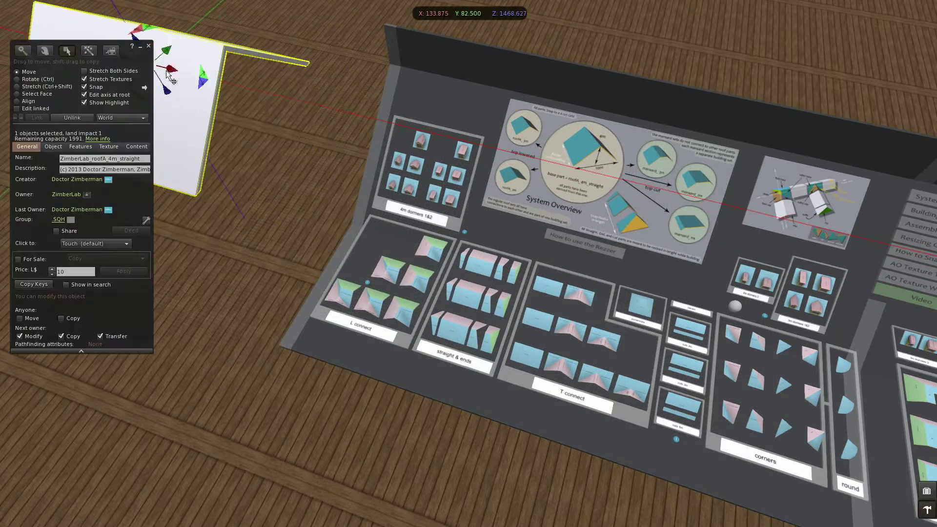
alt+drag(189, 100, 188, 121)
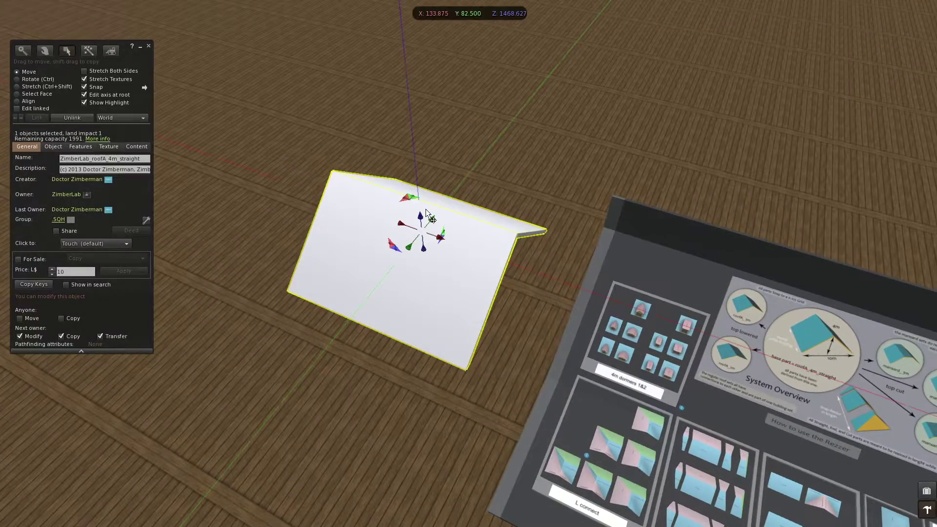
drag(412, 198, 375, 172)
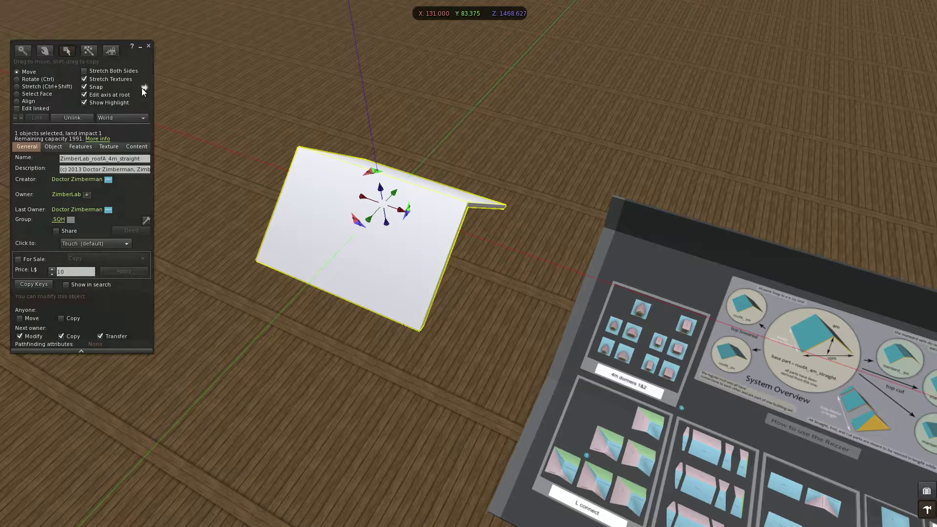
Check the grid unit setting in the snapping grid options and finish editing the straight roof part
click(144, 88)
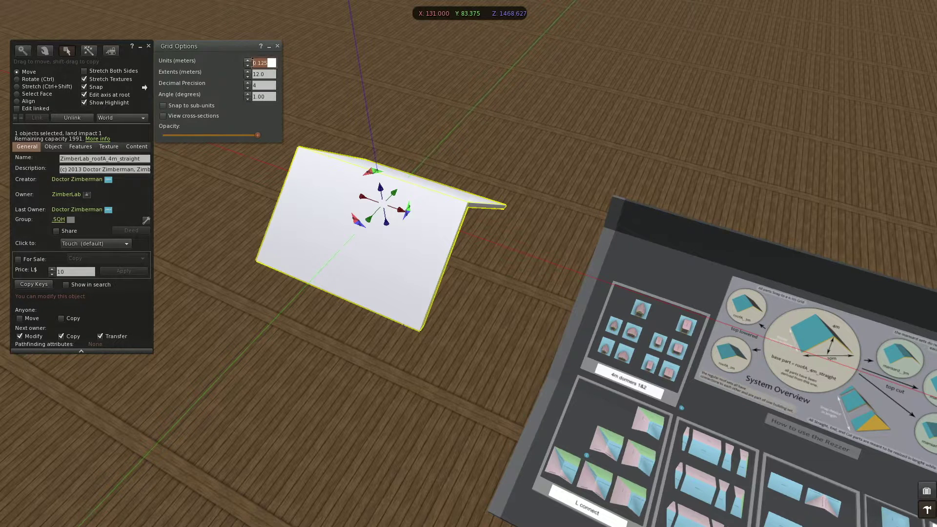
click(278, 47)
click(149, 46)
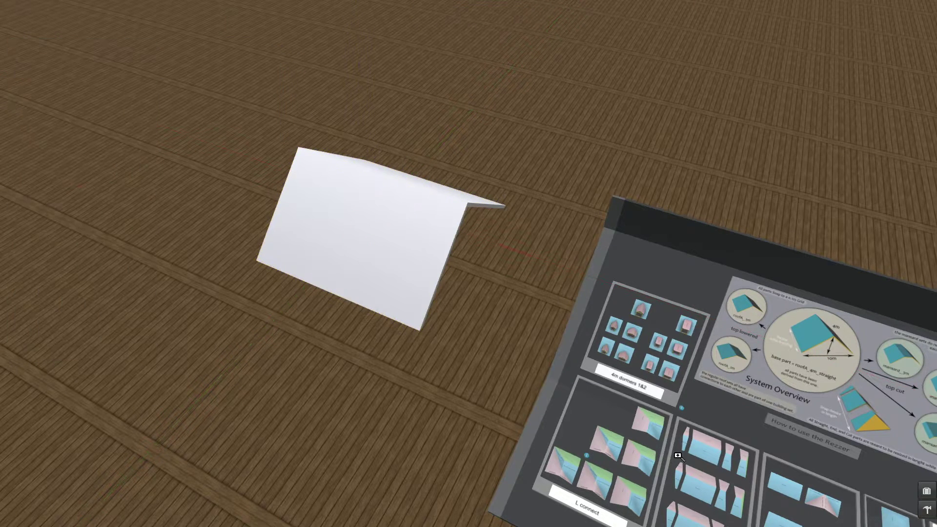
Rez a 4 endOut roof part from the straight & ends rezzer
alt+drag(692, 519, 411, 282)
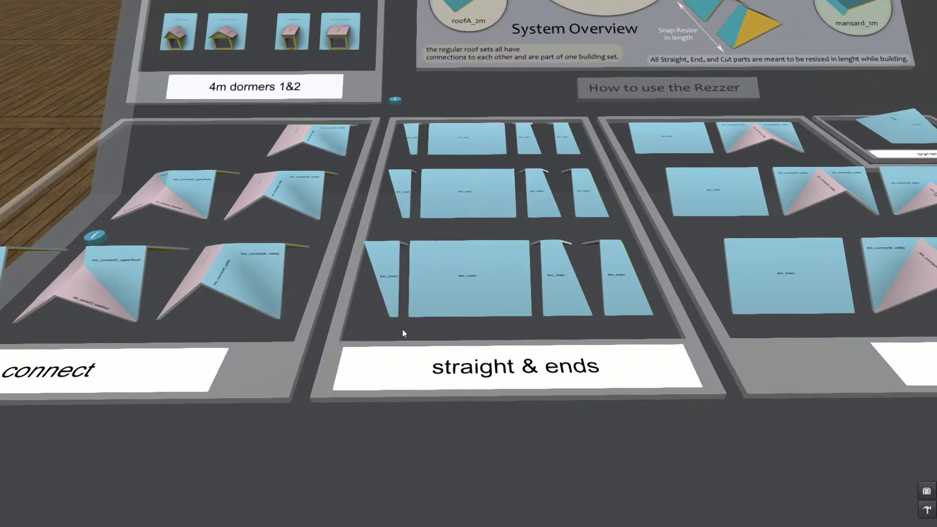
click(463, 380)
click(776, 96)
key(Escape)
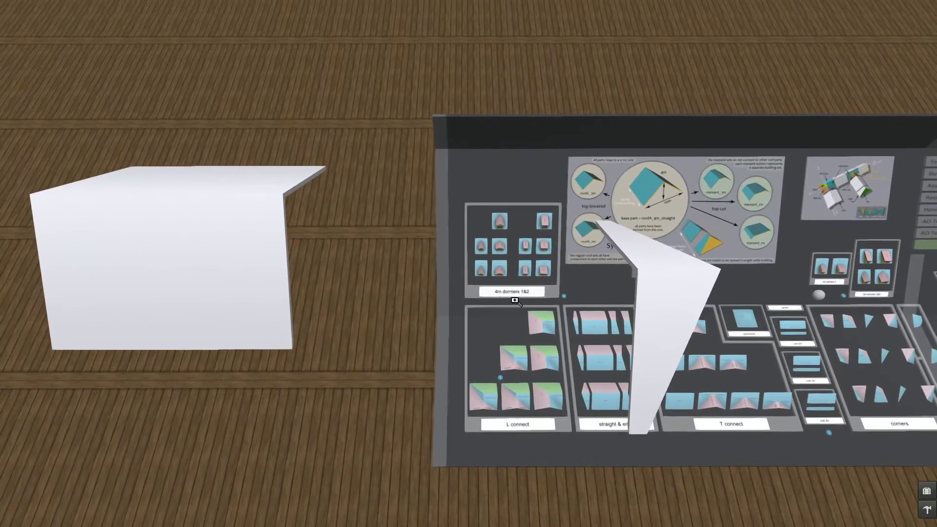
Move the endOut part against the end of the straight roof part nearest the rezzer board
right_click(665, 295)
click(672, 269)
drag(691, 259, 383, 196)
Shorten the endOut part by stretching its outer side along X toward the straight roof part
alt+drag(349, 207, 312, 97)
ctrl+alt+drag(468, 264, 489, 263)
key(Escape)
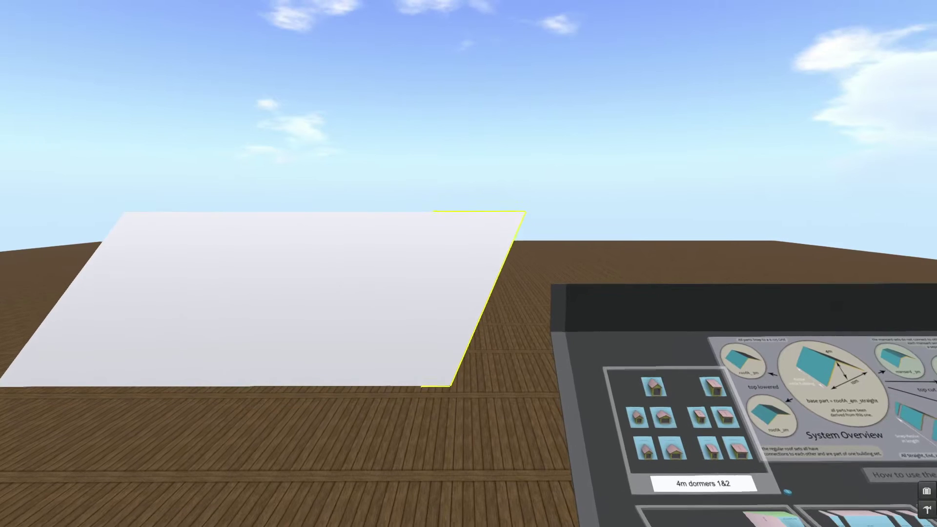
key(ctrl+shift)
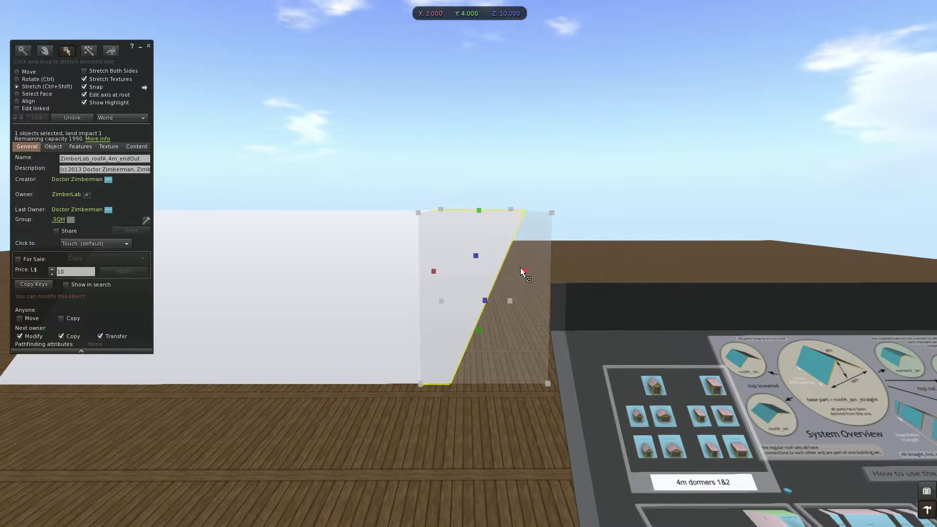
drag(522, 269, 466, 313)
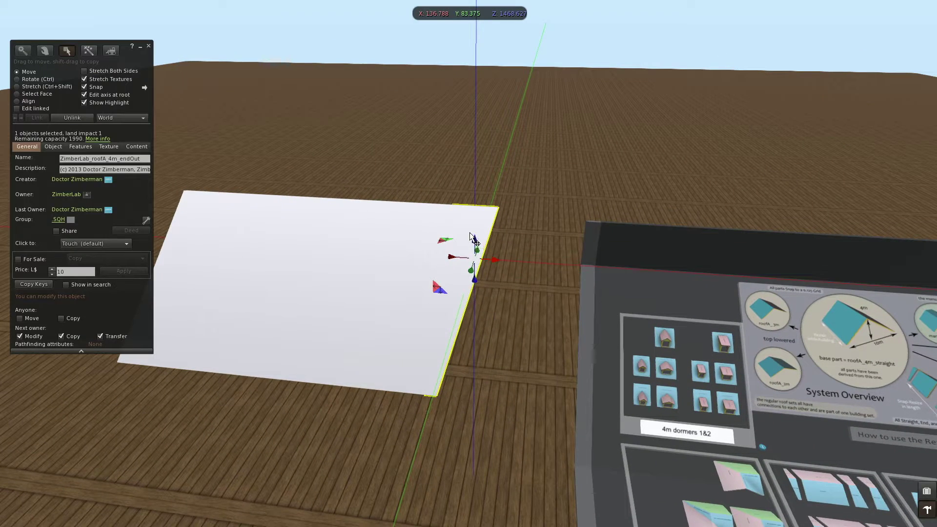
Delete the endOut part from the end of the straight roof and finish editing
right_click(469, 234)
click(470, 270)
click(501, 231)
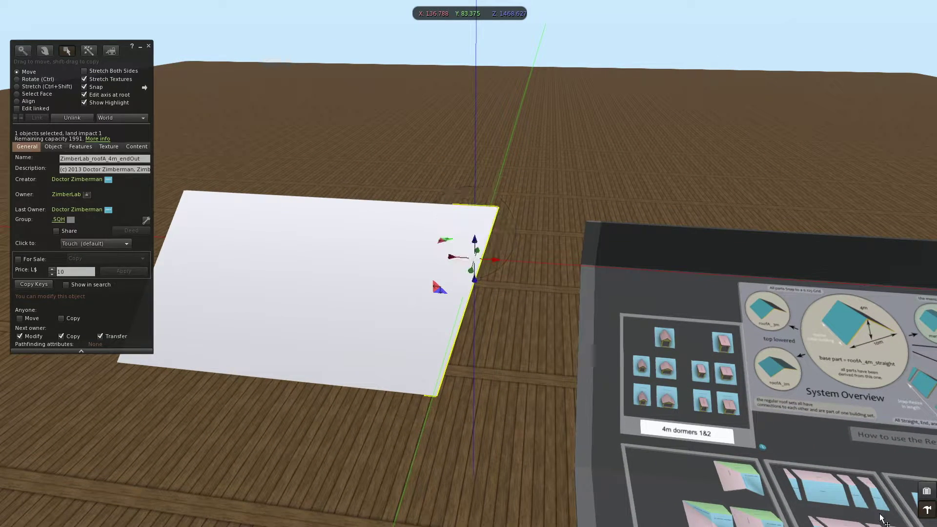
click(926, 511)
Rez a 4 endIn roof part from the straight & ends rezzer
alt+drag(854, 522, 468, 267)
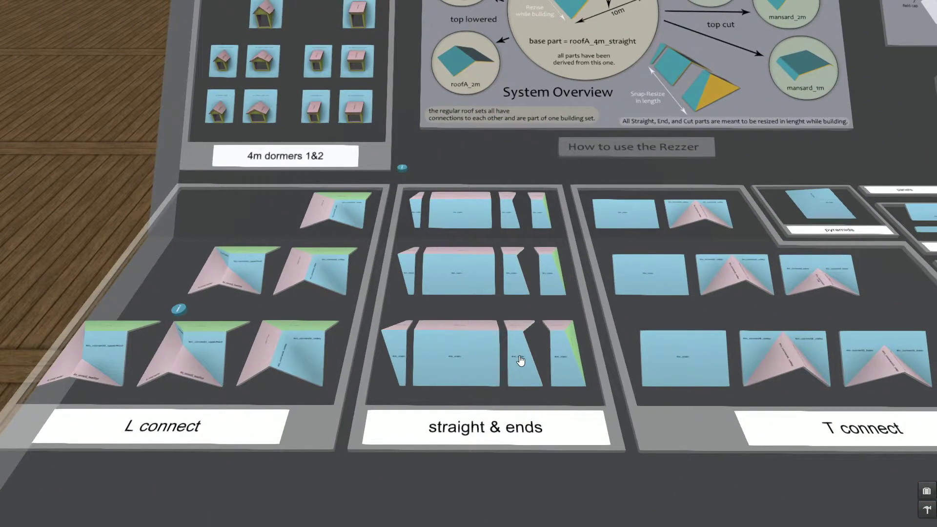
click(484, 432)
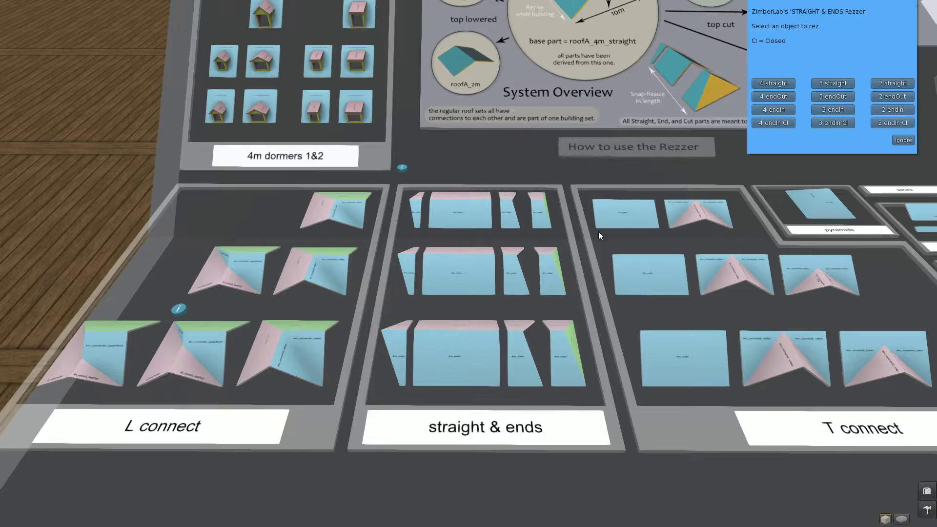
click(772, 110)
key(Escape)
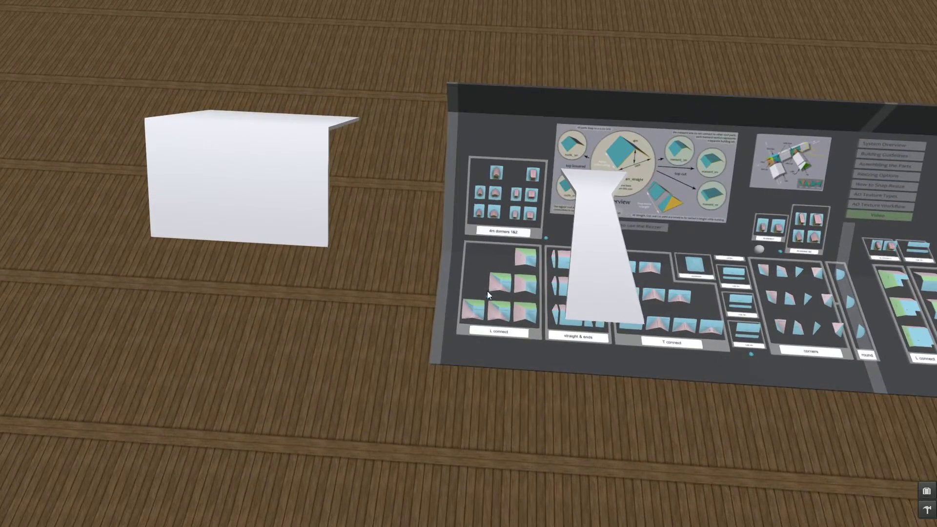
Align the endIn part together with the straight roof so it joins the end nearest the rezzer board
right_click(593, 250)
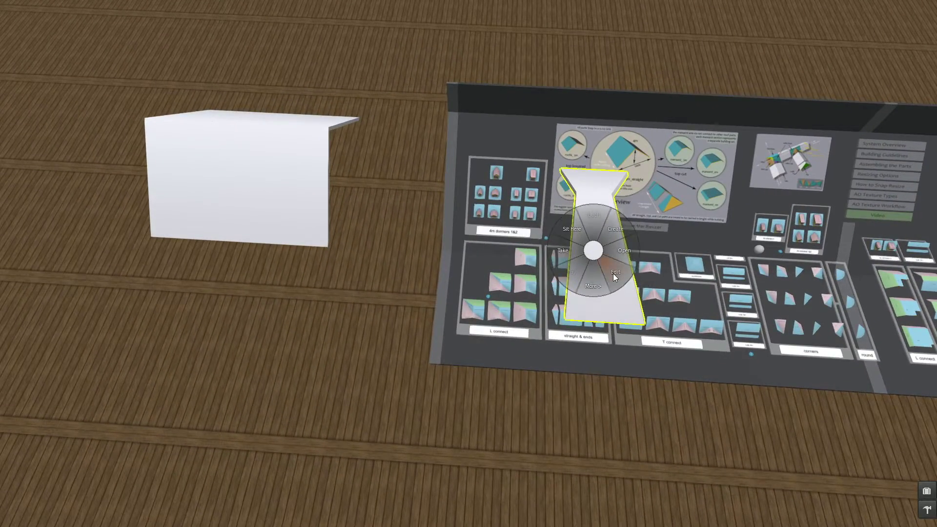
click(615, 272)
shift+click(291, 179)
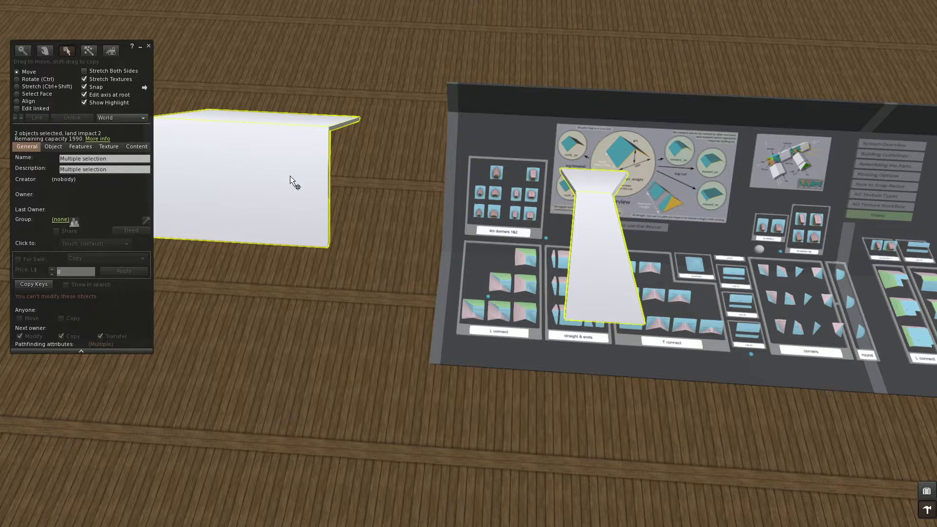
click(28, 102)
click(371, 290)
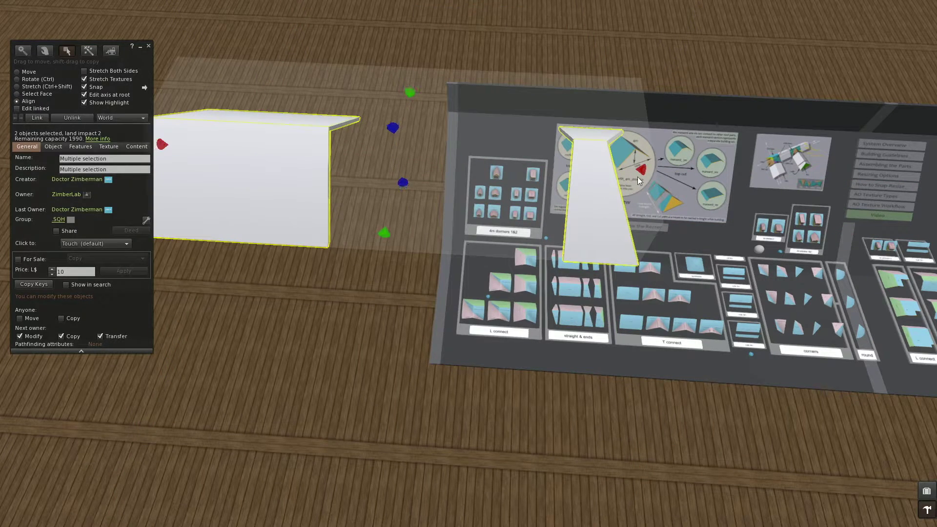
click(640, 170)
Select only the endIn part and shorten it by stretching its outer side along X toward the straight roof
ctrl+alt+drag(376, 199, 458, 288)
right_click(458, 288)
click(473, 307)
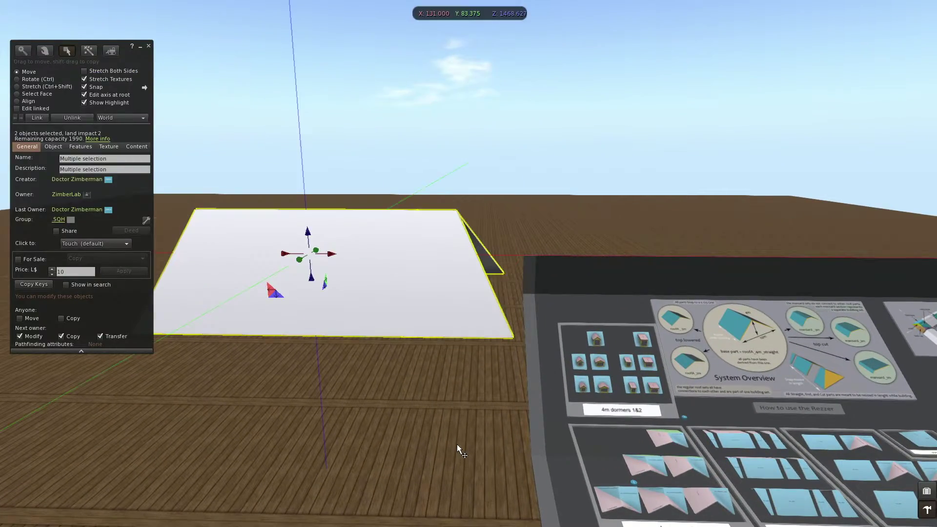
click(457, 444)
click(468, 301)
ctrl+alt+drag(468, 302, 475, 275)
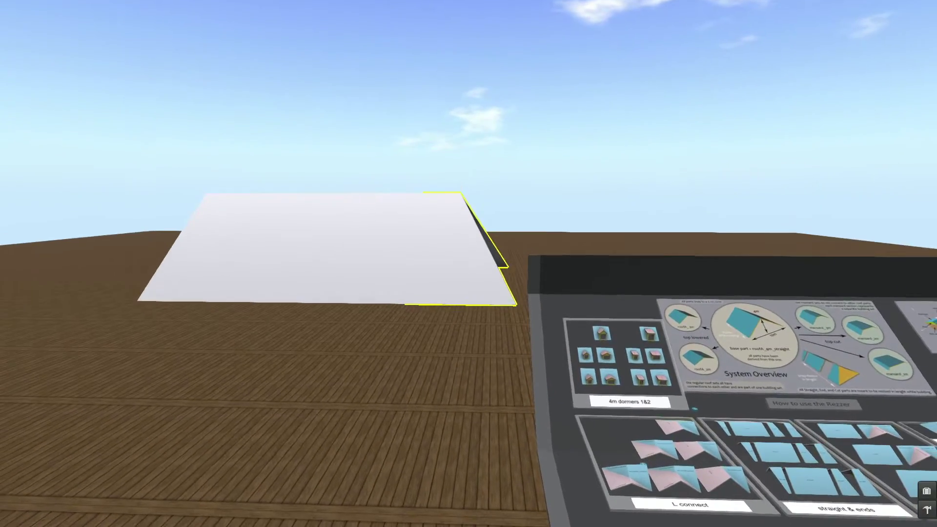
key(ctrl+shift)
drag(512, 235, 469, 237)
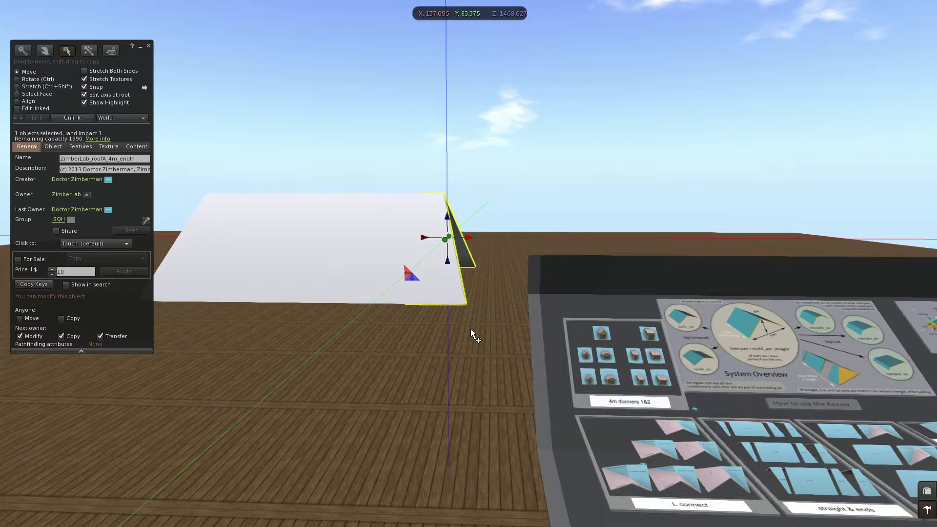
Delete the endIn part from the straight roof and finish editing
right_click(449, 291)
click(500, 307)
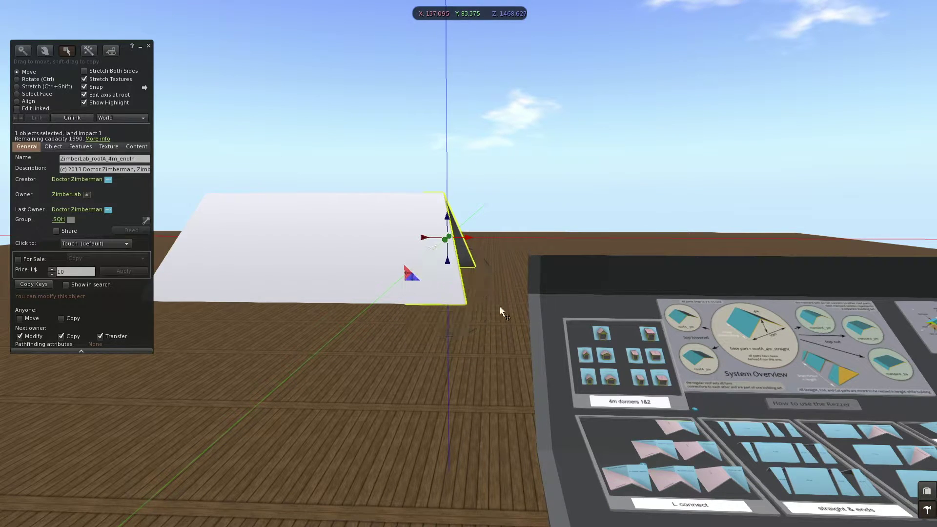
click(926, 510)
Rez a 4 endIn Cl part and align it with the straight roof's end nearest the rezzer board
click(850, 512)
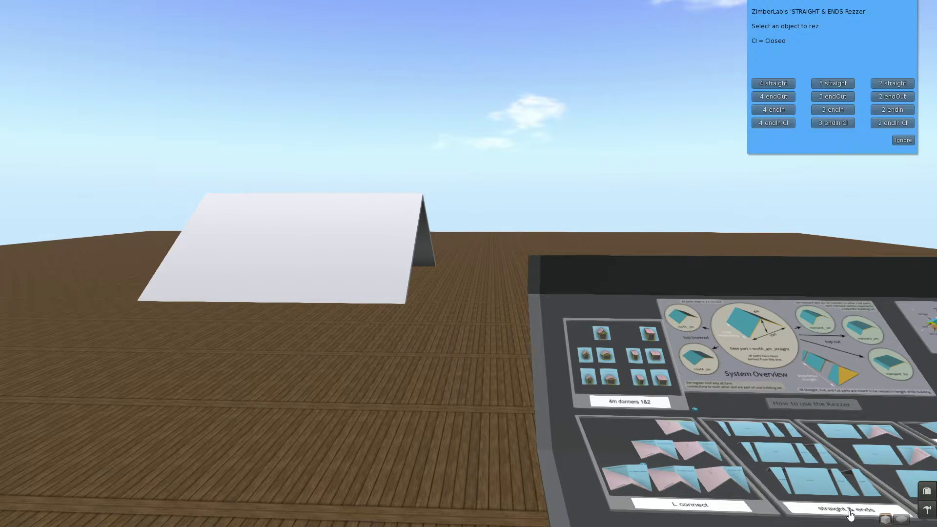
click(774, 123)
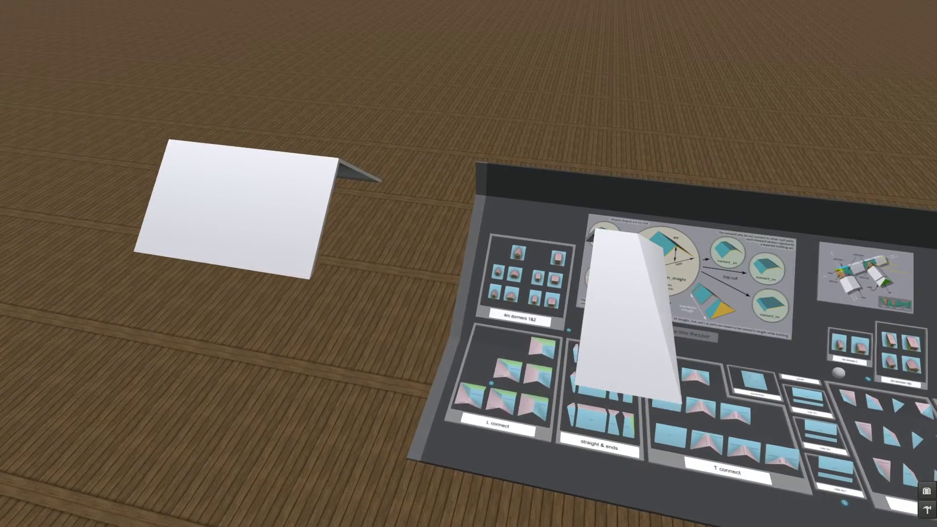
right_click(624, 323)
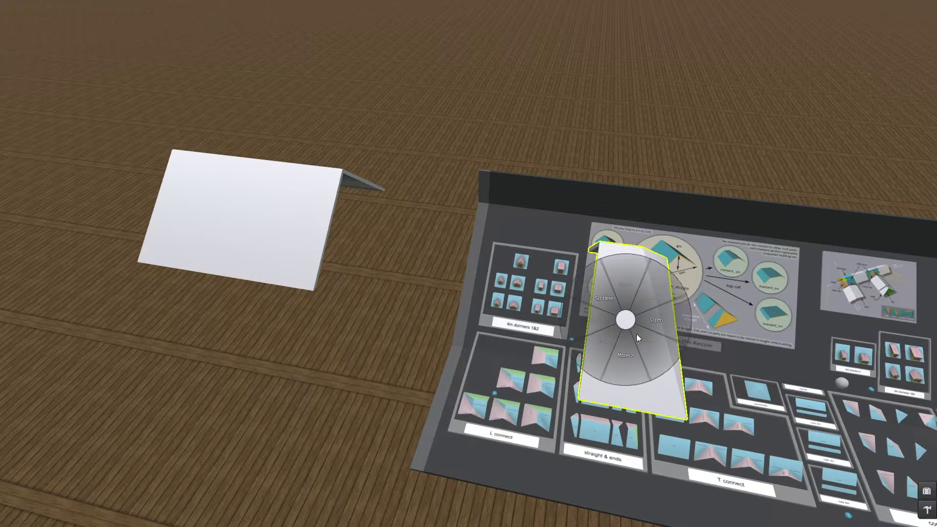
click(645, 344)
shift+click(307, 221)
click(16, 101)
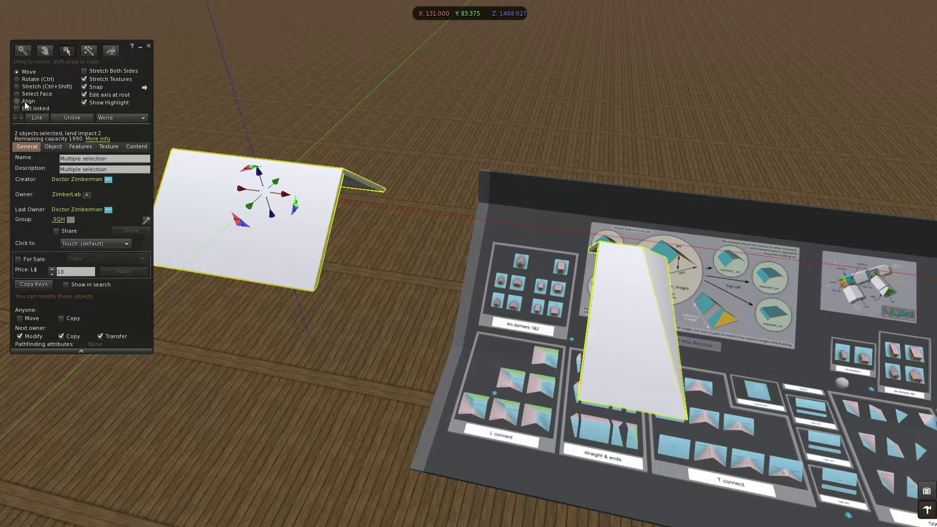
click(340, 328)
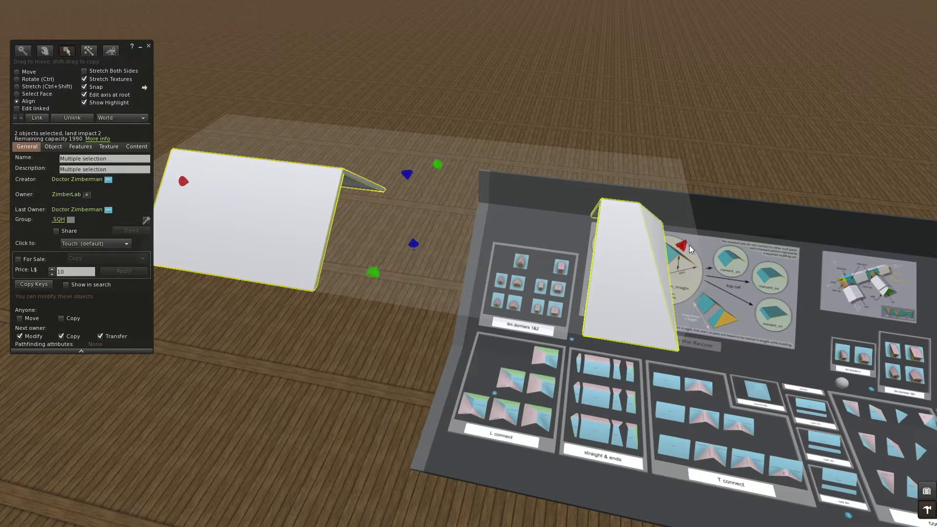
click(684, 248)
Select only the closed endIn part and resize its length along X by stretching its outer side onto the snapping grid
alt+click(428, 235)
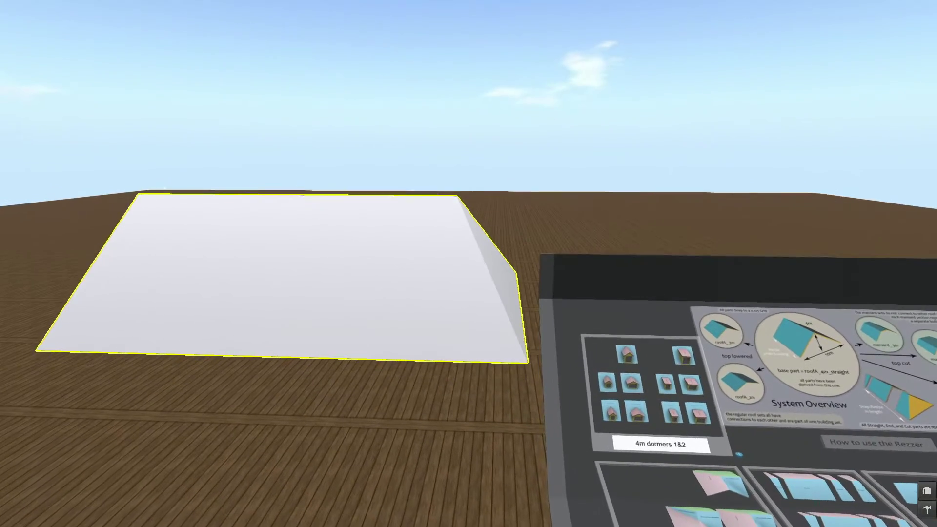
right_click(472, 303)
click(487, 325)
click(465, 472)
click(472, 308)
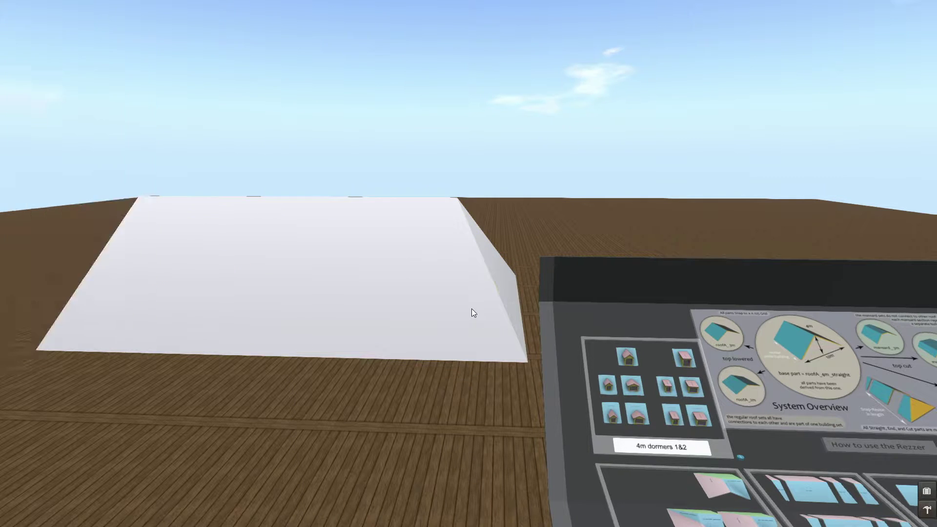
ctrl+alt+drag(474, 304, 489, 229)
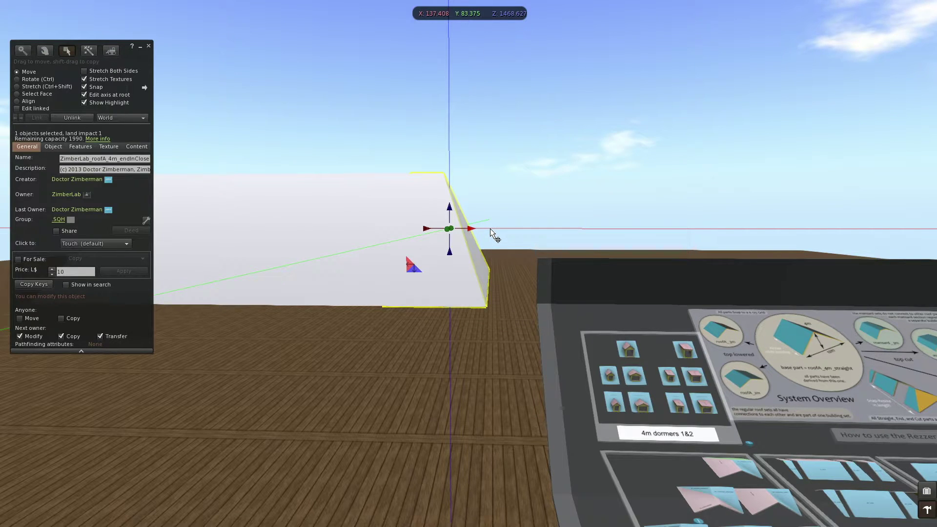
ctrl+shift+drag(488, 226, 492, 141)
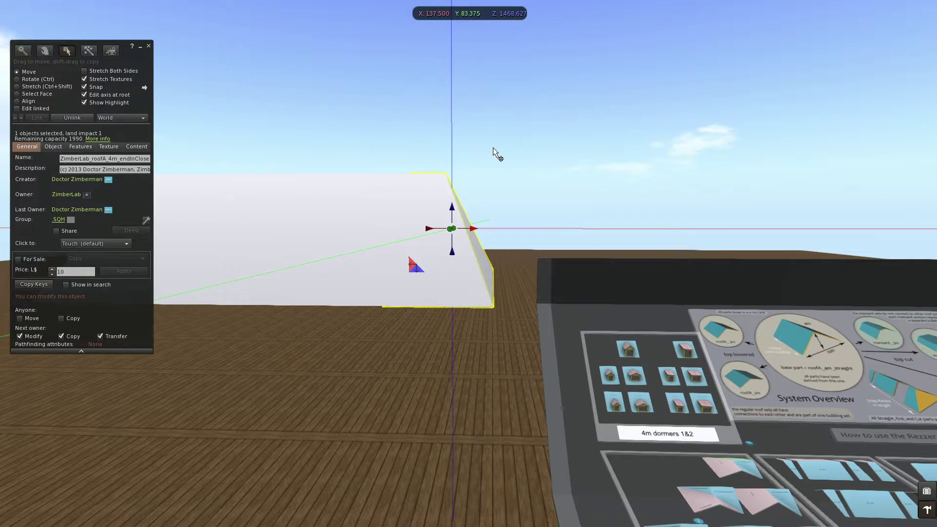
key(ctrl+shift)
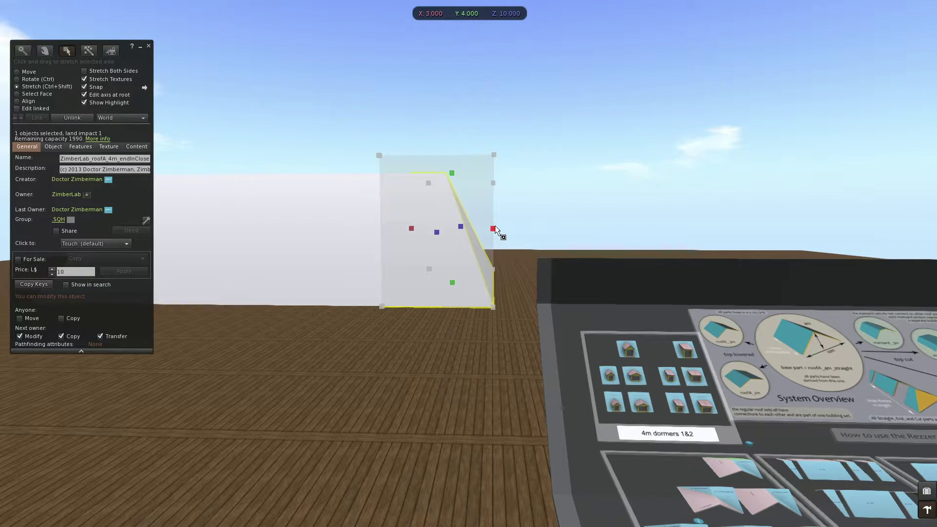
drag(494, 227, 486, 139)
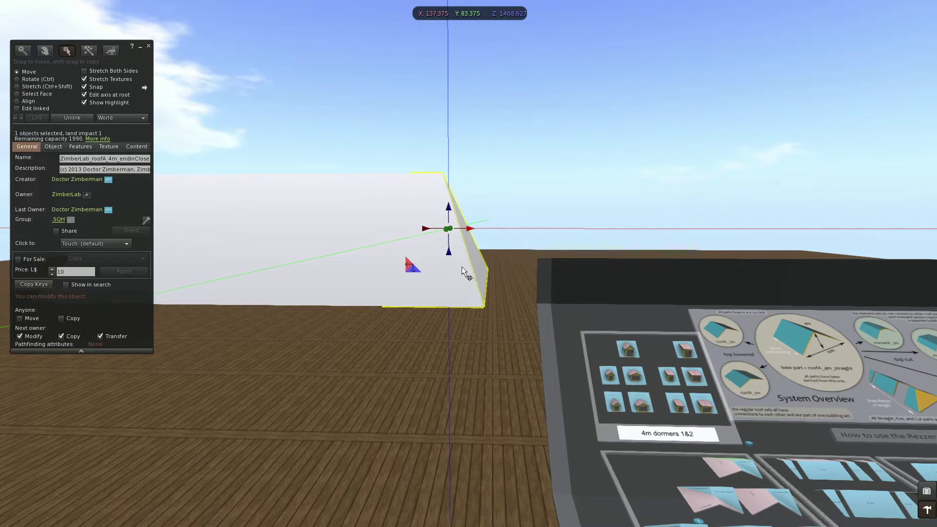
Delete the closed endIn part from the straight roof and finish editing
mouse_move(461, 266)
ctrl+alt+mouse_down()
mouse_move(370, 337)
mouse_move(415, 370)
mouse_move(469, 272)
ctrl+alt+mouse_up()
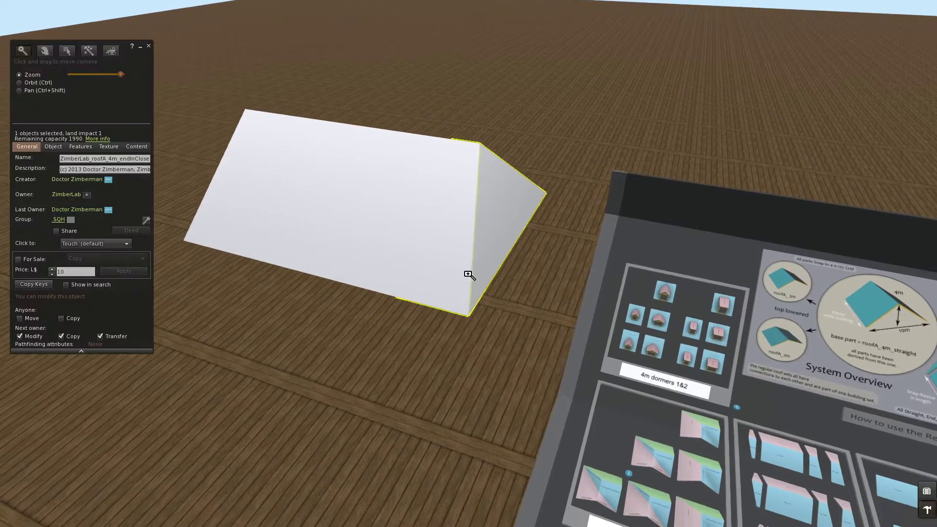
right_click(455, 270)
click(455, 305)
click(479, 272)
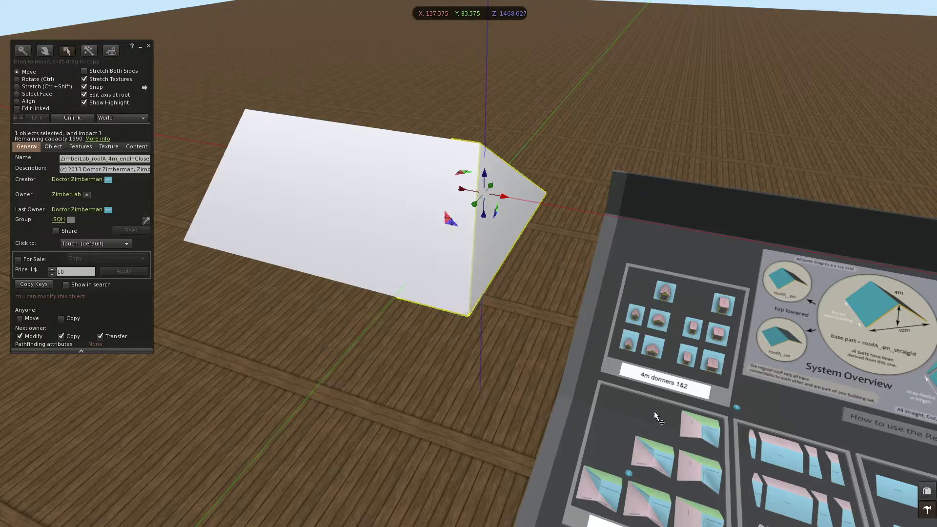
click(924, 510)
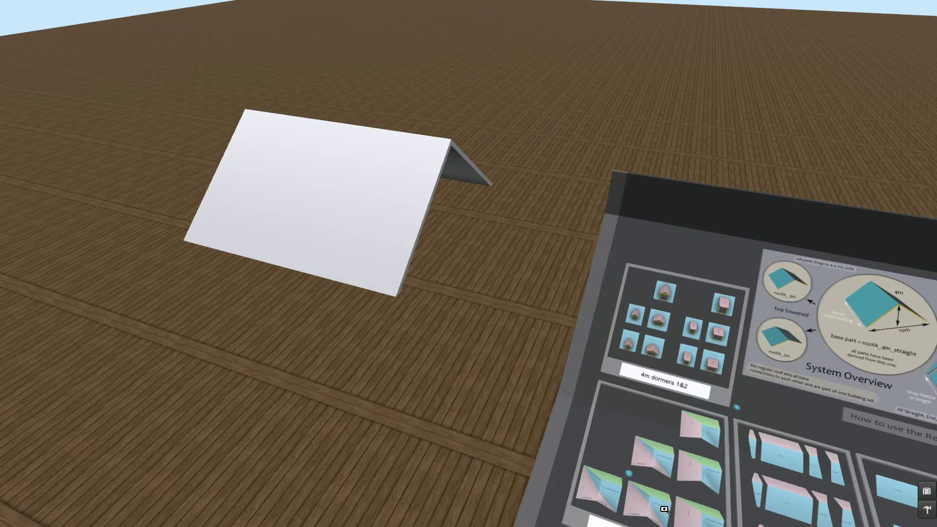
Rez a 4 Lcon 4 roof part from the L connect rezzer
alt+drag(663, 506, 665, 483)
alt+drag(469, 259, 468, 239)
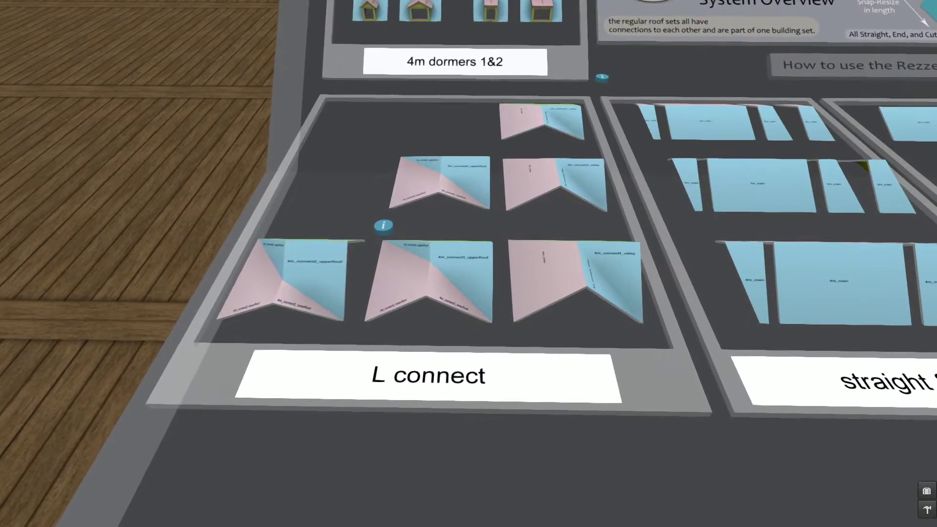
ctrl+alt+drag(535, 273, 518, 271)
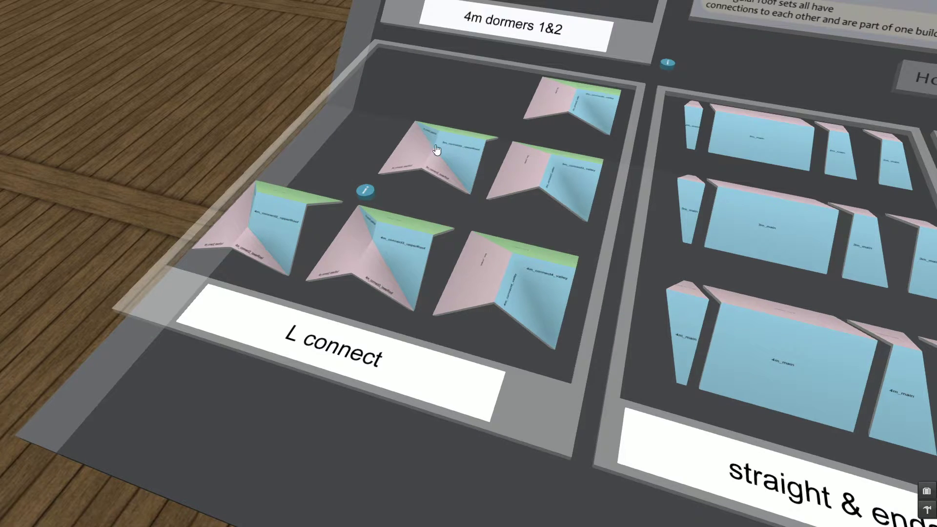
click(330, 351)
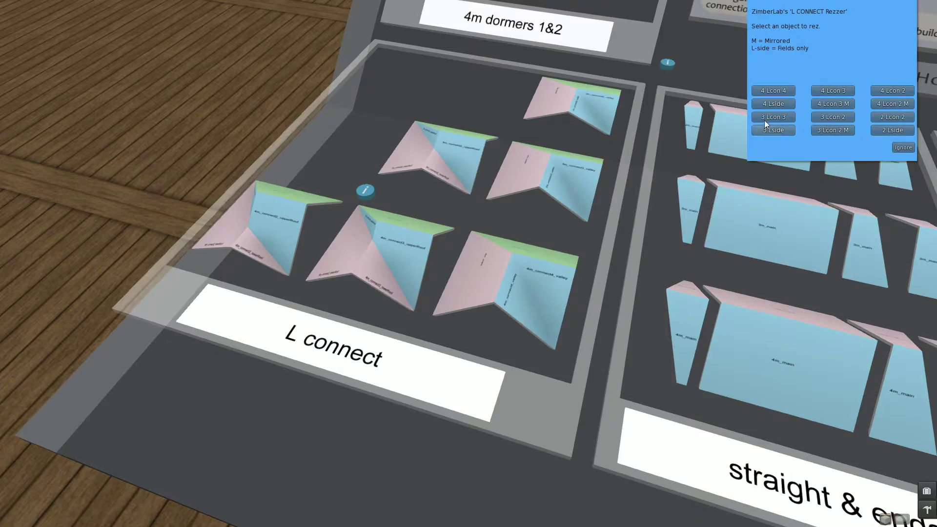
click(774, 90)
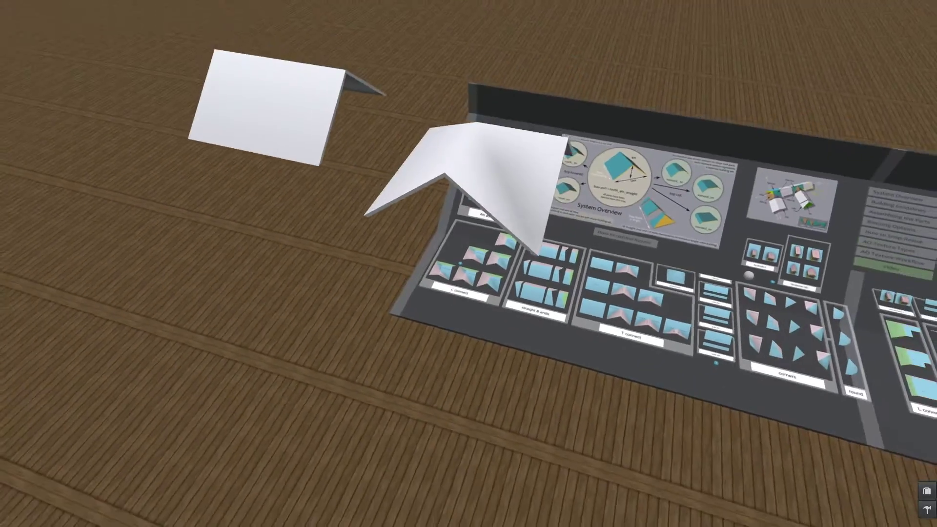
Move the L connect part beyond the straight roof's end farthest from the rezzer board, to about X 120, Y 78.25
right_click(583, 230)
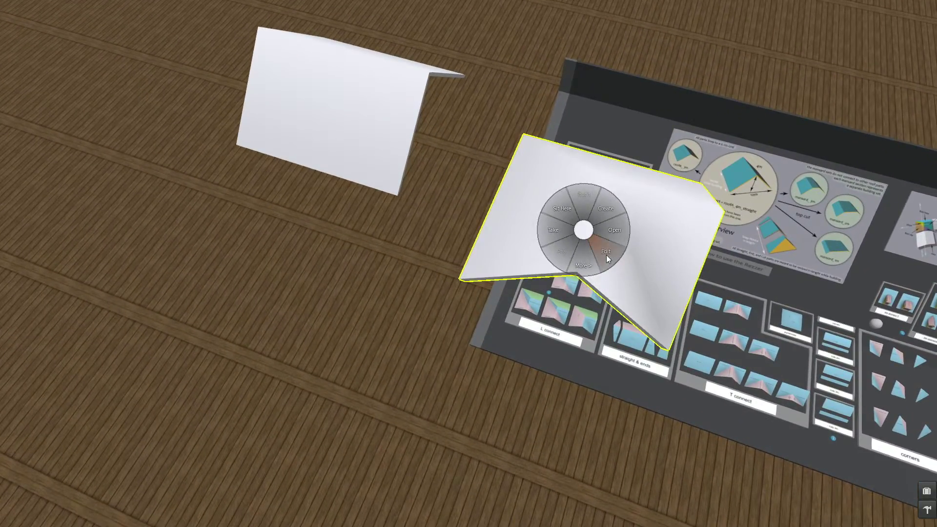
click(606, 255)
drag(606, 255, 258, 97)
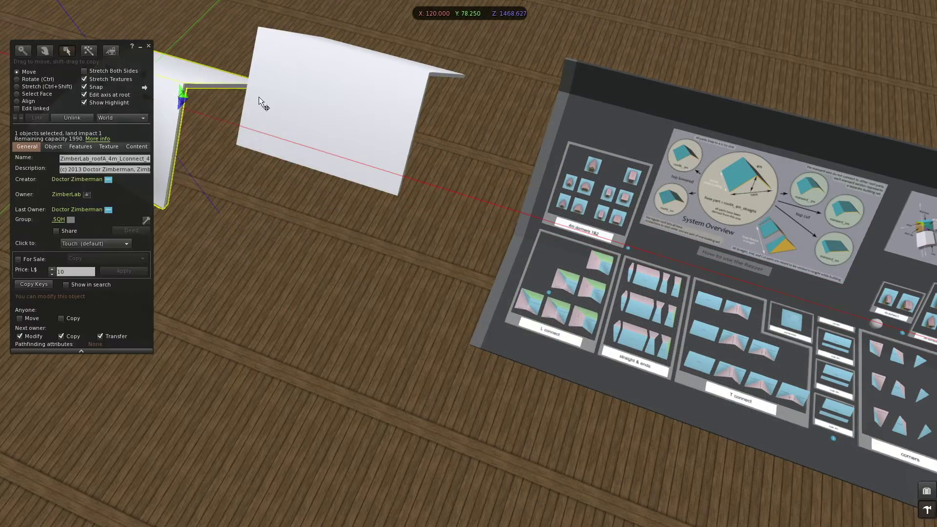
Align the L connect part with the far end of the straight roof along X and Y, and select the straight part alone
shift+click(307, 95)
alt+click(307, 95)
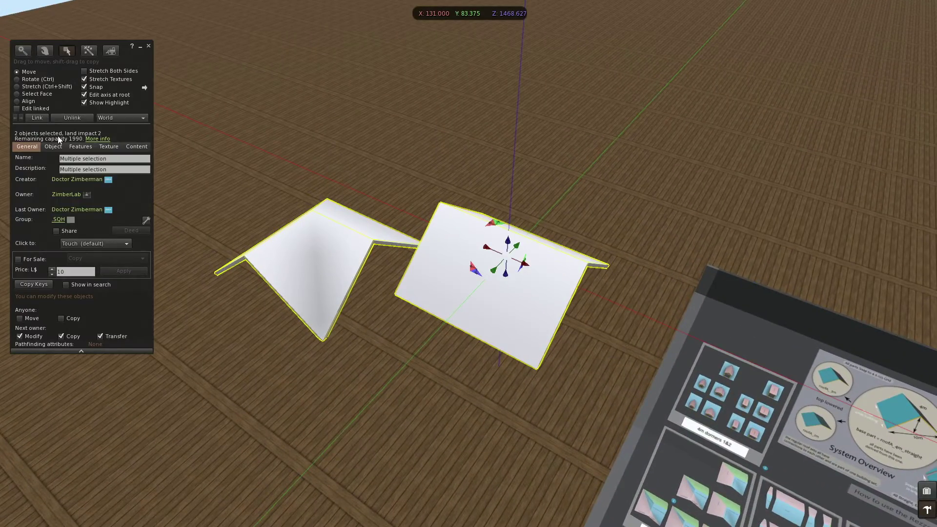
click(17, 101)
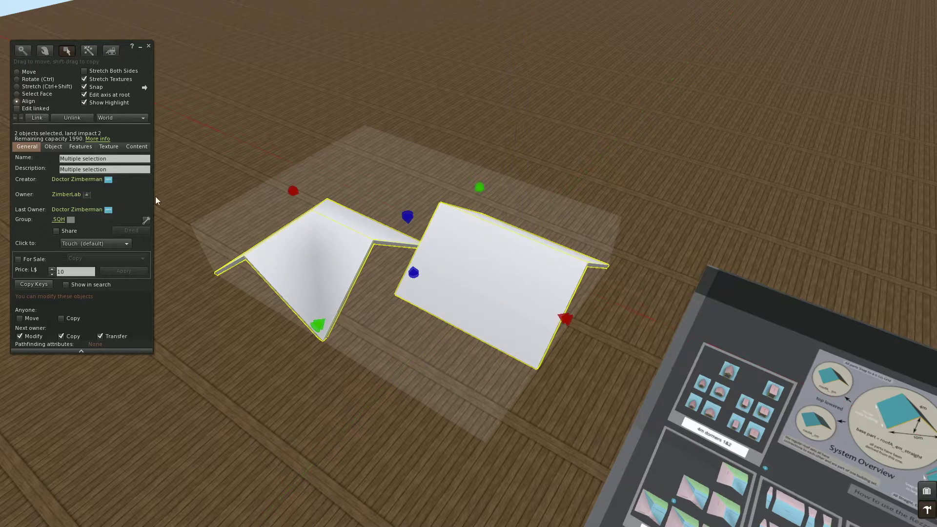
click(320, 325)
click(317, 173)
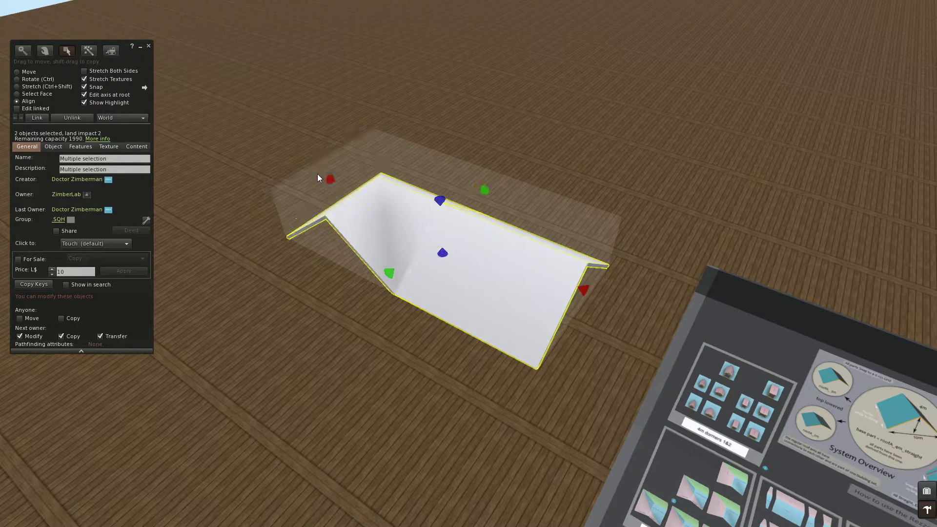
right_click(360, 355)
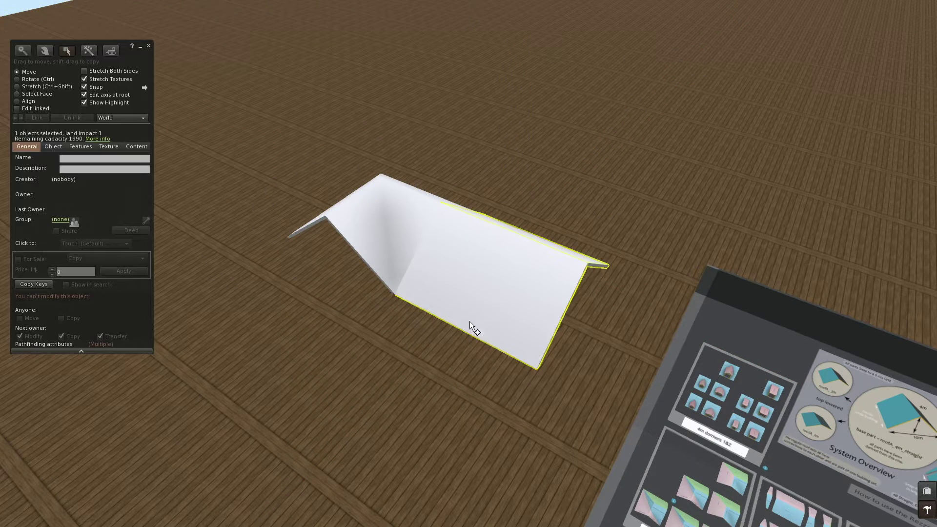
Copy the 4 m straight roof part to the L connect part's open side and rotate the copy 90° about the vertical axis
shift+drag(494, 226, 252, 297)
key(ctrl)
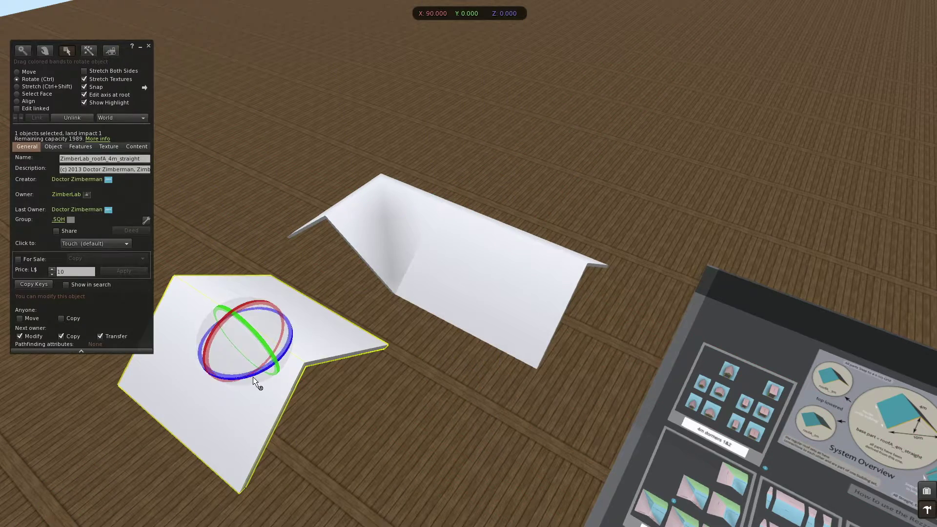
ctrl+drag(253, 377, 334, 364)
key(ctrl+z)
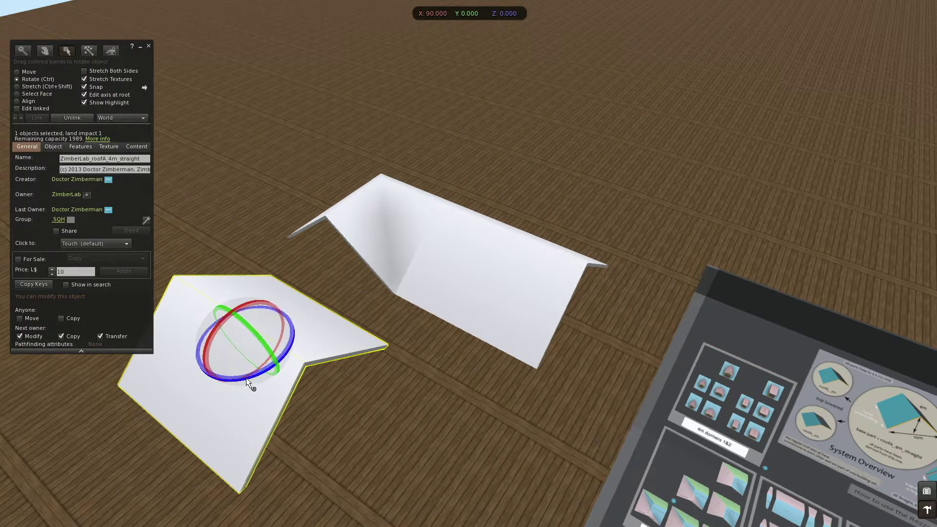
drag(246, 378, 396, 230)
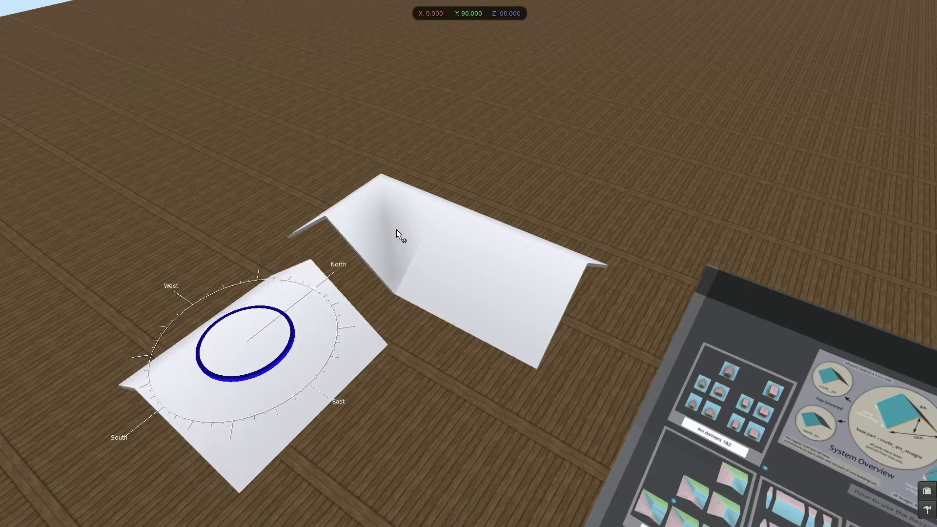
Align the rotated straight copy flush with the L connect part's open end and finish editing
shift+click(394, 216)
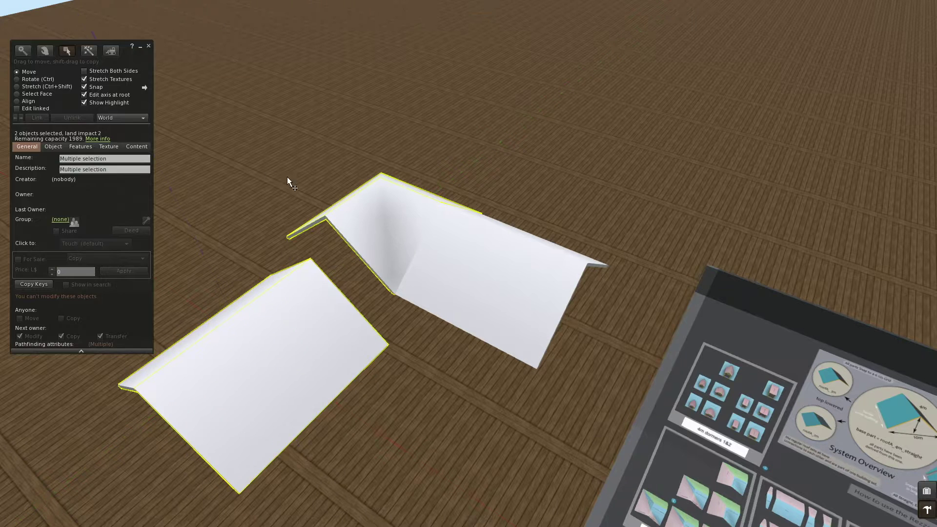
click(23, 101)
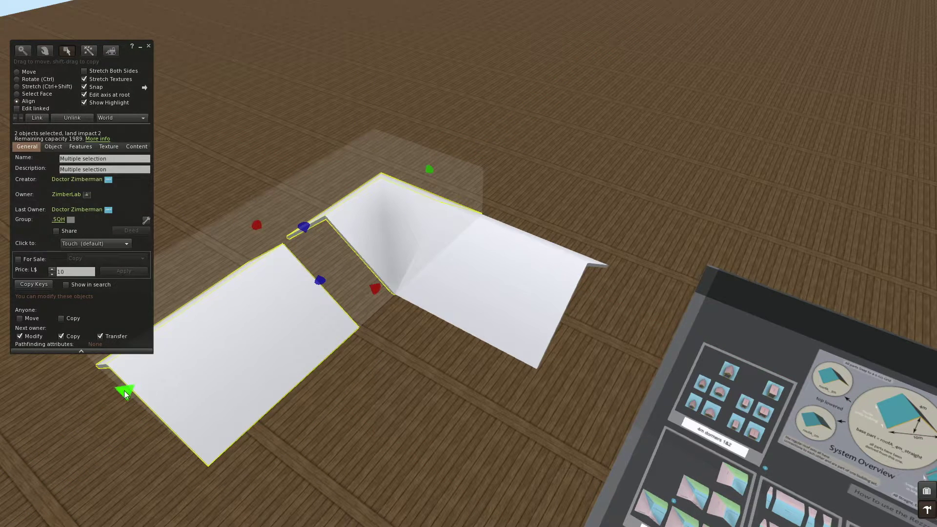
click(126, 393)
click(149, 47)
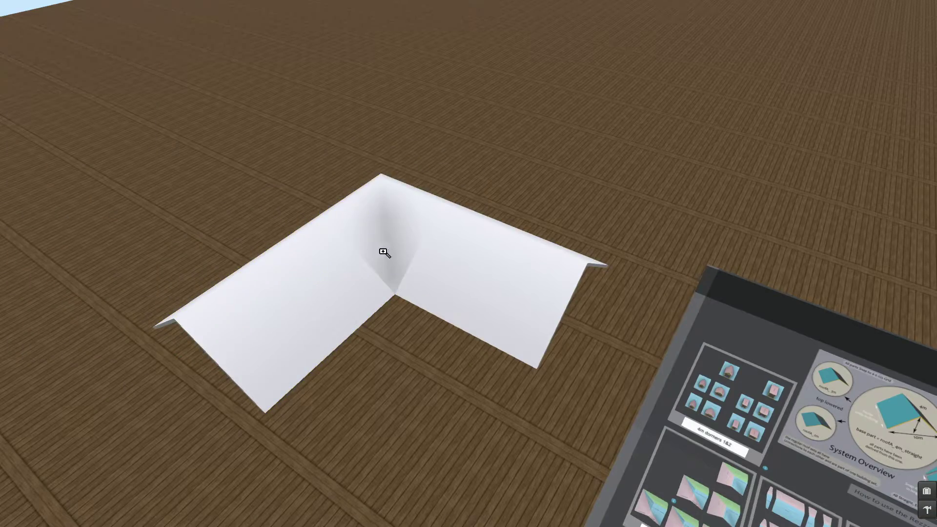
Delete the 4 Lcon 4 part together with the rotated straight part attached to it
alt+drag(384, 251, 107, 210)
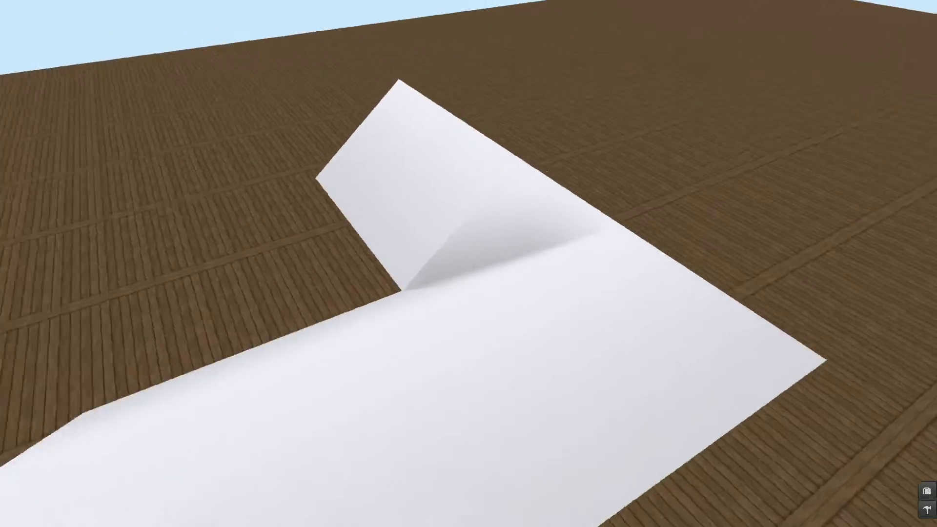
alt+drag(402, 291, 771, 305)
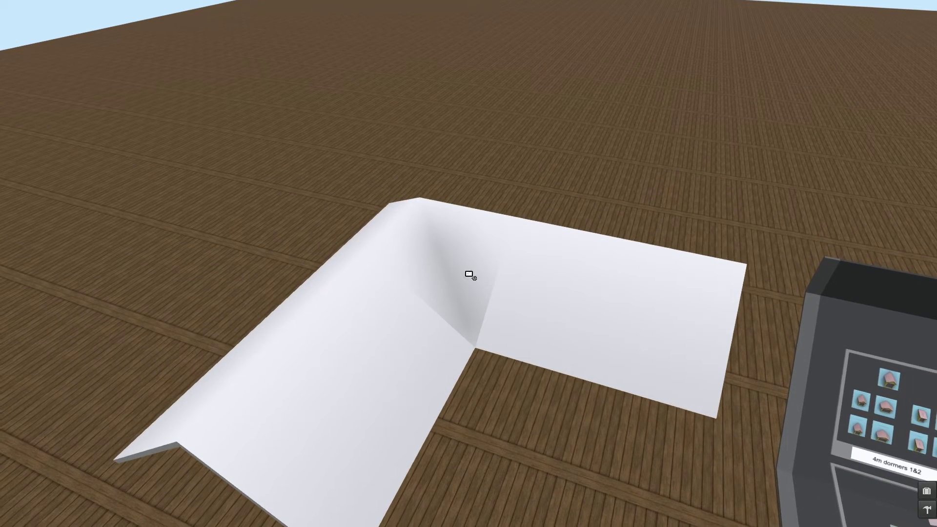
alt+drag(470, 275, 471, 246)
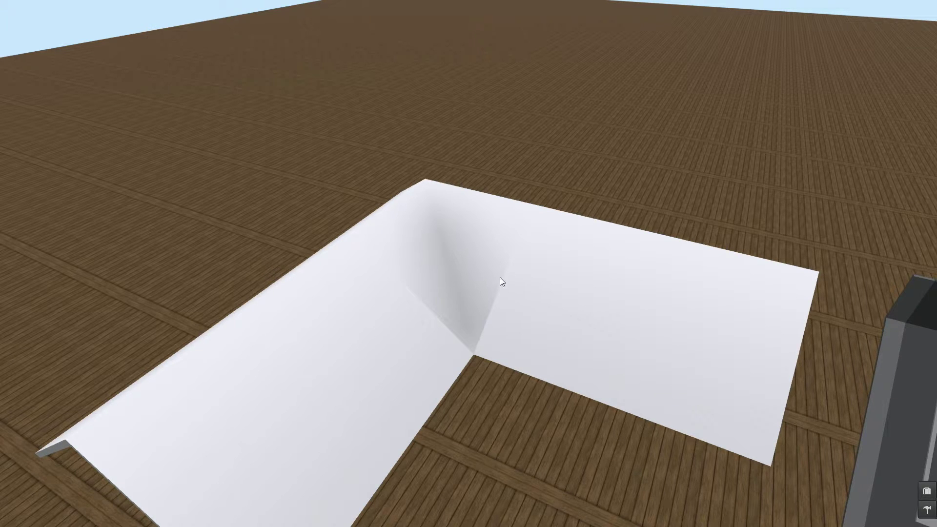
alt+drag(525, 308, 515, 362)
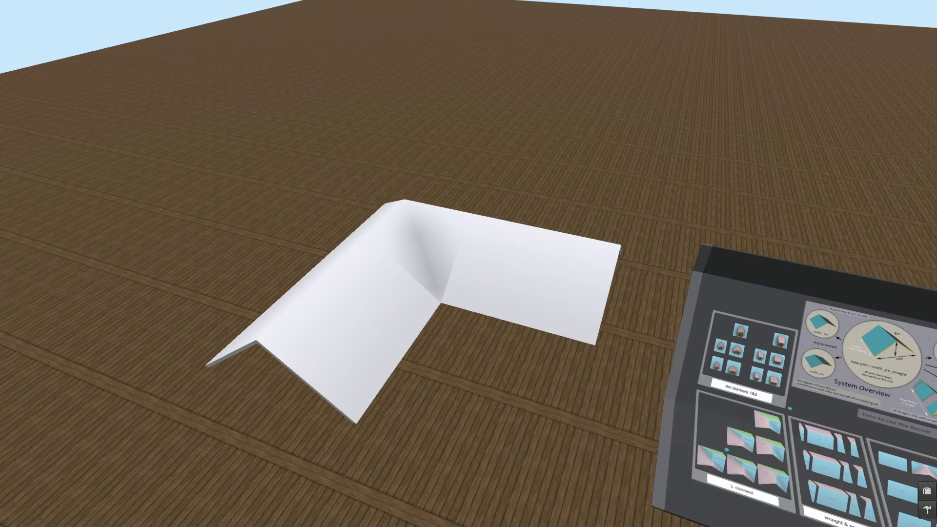
right_click(322, 320)
click(334, 343)
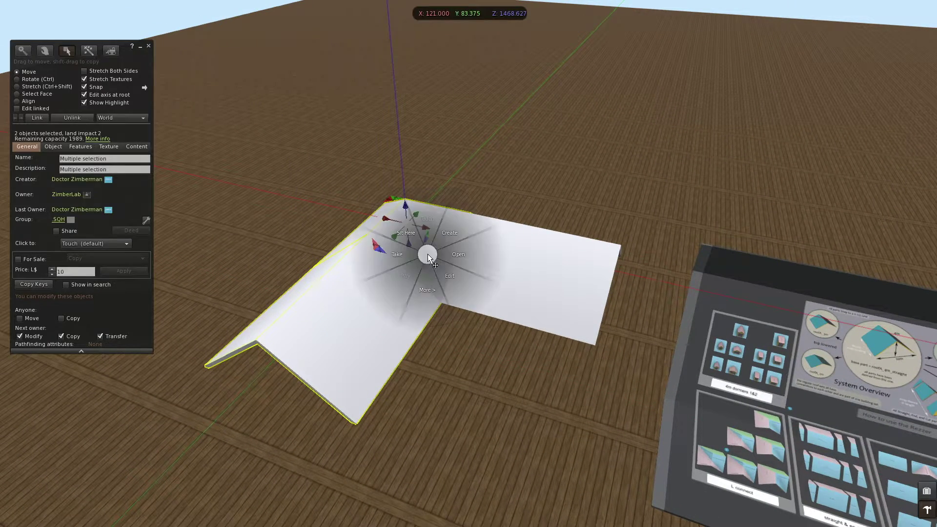
key(Delete)
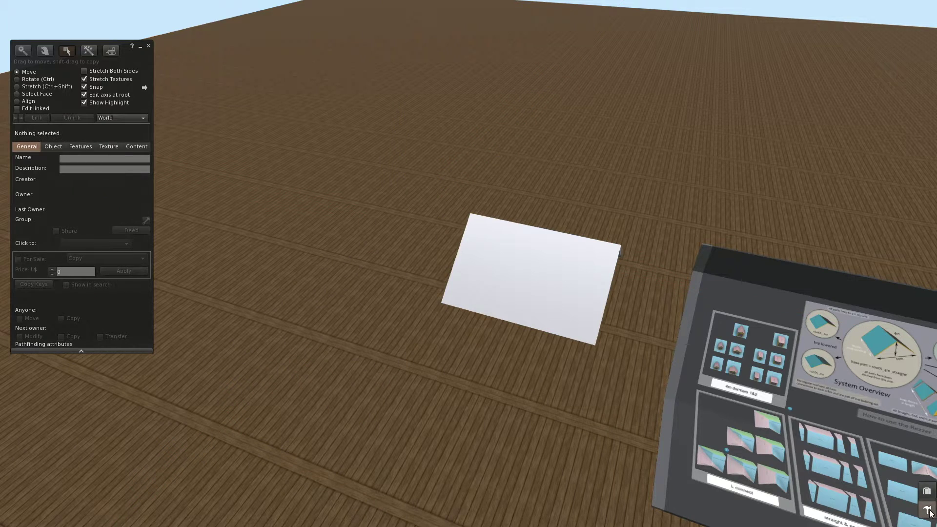
click(927, 510)
Rez a 4 Lcon 3 part from the L connect rezzer and move it beyond the straight roof's end farthest from the rezzer board
click(749, 502)
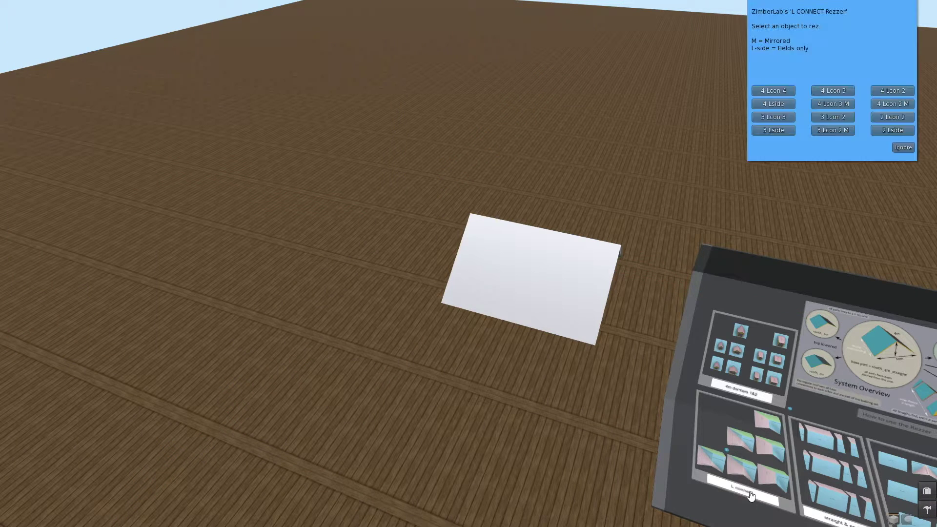
click(833, 90)
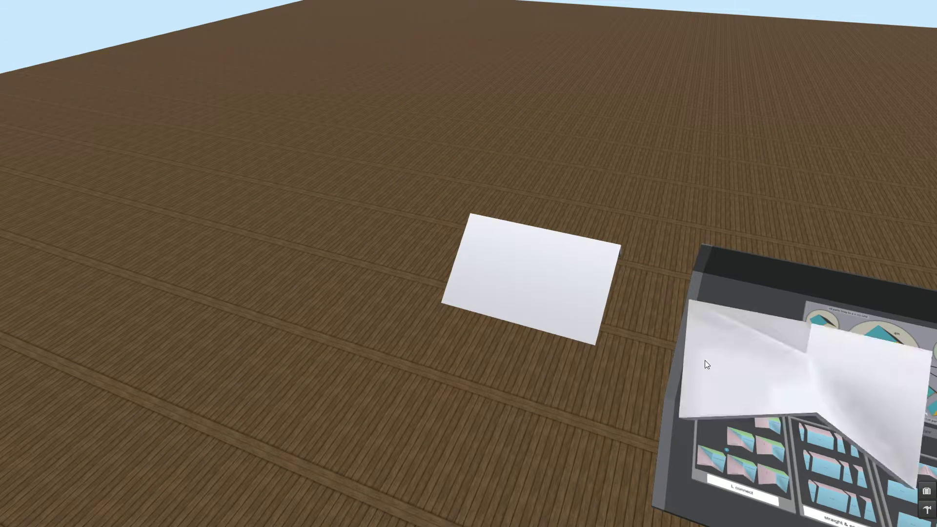
right_click(733, 369)
click(753, 391)
drag(751, 309, 354, 237)
Align the 4 Lcon 3 part with the far end of the straight roof along X and Y, and finish editing
shift+click(502, 266)
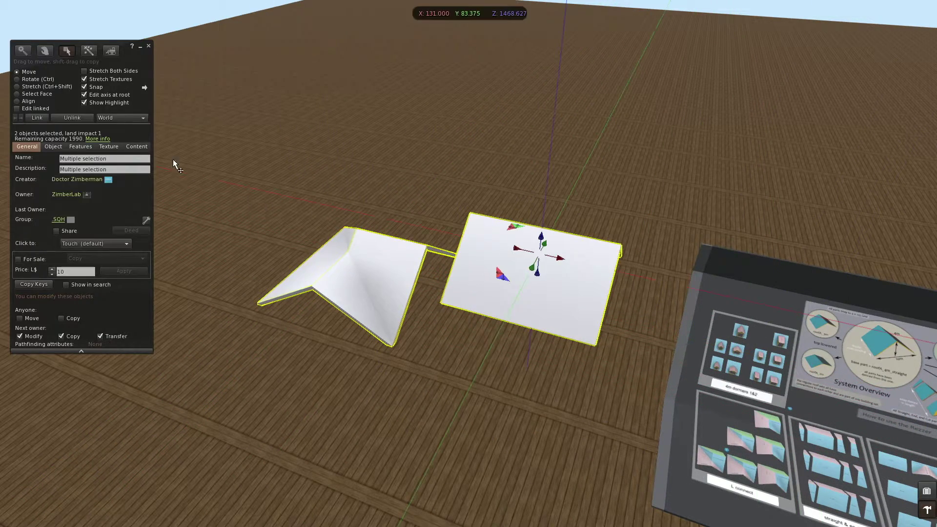
click(18, 101)
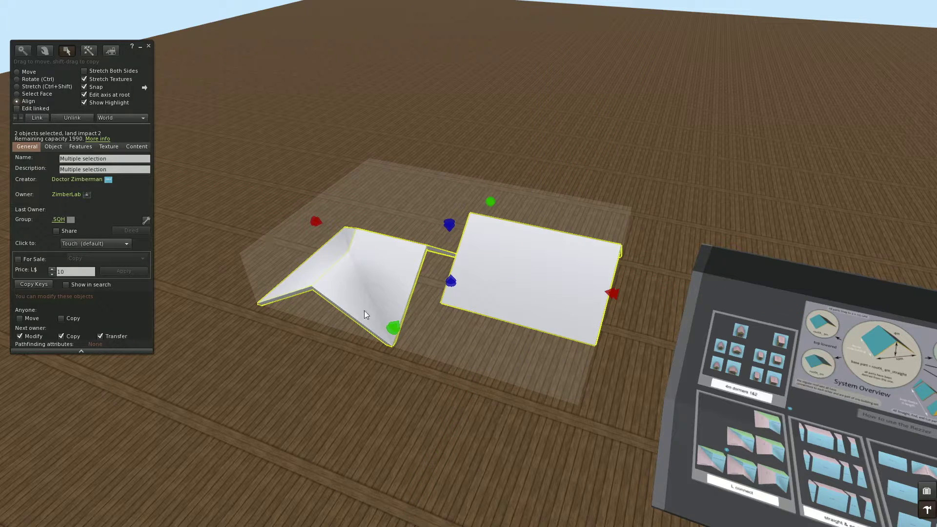
click(394, 327)
click(336, 210)
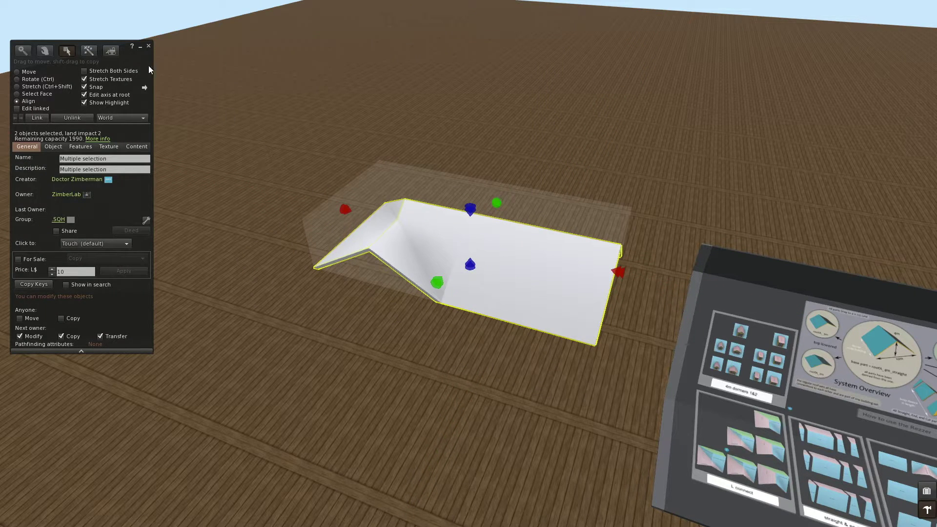
click(148, 46)
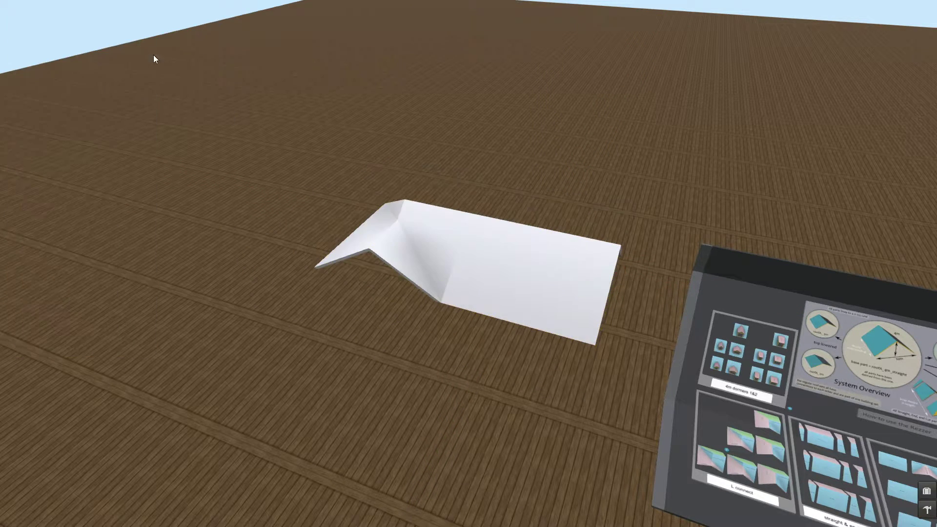
Rez a 3 m straight roof part from the straight & ends rezzer and open it for editing
click(819, 519)
click(833, 84)
right_click(847, 388)
click(849, 405)
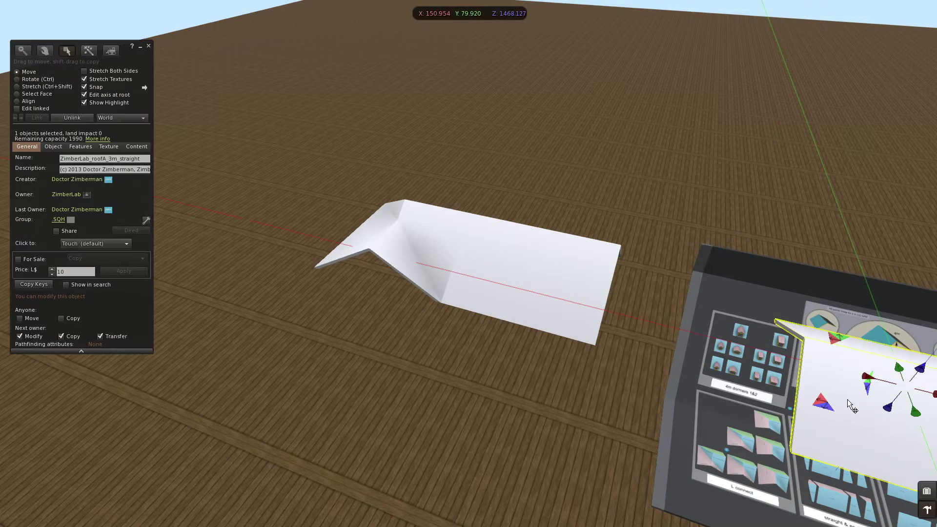
Move the 3 m straight part in front of the L connect part's lower open end and rotate it 90° about the vertical axis
drag(840, 342, 325, 374)
key(ctrl+z)
ctrl+drag(266, 402, 353, 399)
Align the rotated 3 m straight part flush with the L connect part's lower open end and finish editing
shift+click(404, 252)
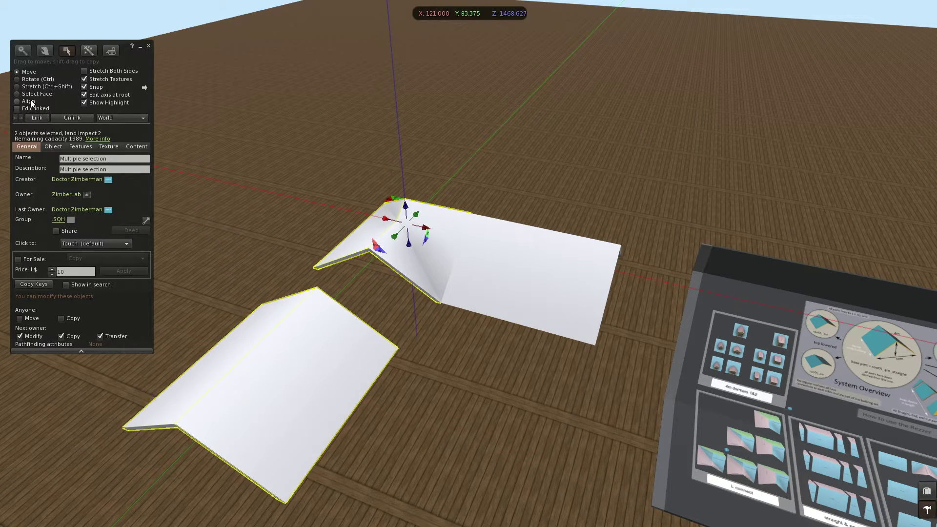
click(29, 102)
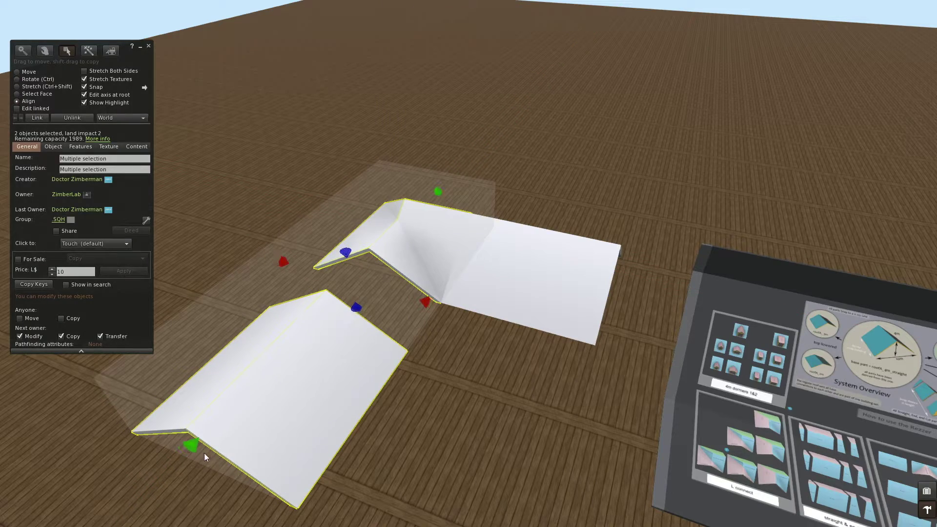
click(193, 446)
alt+drag(375, 316, 234, 303)
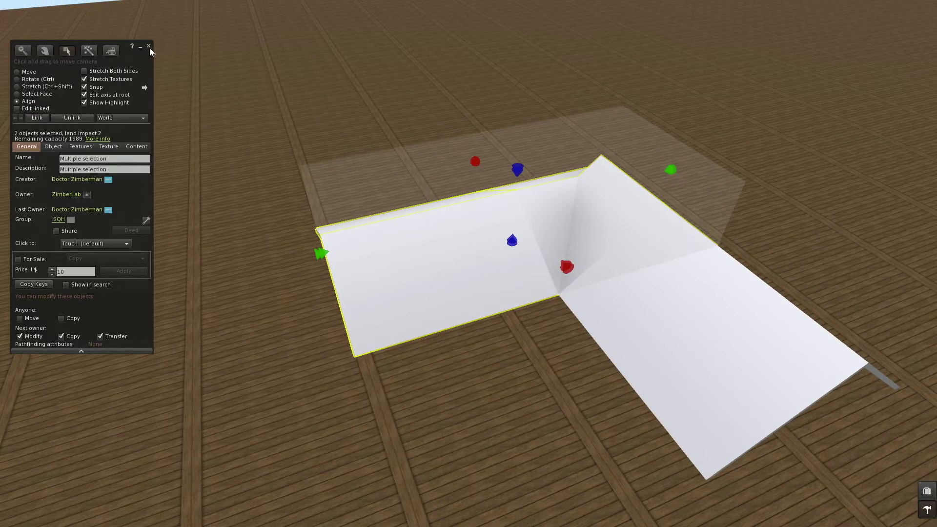
click(149, 47)
Rez a 4 Tcon 4 roof part from the T connect rezzer
alt+drag(549, 249, 472, 298)
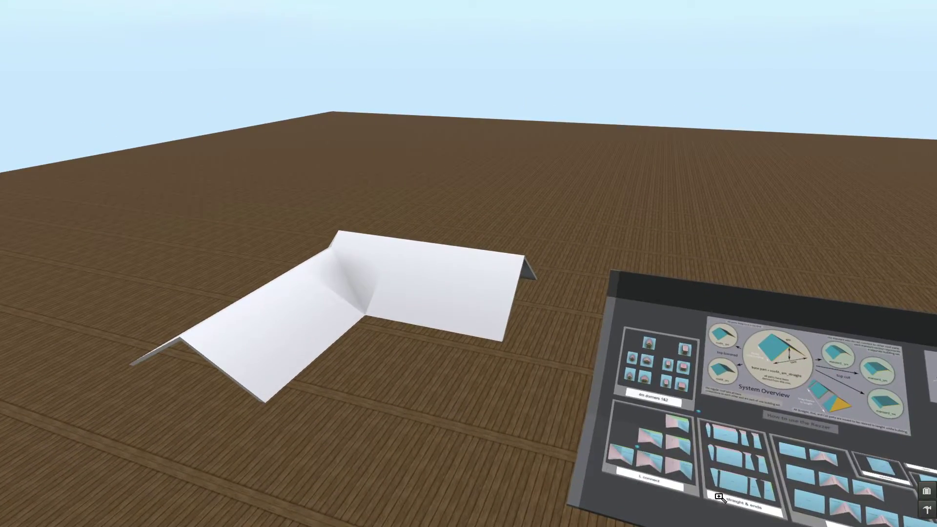
alt+click(838, 507)
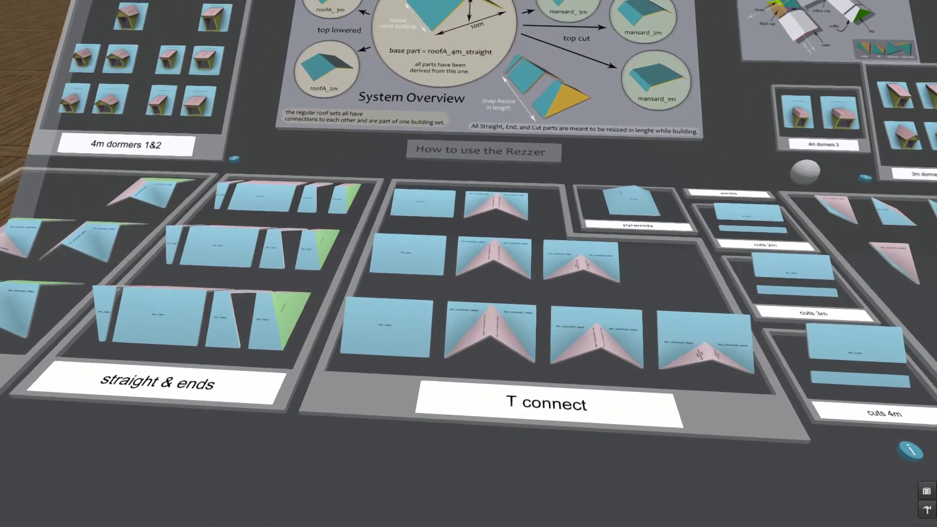
alt+drag(473, 317, 472, 295)
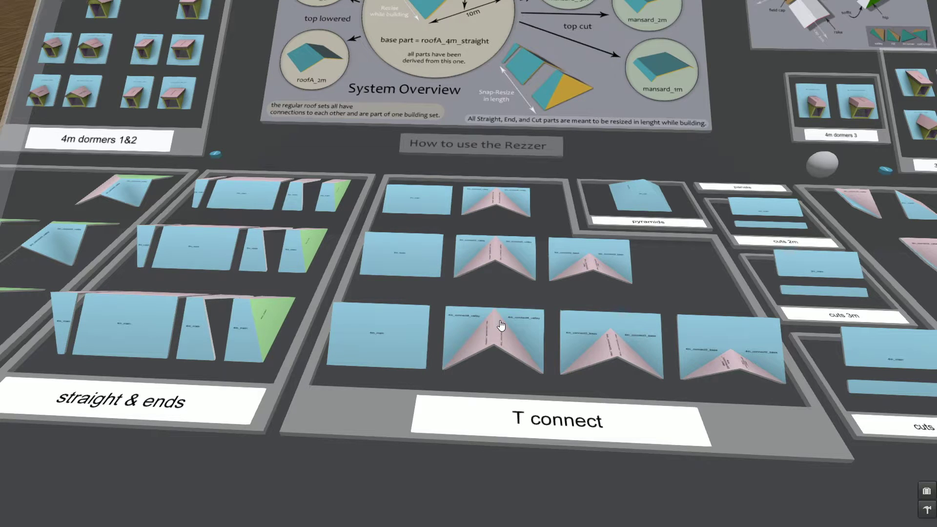
click(508, 430)
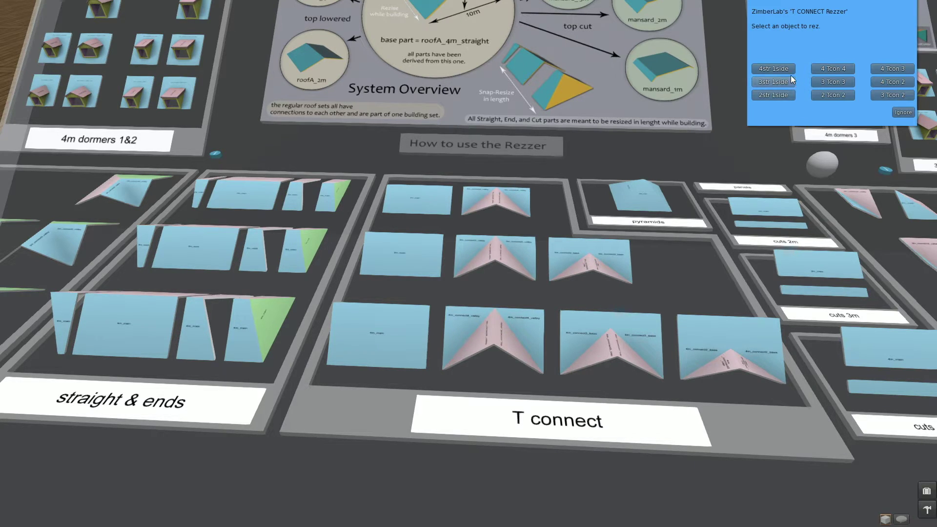
click(829, 69)
Move the T connect part off the rezzer board to the near end of the 4 m straight roof
alt+drag(224, 248, 193, 364)
right_click(596, 223)
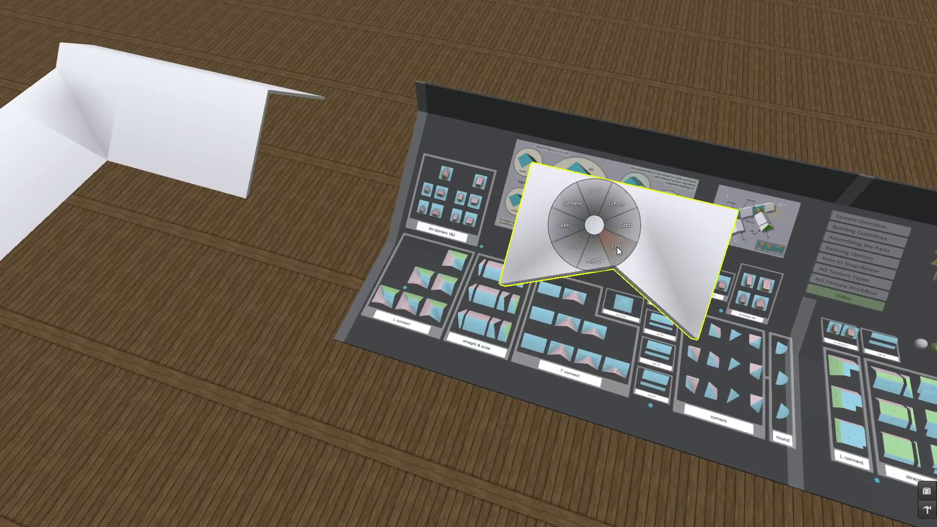
click(617, 248)
drag(583, 213, 357, 218)
Align the T connect part with the near end of the 4 m straight roof along Y and X, and finish editing
shift+click(229, 134)
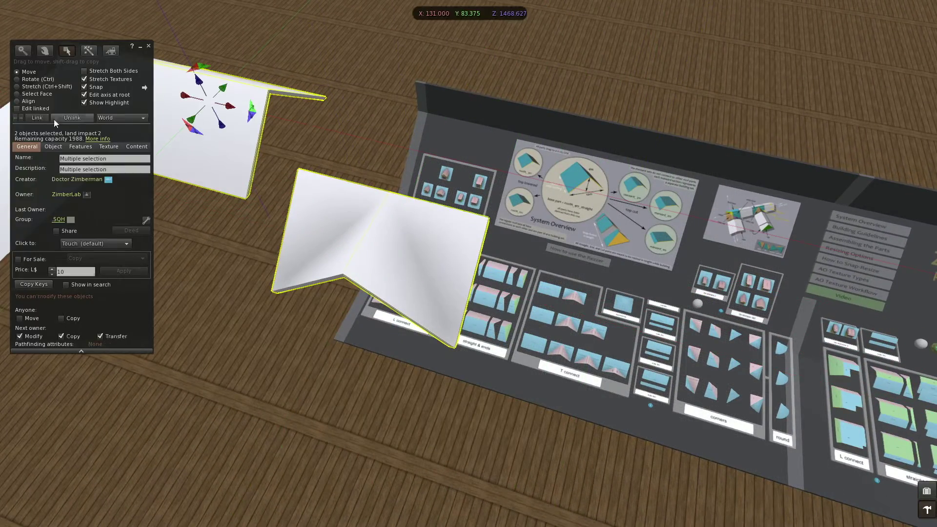
click(28, 101)
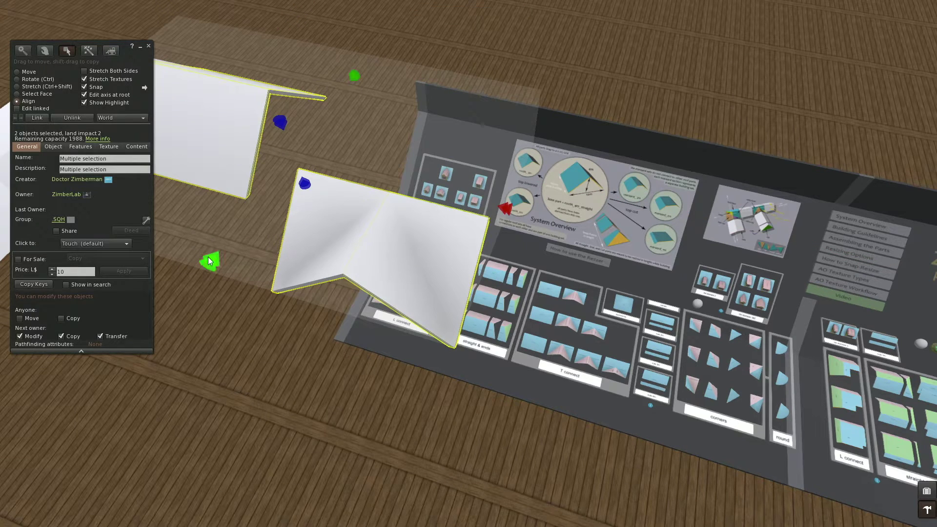
click(209, 261)
click(354, 76)
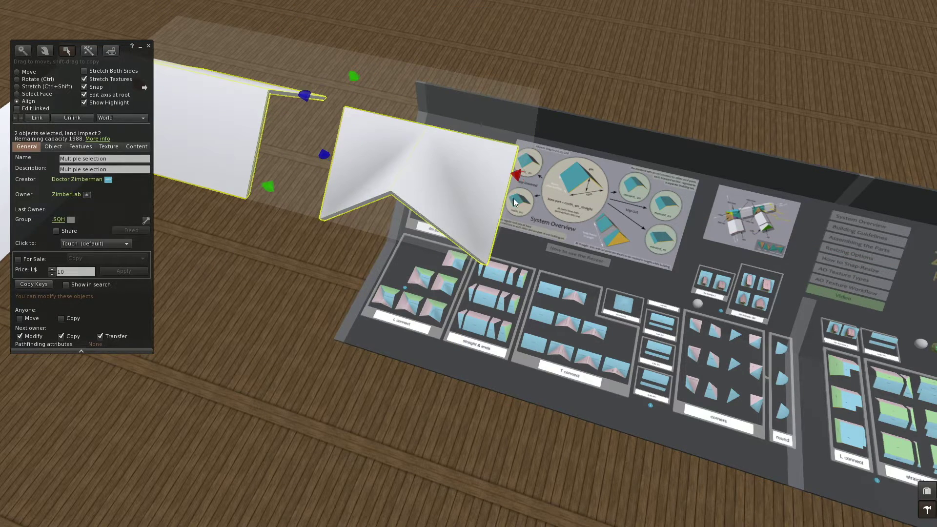
click(517, 175)
click(149, 47)
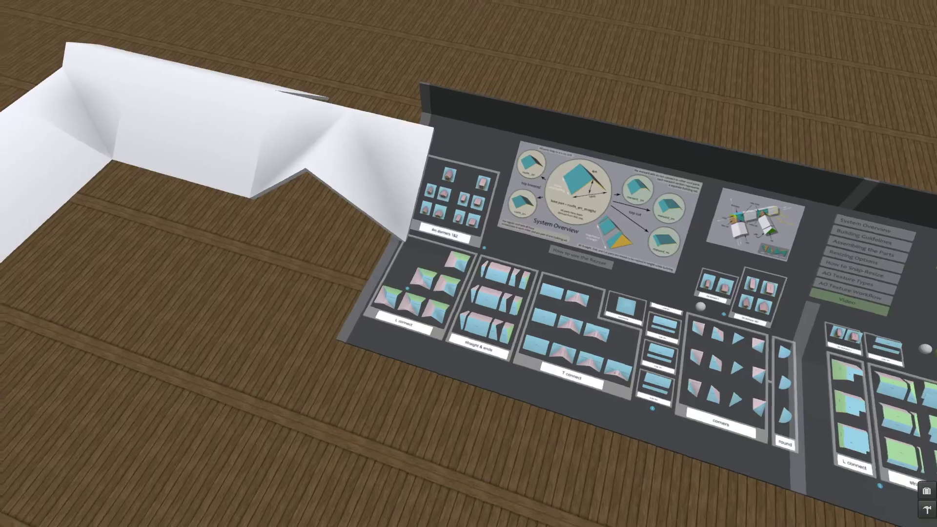
Copy the 4 m straight part to about X 135.875, Y 72, rotate it 90° about the vertical axis, and add the T connect part to the selection
right_click(374, 235)
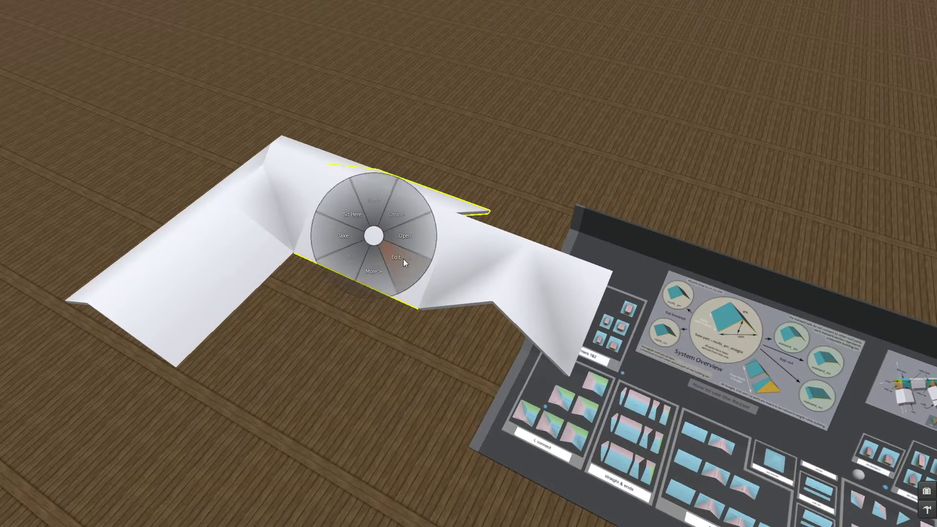
click(397, 260)
drag(384, 182, 340, 315)
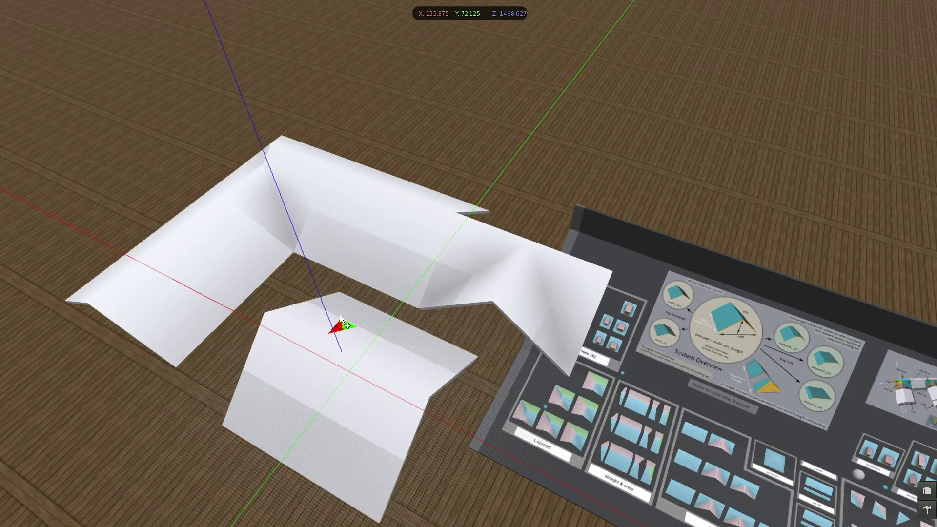
ctrl+drag(352, 417, 460, 401)
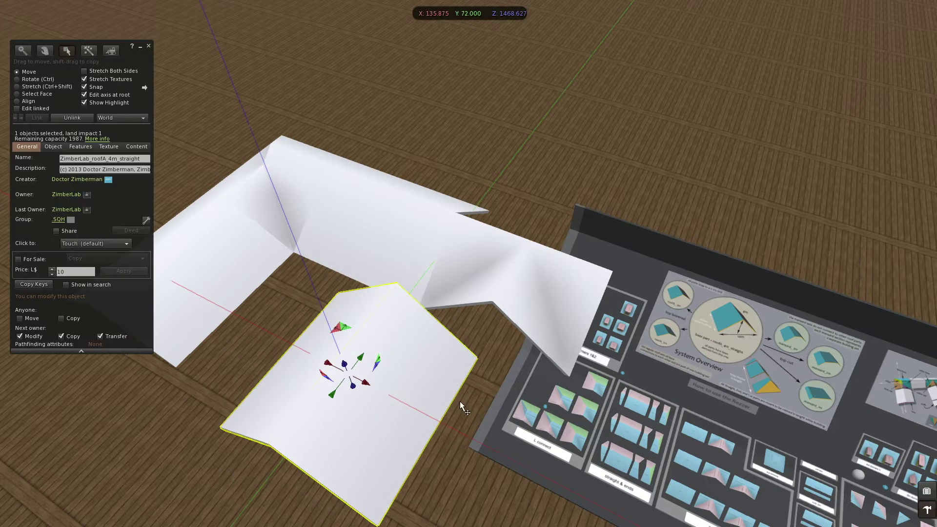
shift+click(477, 290)
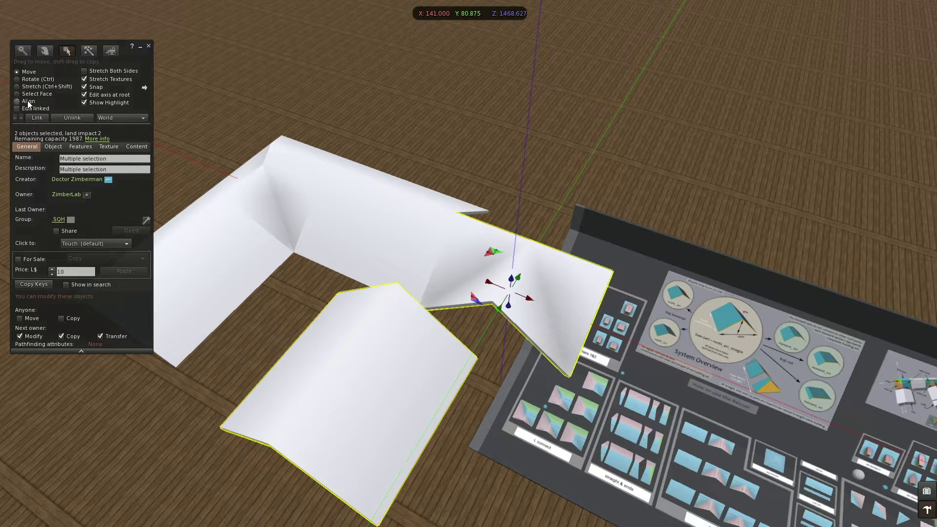
Align the rotated 4 m straight part with the open branch of the T connect part along X and Y, and finish editing
click(17, 101)
click(314, 291)
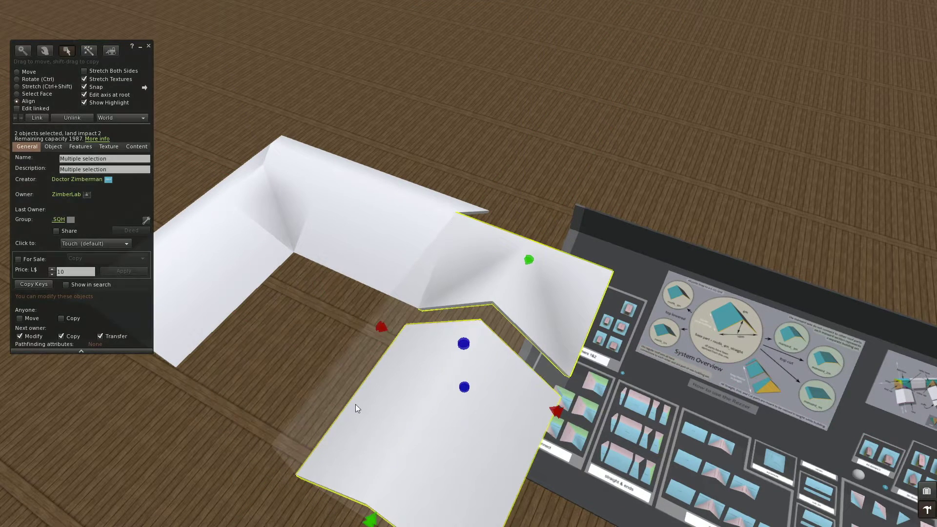
click(371, 518)
alt+drag(476, 318, 445, 239)
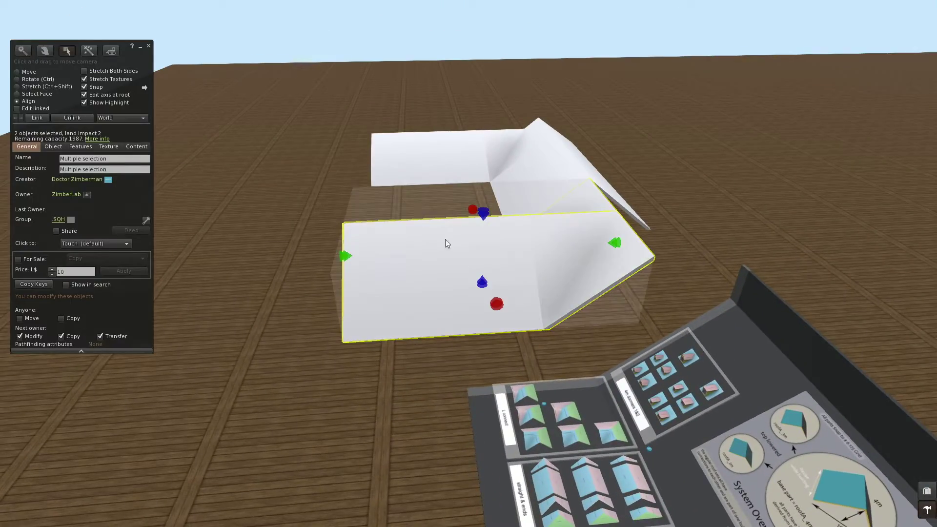
click(149, 47)
alt+drag(491, 272, 380, 303)
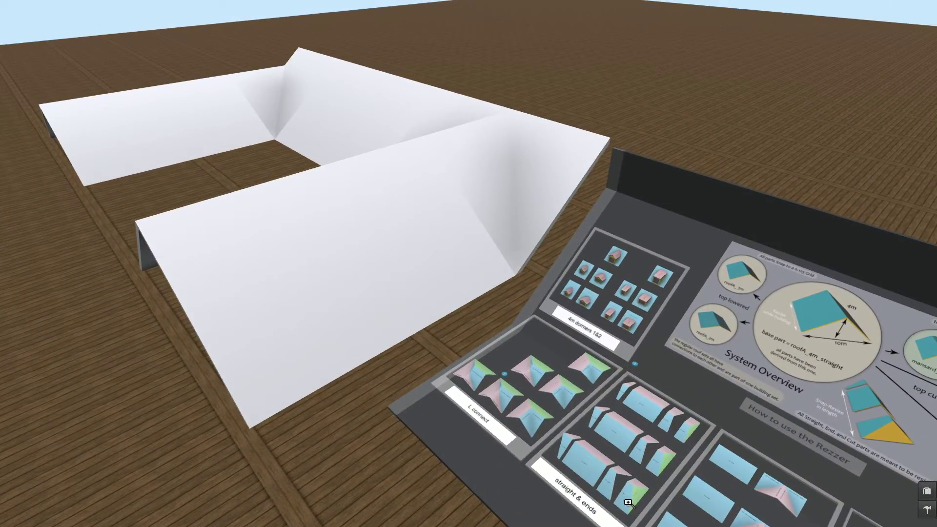
Rez a 4str 1side roof part from the T connect rezzer
alt+click(628, 502)
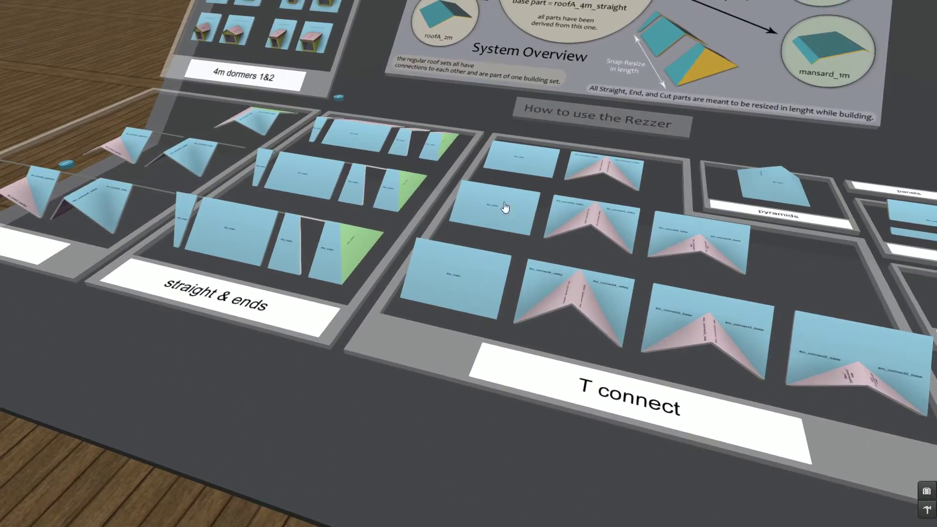
click(576, 394)
click(786, 71)
alt+drag(308, 174, 309, 293)
ctrl+alt+drag(473, 284, 468, 341)
Rotate the one-sided 4 m straight part about the vertical axis and move it off the rezzer board behind the T connect part
right_click(571, 276)
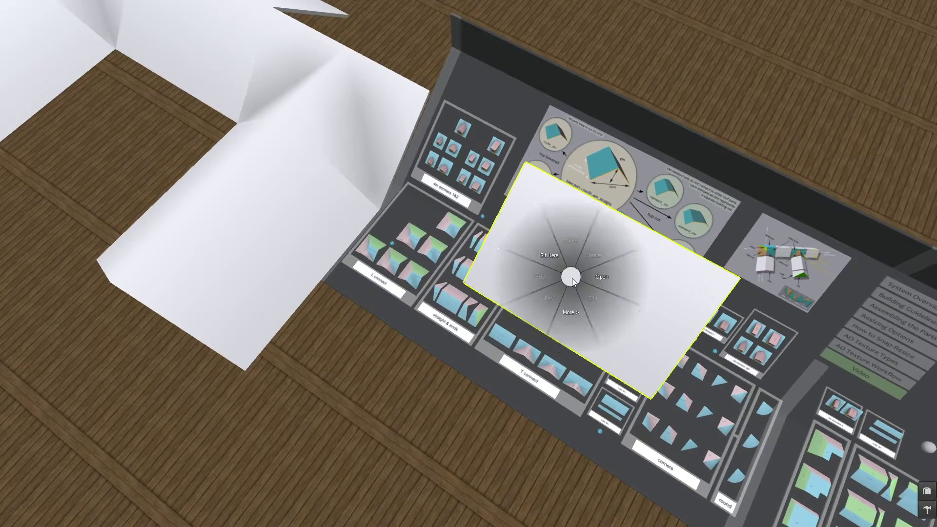
click(592, 300)
ctrl+drag(580, 322, 625, 187)
alt+drag(525, 238, 511, 118)
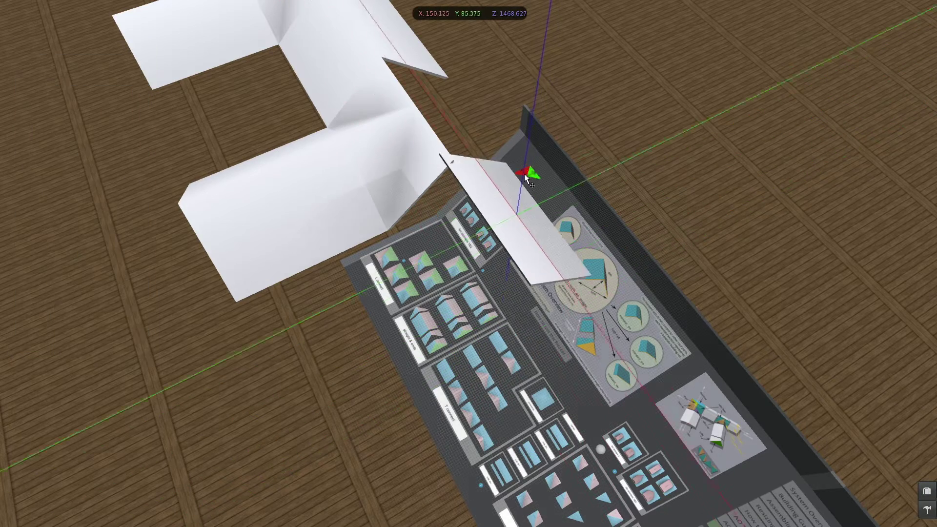
Align the one-sided straight part with the T connect part to close the open back of the roof, and finish editing
shift+click(412, 151)
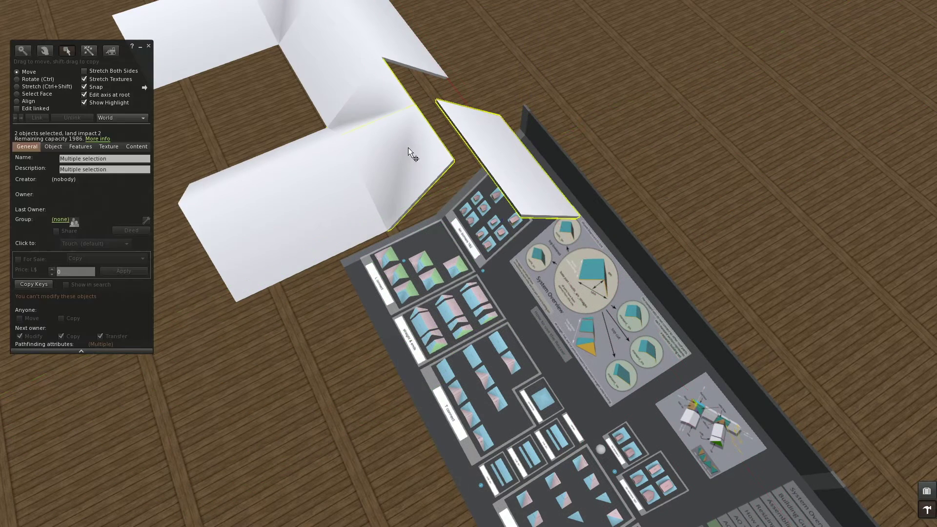
click(17, 101)
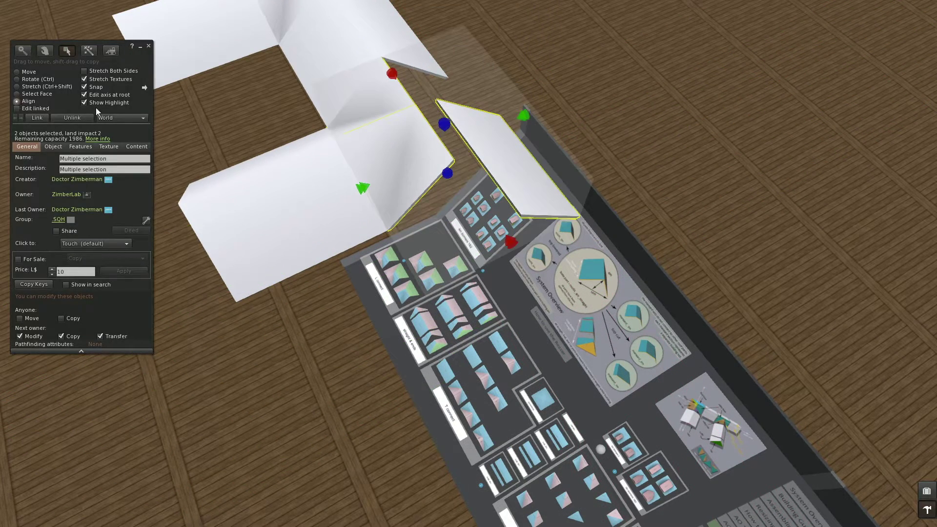
click(510, 244)
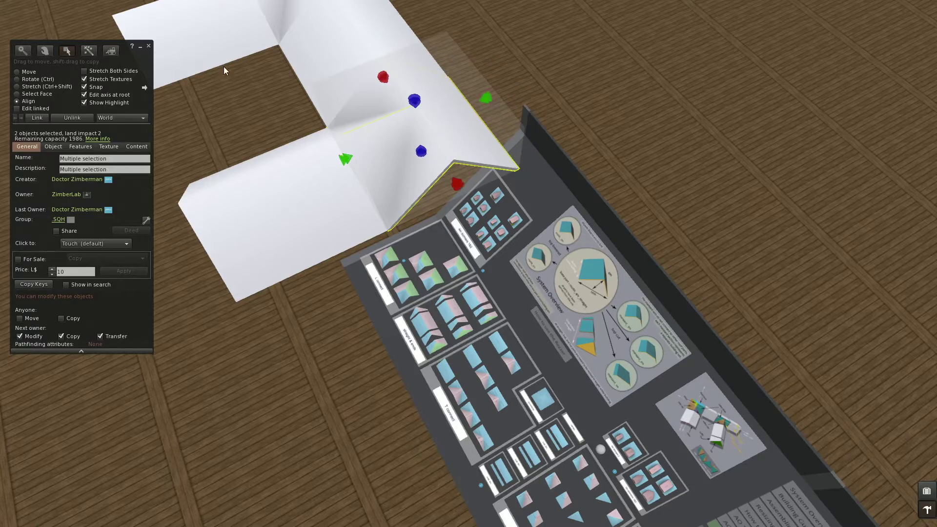
click(148, 47)
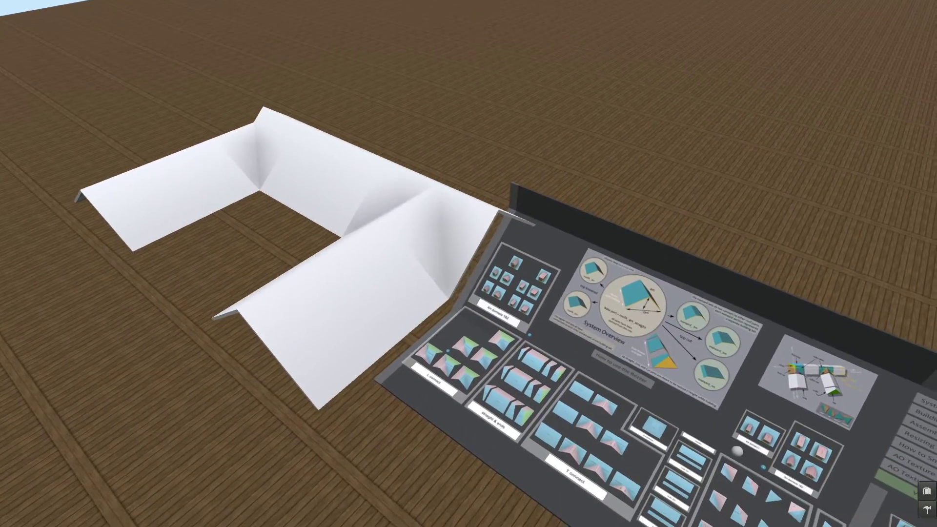
Delete the 4 Tcon 4 part together with the perpendicular 4 m straight part attached to it
right_click(431, 241)
click(448, 260)
shift+click(383, 305)
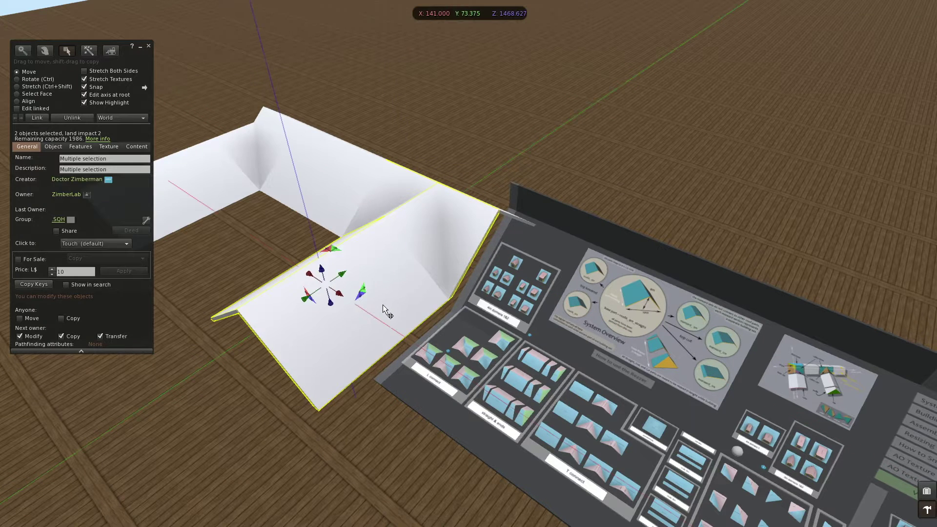
right_click(383, 303)
click(380, 331)
click(408, 303)
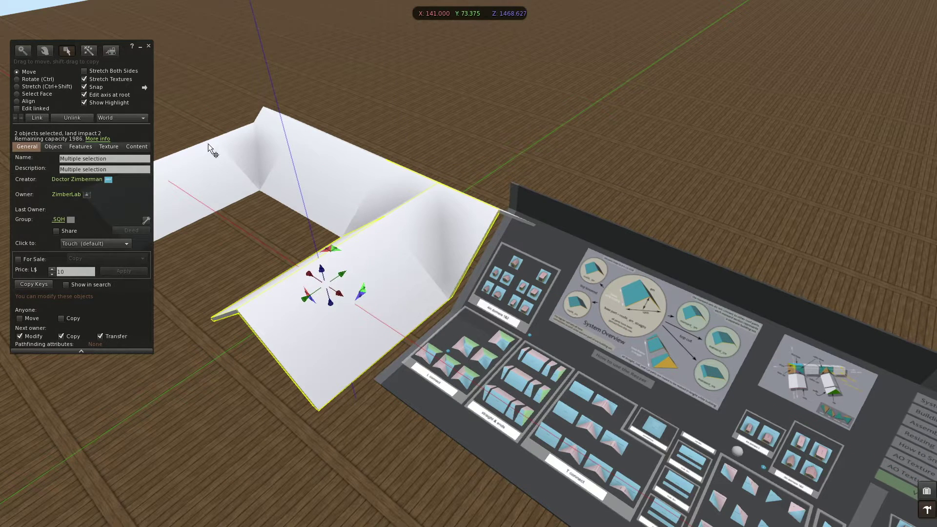
click(148, 47)
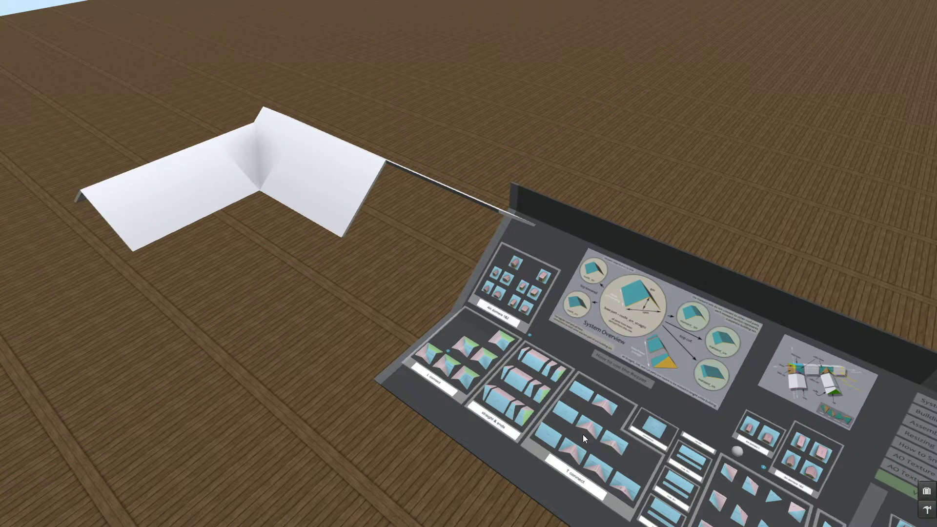
Rez a 4 Tcon 2 part from the T connect rezzer and move it to about X 147.125, Y 75.5
click(576, 478)
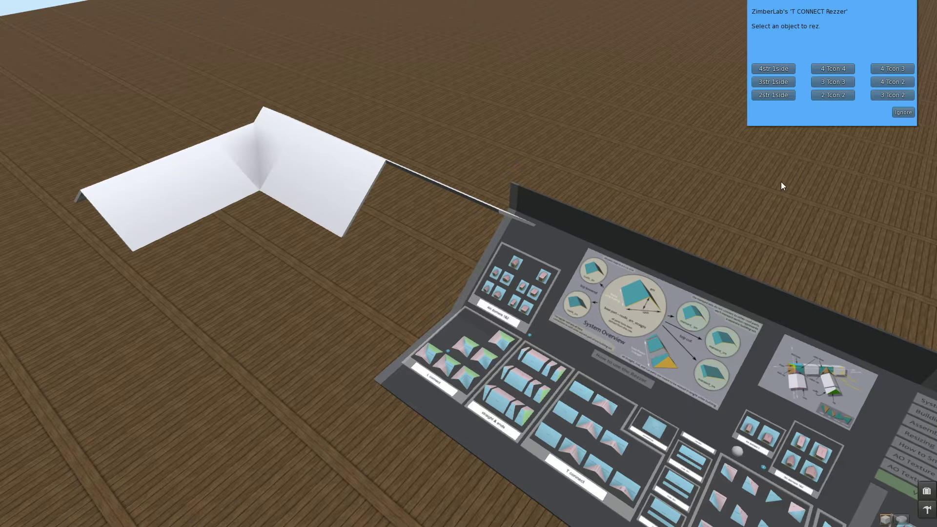
click(886, 85)
right_click(625, 362)
click(636, 370)
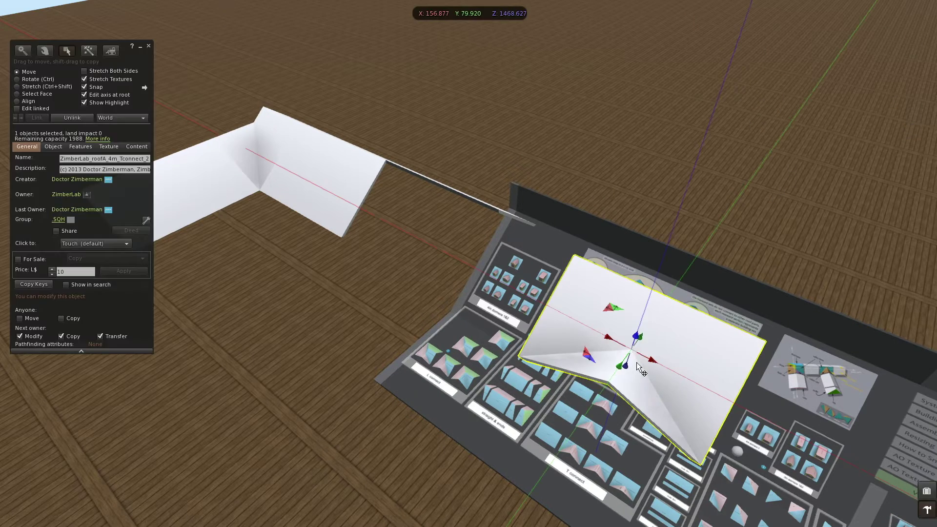
drag(637, 367, 434, 331)
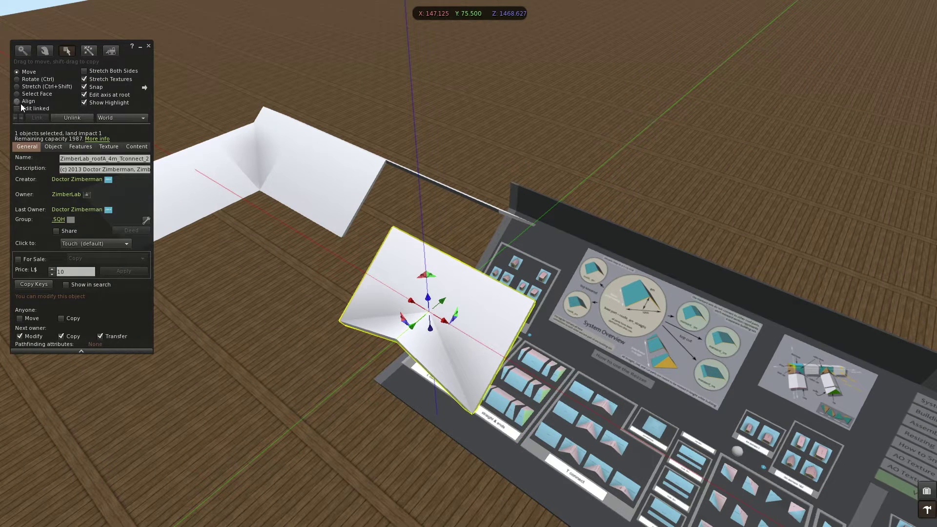
Align the 4 Tcon 2 part with the open end of the 4 m straight roof along Y and X, and finish editing
shift+click(343, 176)
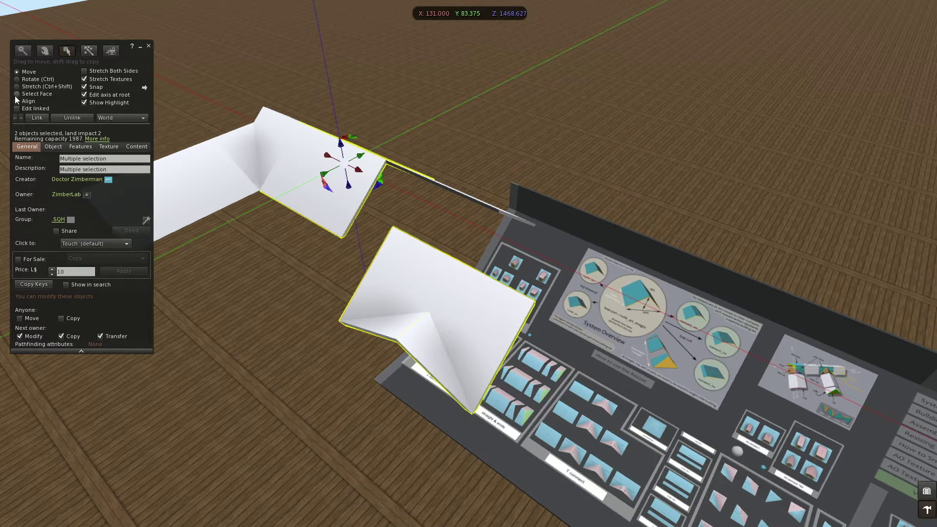
click(25, 101)
click(293, 274)
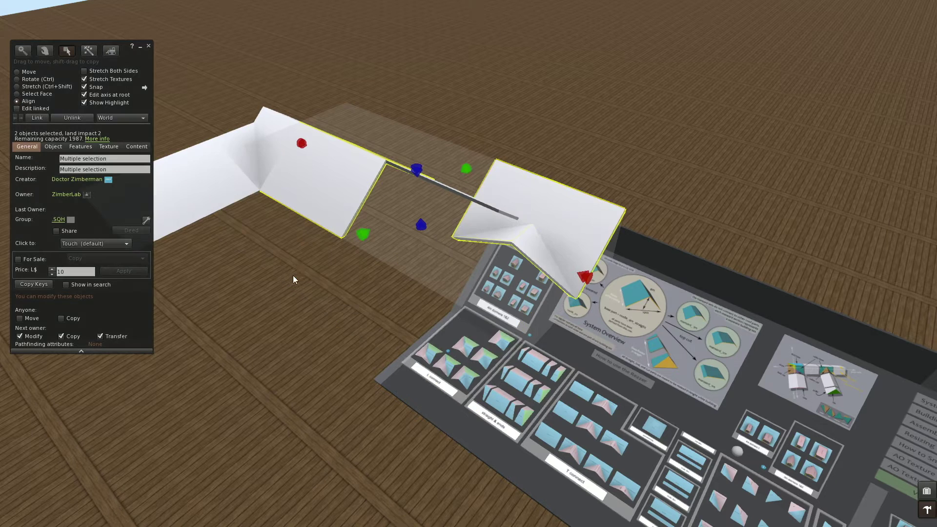
click(469, 170)
click(586, 277)
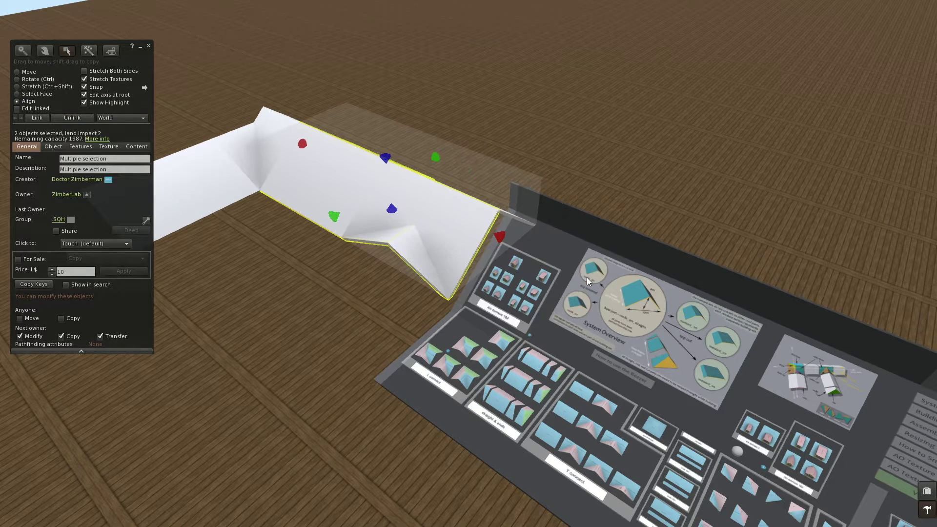
click(149, 46)
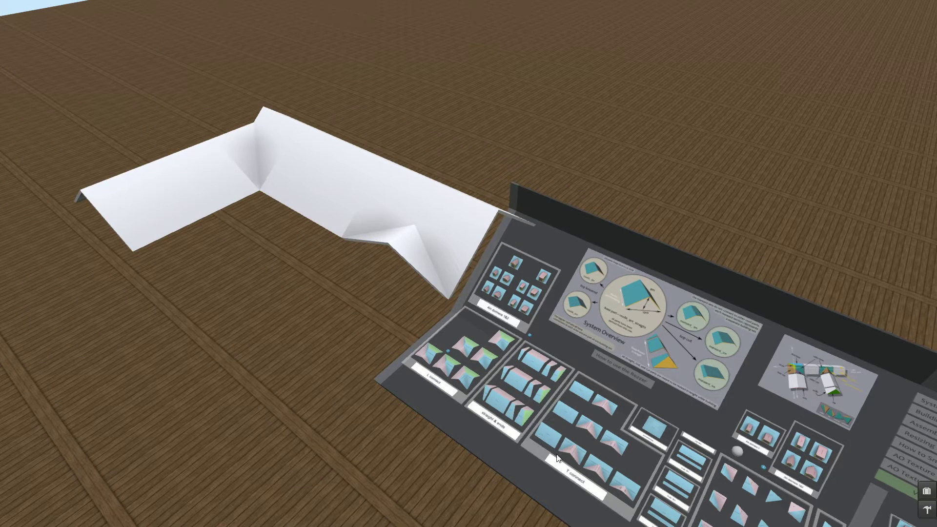
Rez a 2 straight part from the straight and ends rezzer and move it to about X 141.75, Y 69.75
click(495, 426)
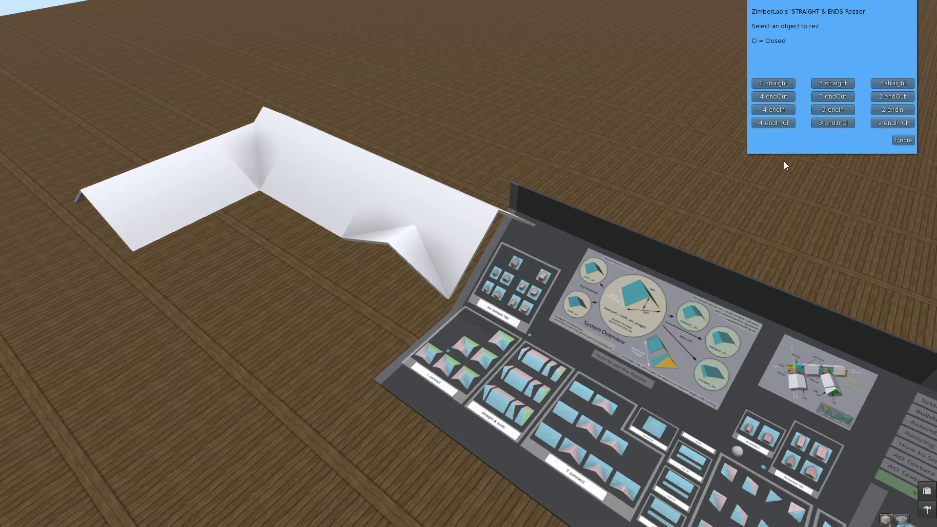
click(880, 95)
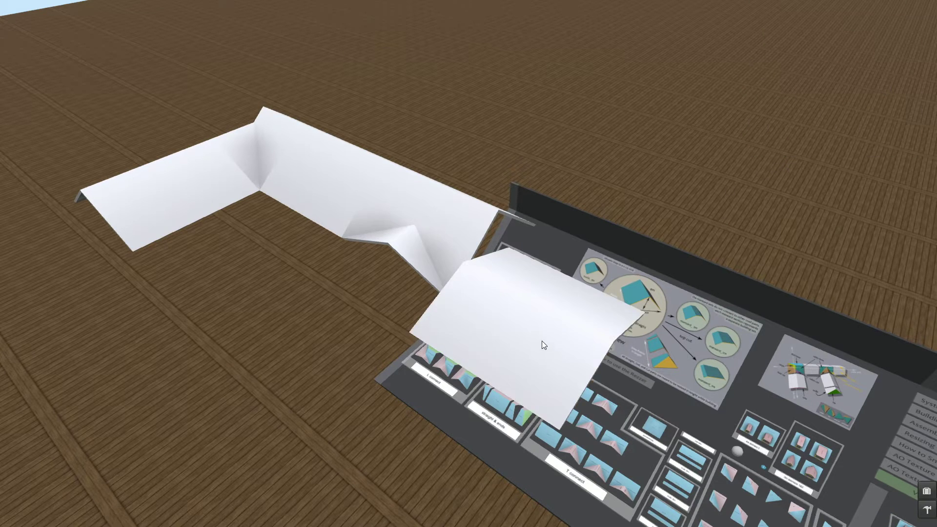
right_click(541, 340)
click(565, 363)
drag(518, 278, 287, 298)
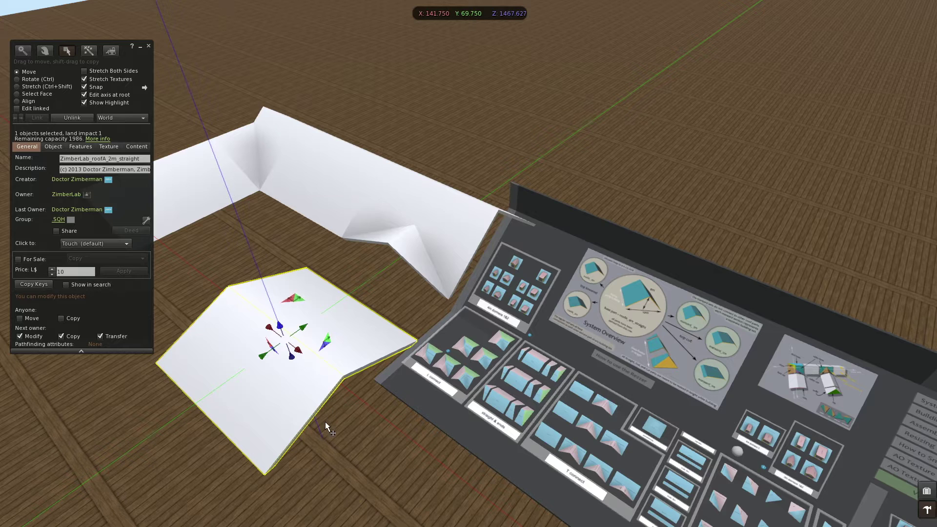
Rotate the 2 m straight part 90° about the vertical axis and align it with the lower branch of the T connect part
ctrl+drag(289, 377, 363, 283)
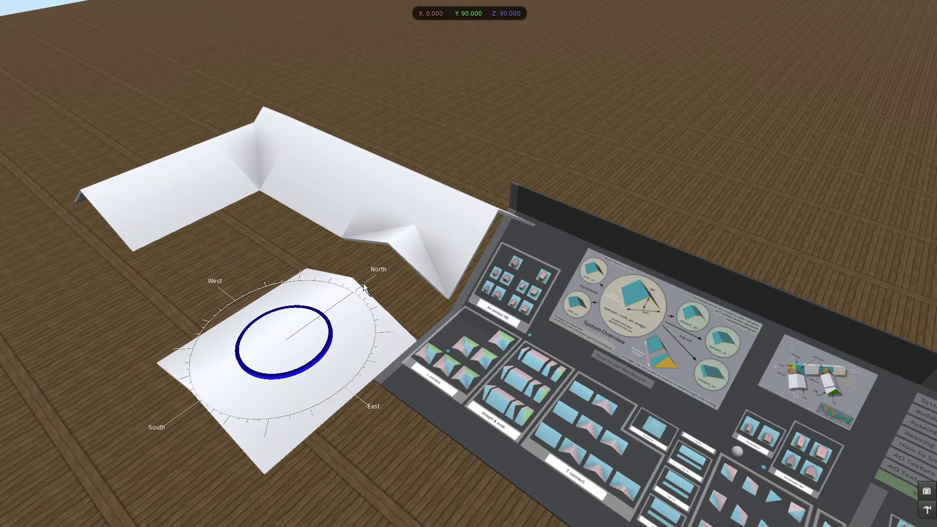
shift+click(390, 230)
click(28, 102)
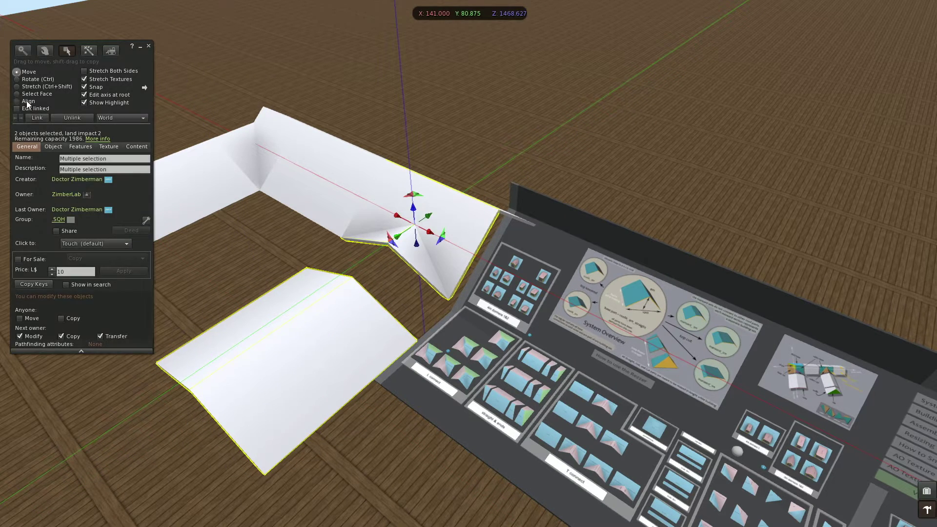
click(399, 320)
click(181, 383)
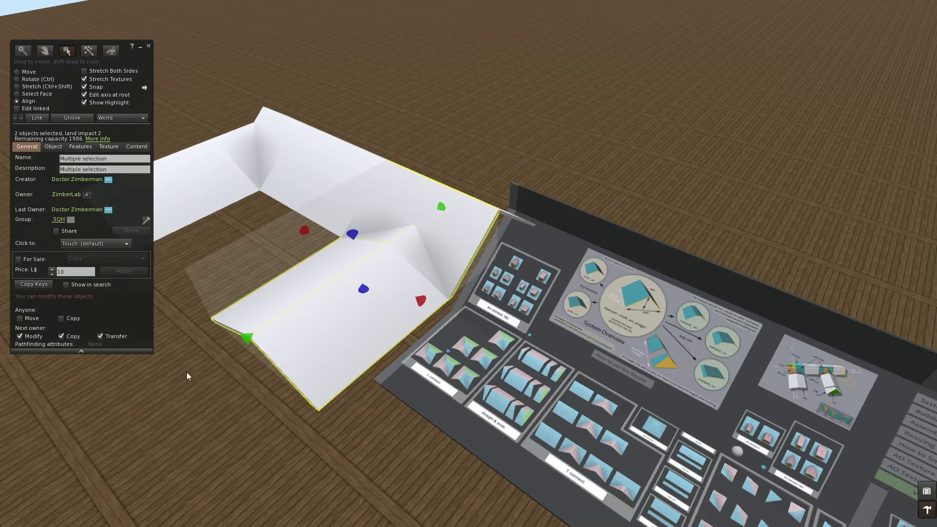
click(149, 46)
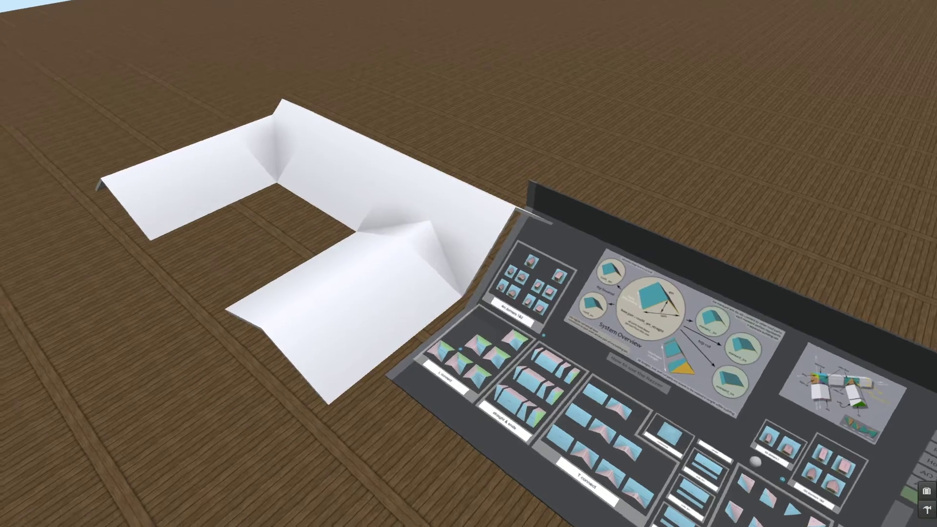
Rez a 4 down2 part from the 4 m cuts rezzer and move it beside the open end of the 4 m straight roof
key(Up)
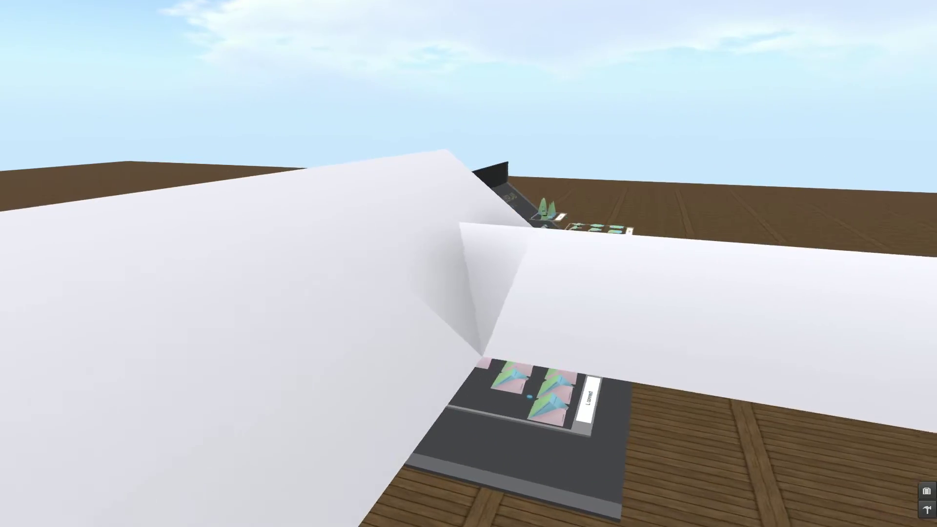
ctrl+alt+drag(470, 276, 351, 313)
key(Page_Up)
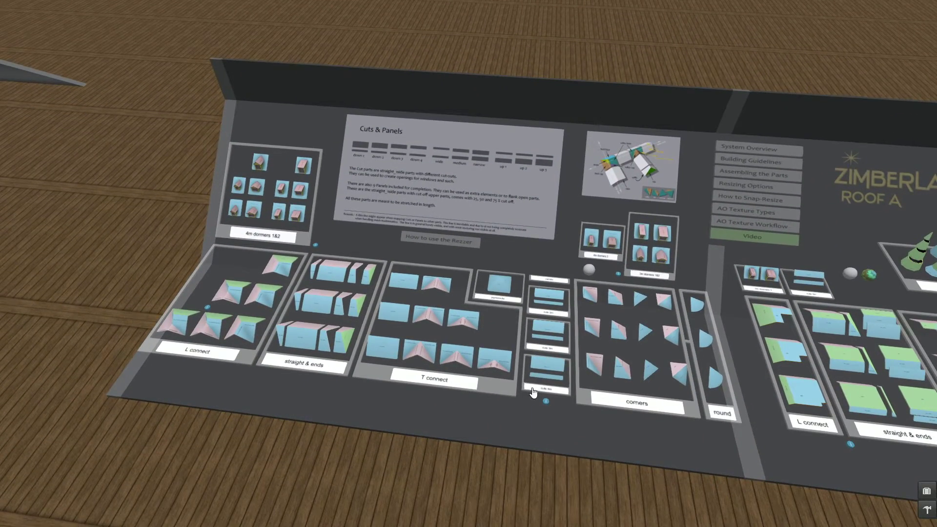
click(532, 391)
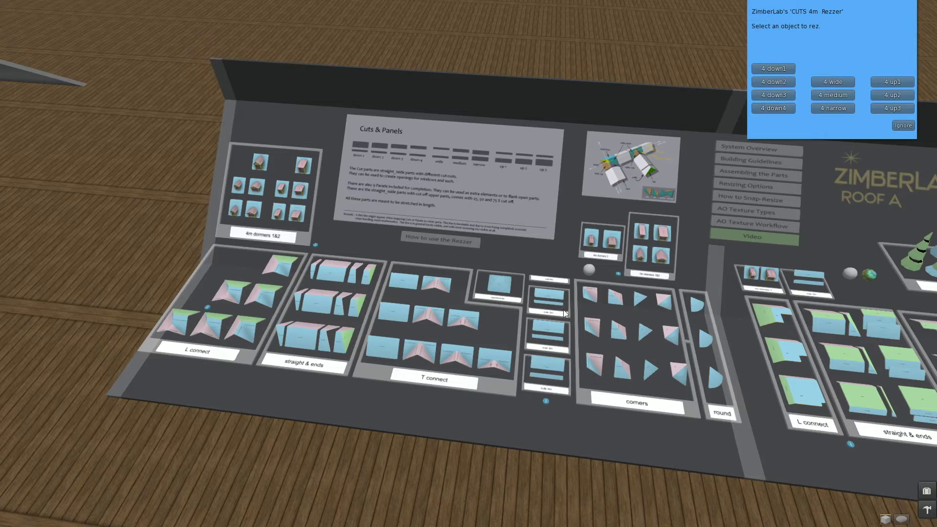
click(772, 83)
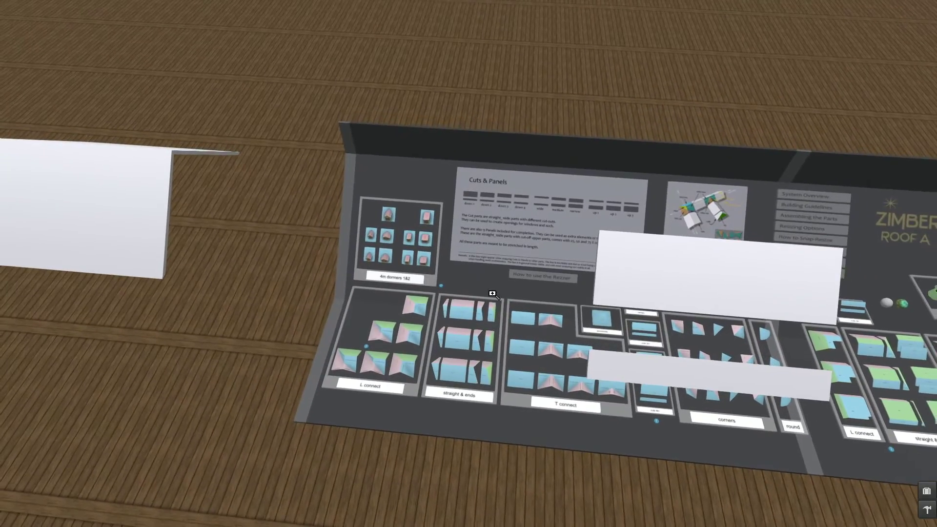
right_click(627, 283)
click(643, 287)
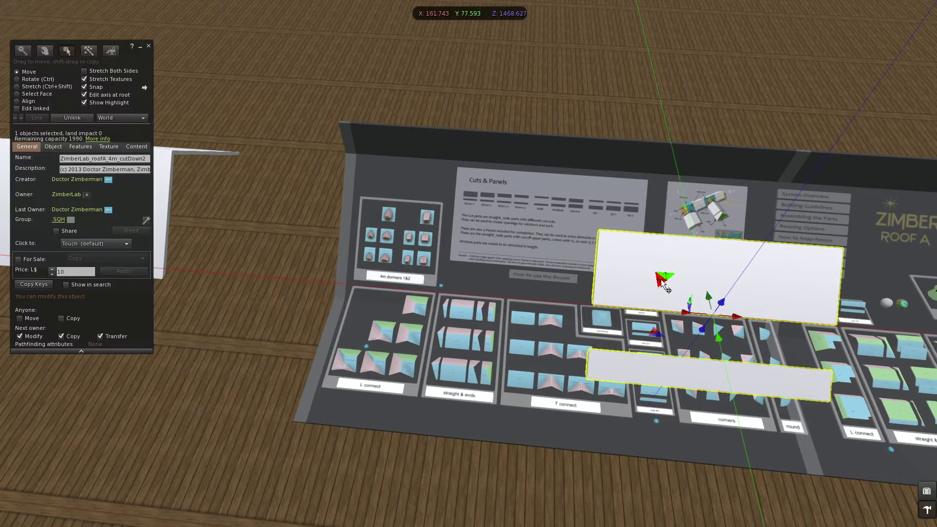
drag(666, 289, 312, 181)
Align the 4 down2 cut part with the end of the 4 m straight roof along Y and X
shift+click(163, 197)
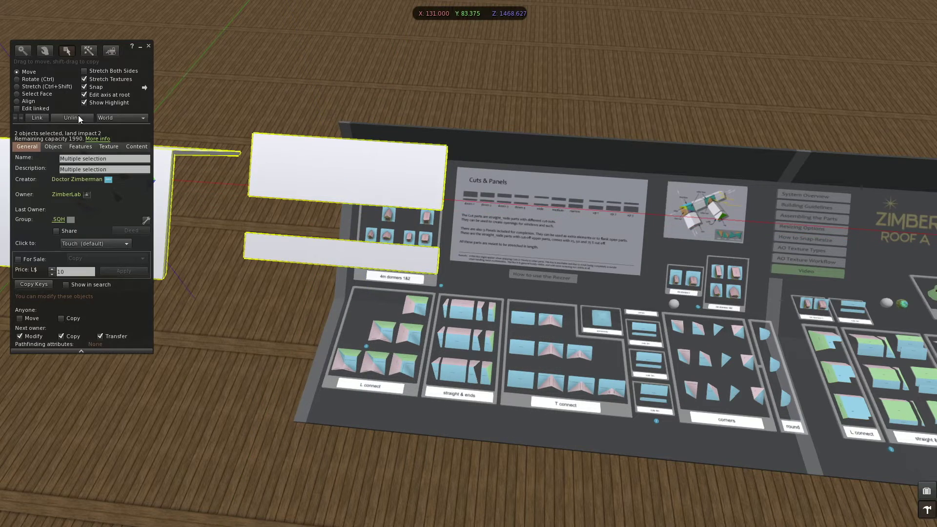
click(16, 101)
click(258, 122)
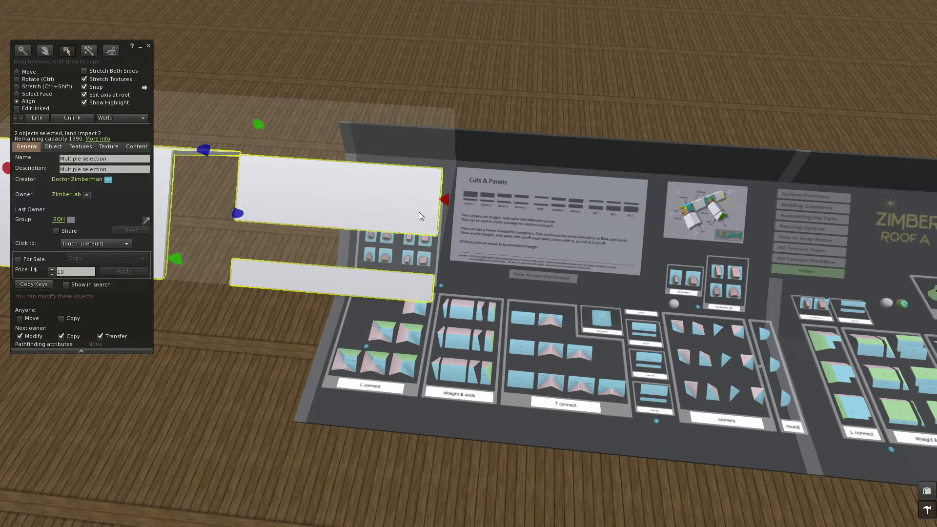
click(443, 201)
alt+drag(226, 201, 227, 196)
alt+drag(530, 264, 490, 289)
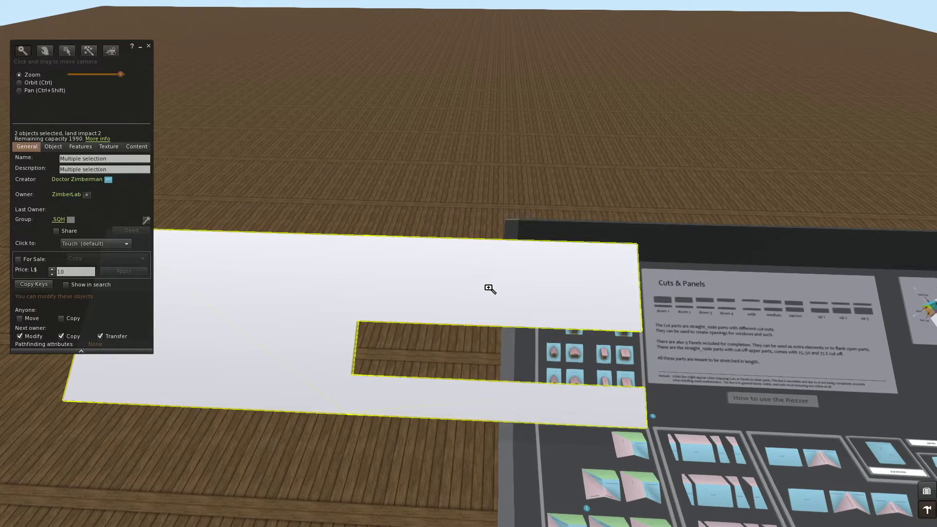
Shorten the 4 down2 cut part along X by stretching its open end inward
right_click(484, 289)
click(506, 309)
click(443, 461)
click(515, 309)
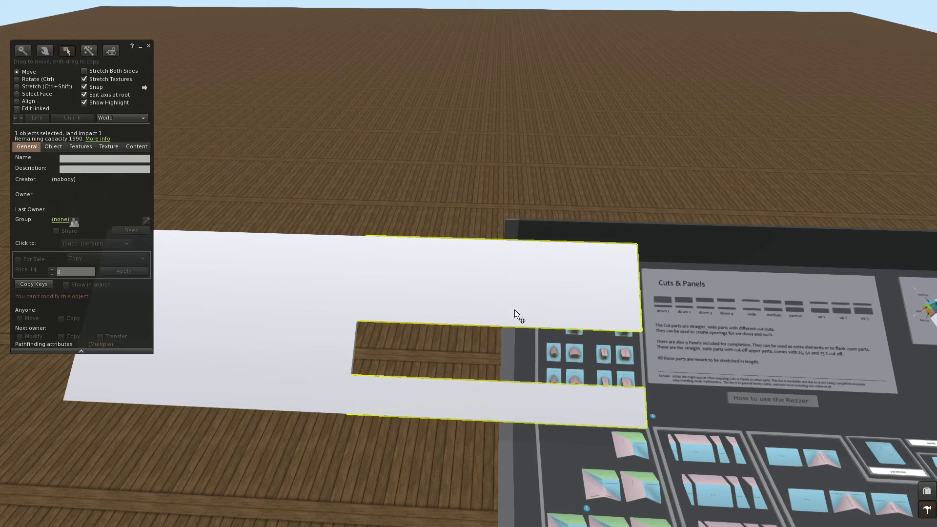
key(ctrl+shift)
drag(642, 333, 423, 187)
alt+drag(419, 283, 467, 270)
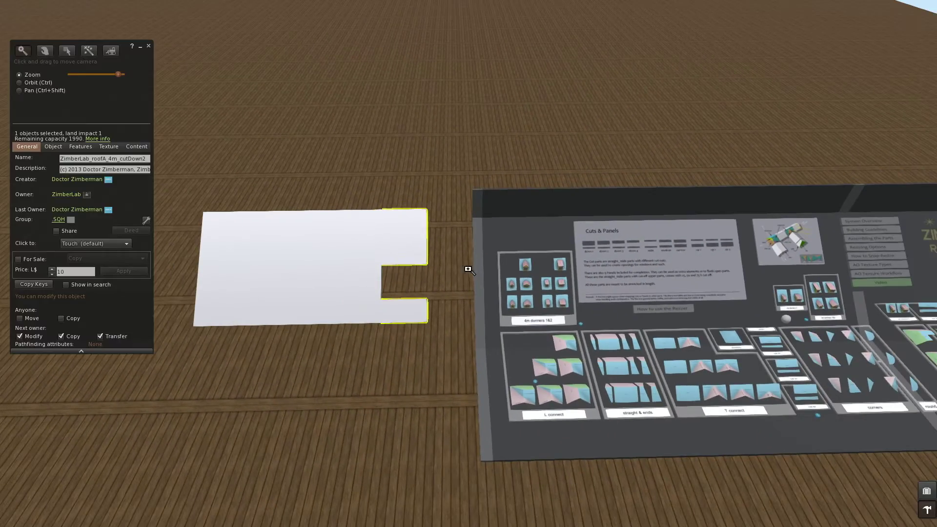
click(148, 47)
Rez a 4str 1side part from the T connect rezzer and move it beside the cut part's open end, to about X 145.25, Y 78.875
click(731, 415)
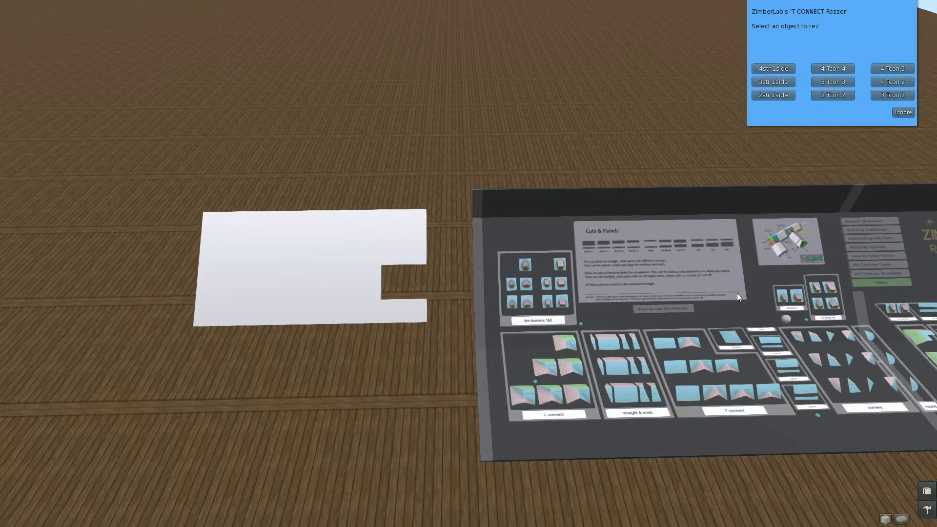
click(774, 69)
right_click(768, 286)
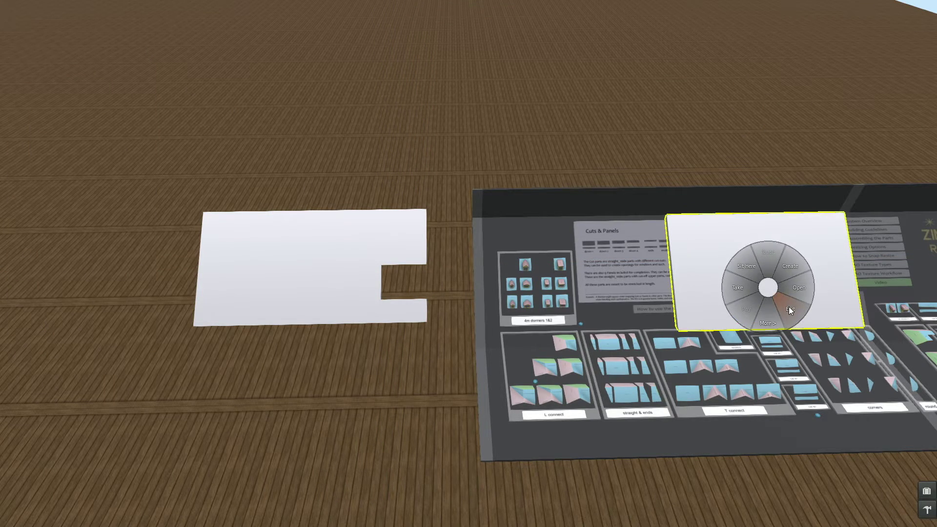
click(788, 308)
drag(786, 244, 569, 260)
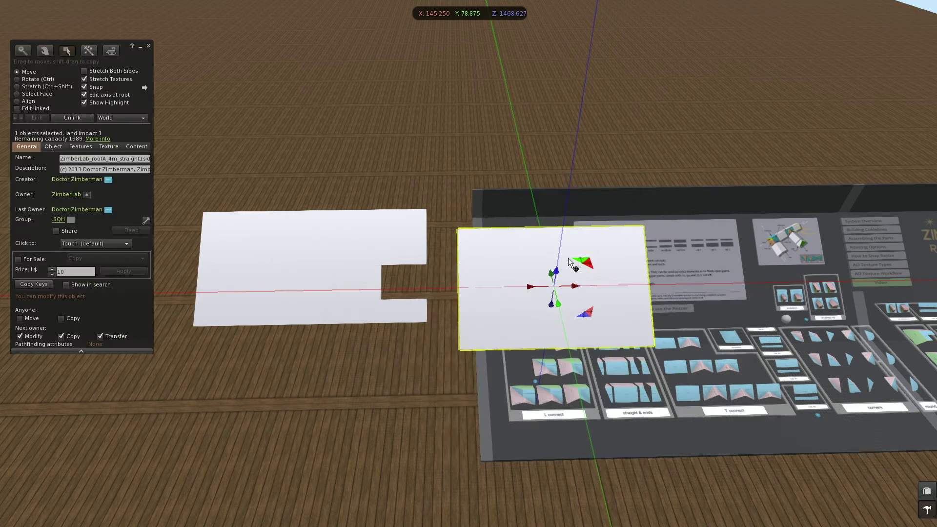
Align the one-sided 4 m straight part with the cut part's open end to close off the window opening
shift+click(407, 245)
click(18, 101)
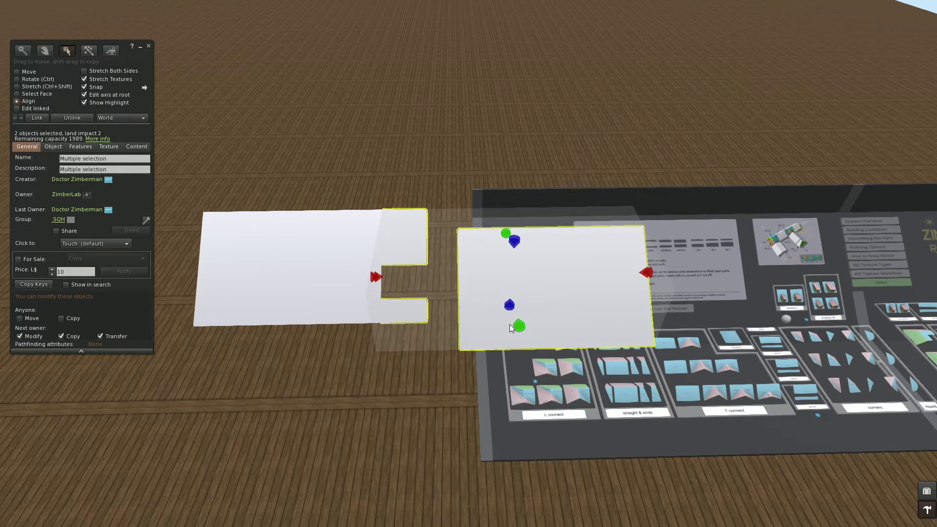
click(646, 272)
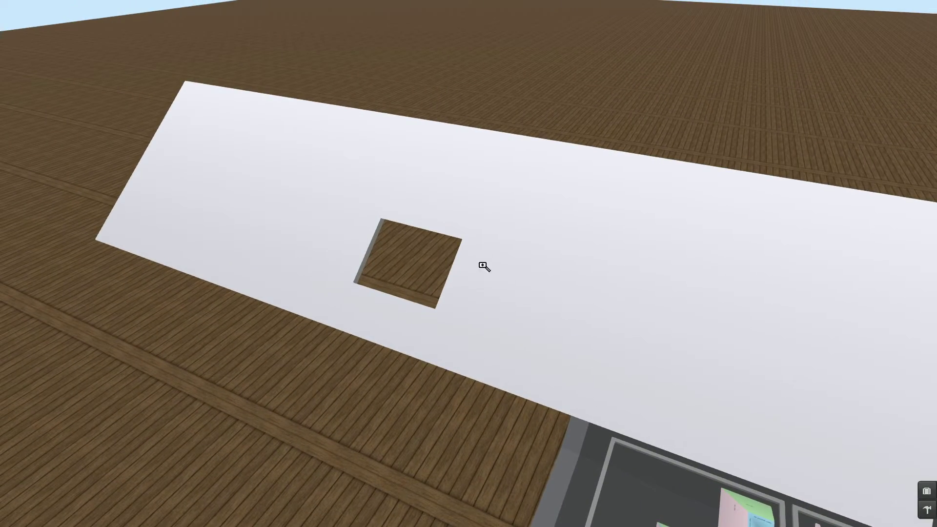
mouse_move(480, 264)
alt+mouse_down()
mouse_move(549, 274)
mouse_move(556, 261)
mouse_move(489, 272)
alt+mouse_up()
Shorten the one-sided 4 m straight part along X by stretching its free end toward the window opening
right_click(521, 264)
click(545, 285)
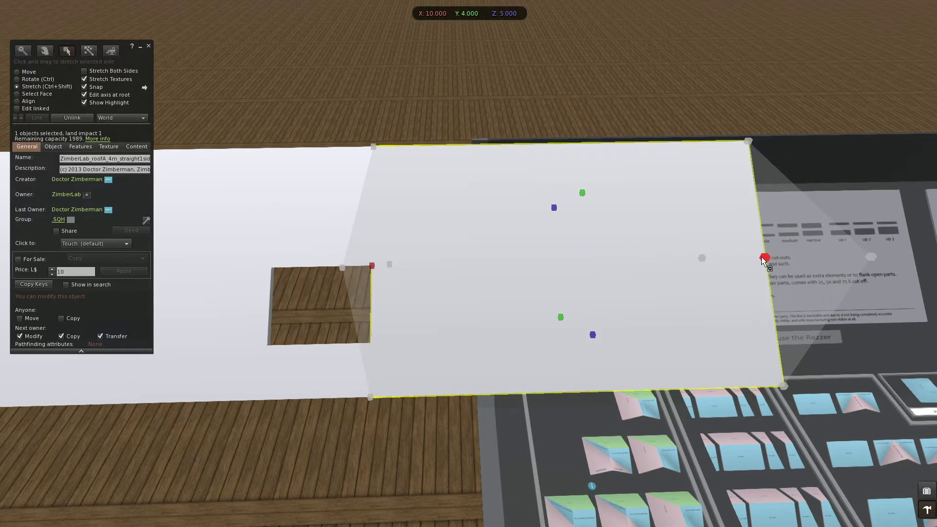
ctrl+shift+drag(761, 261, 474, 64)
Duplicate the cut part and the shortened straight part along X to form a second window opening, placing the straight copy at X 144.75
click(339, 252)
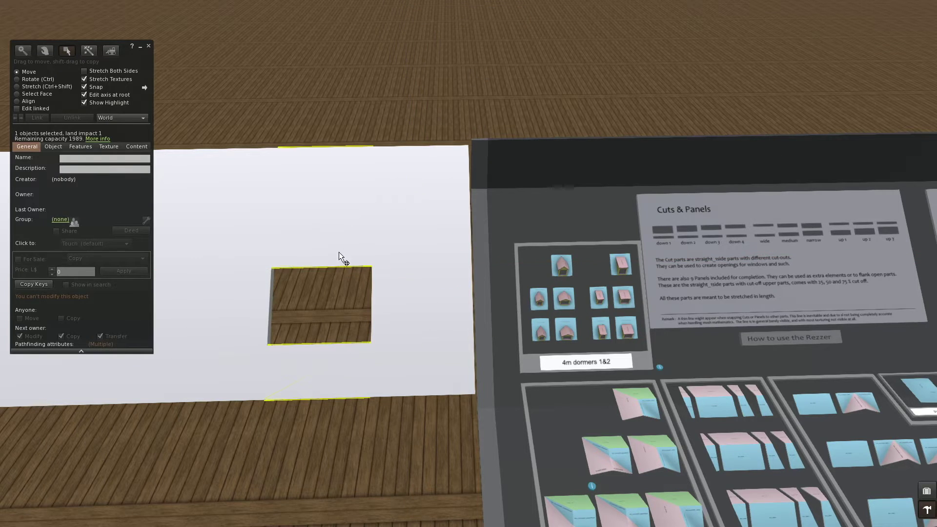
drag(342, 266, 523, 178)
click(442, 220)
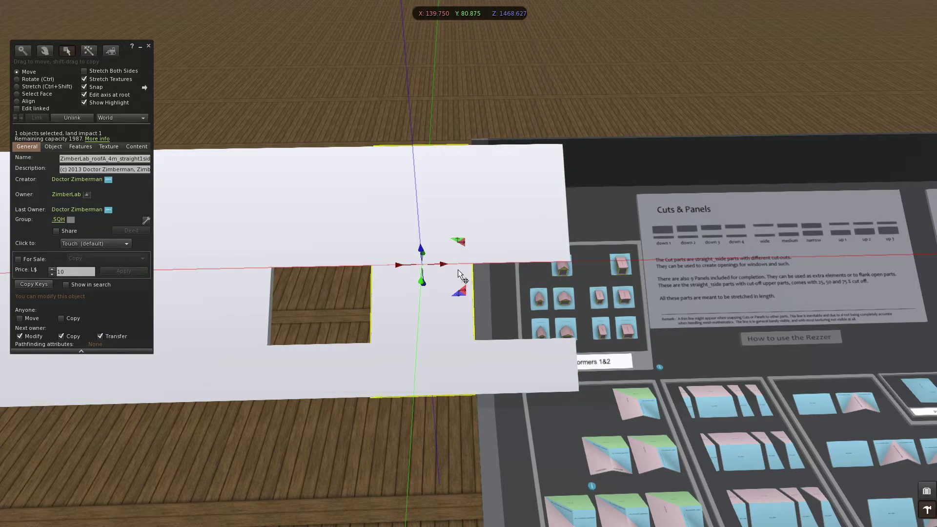
shift+drag(442, 264, 568, 200)
key(ctrl+3)
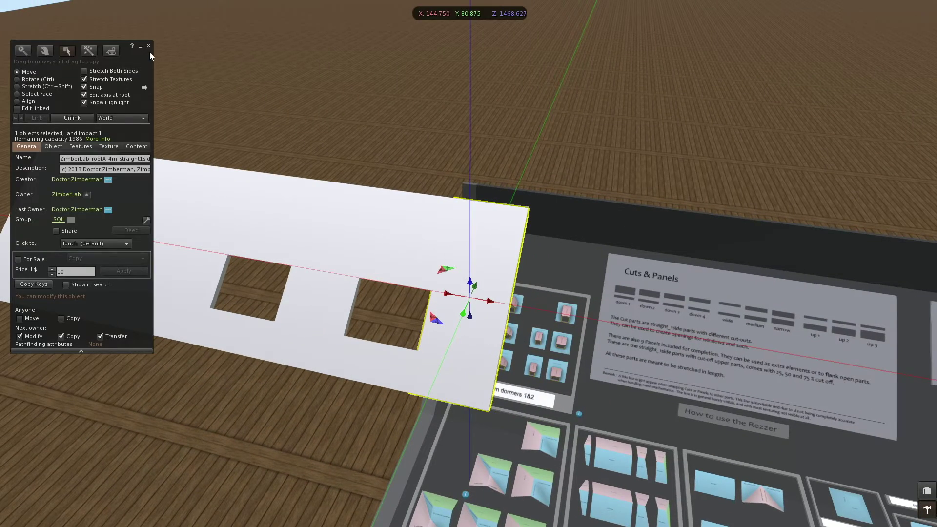
click(148, 46)
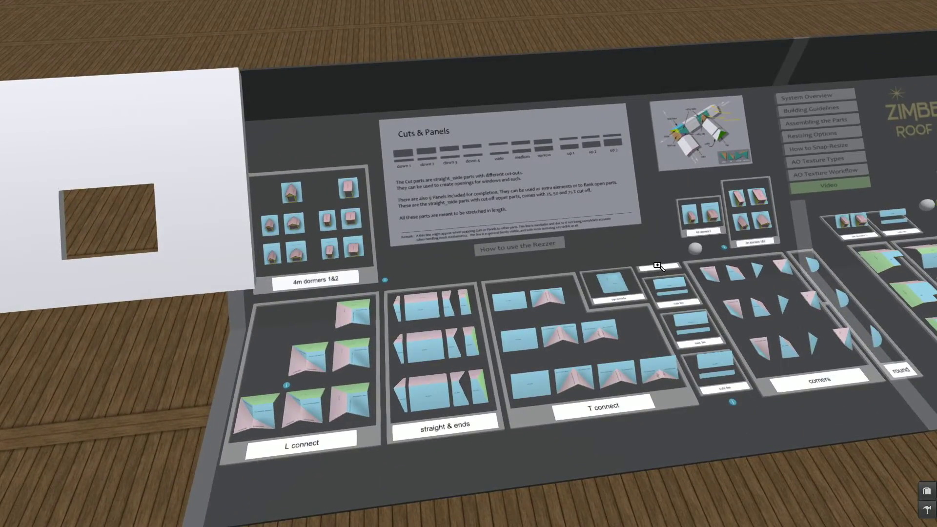
Rez a 4m pan25 panel from the panels rezzer and move it beside the roof's free end
alt+click(658, 266)
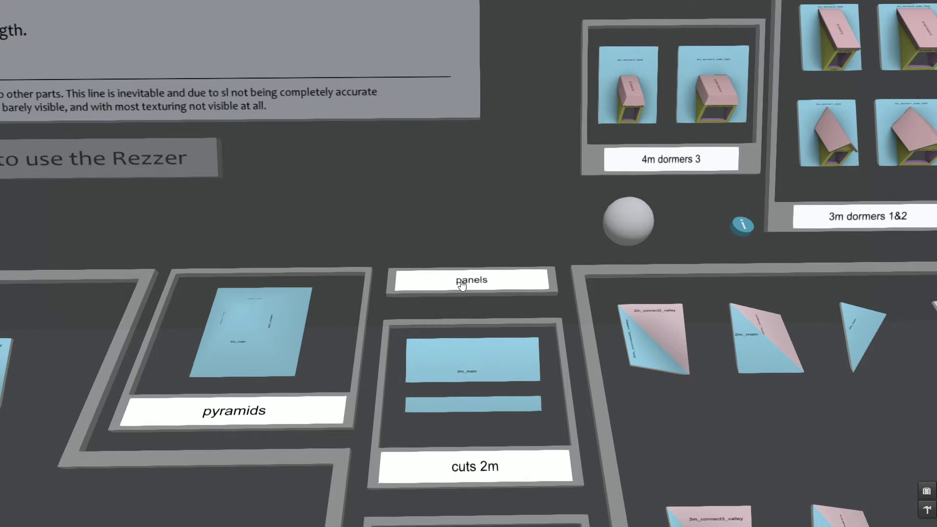
click(462, 283)
key(Escape)
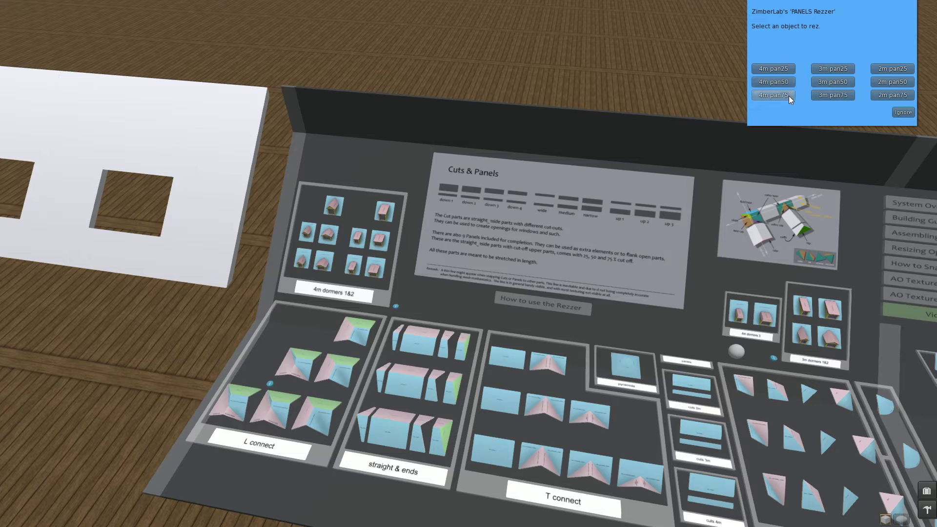
click(787, 69)
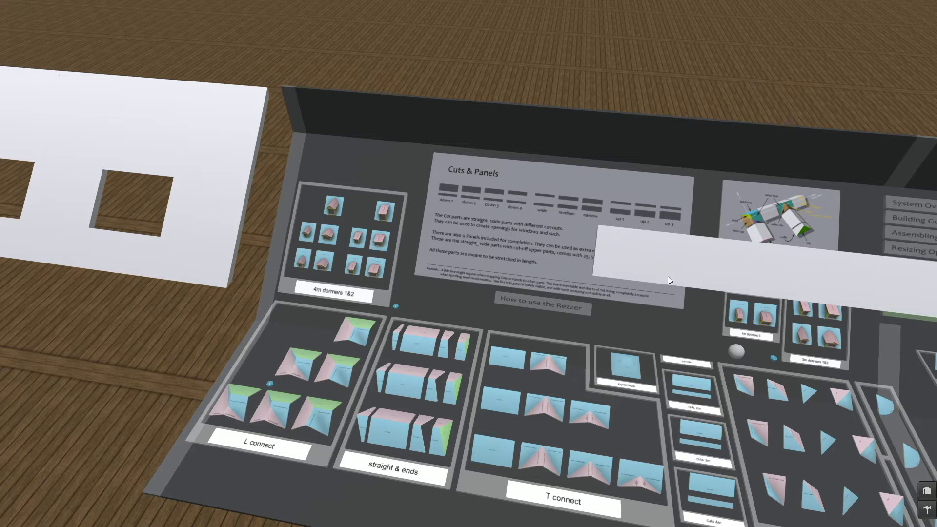
right_click(667, 276)
click(700, 276)
drag(712, 241, 424, 268)
Align the 4m pan25 panel with the lower edge and free end of the one-sided straight roof
shift+click(207, 224)
click(28, 102)
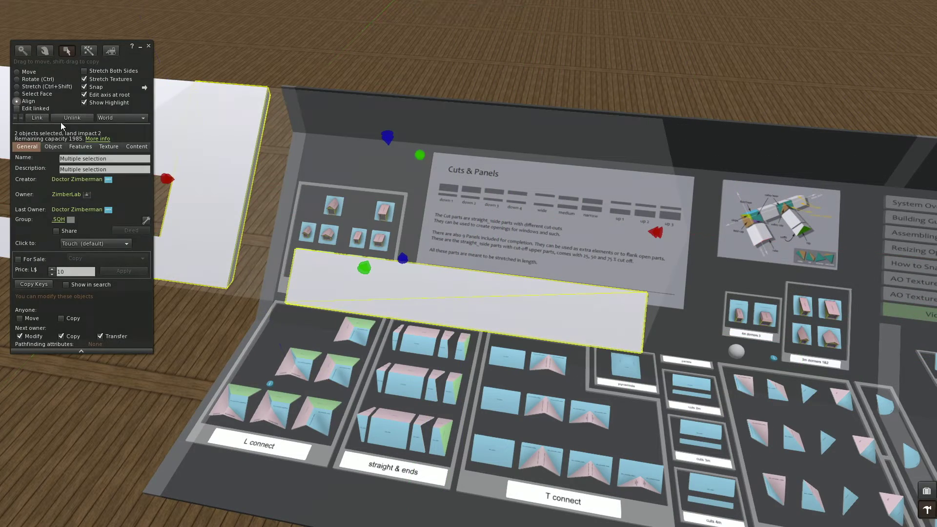
click(364, 266)
click(423, 154)
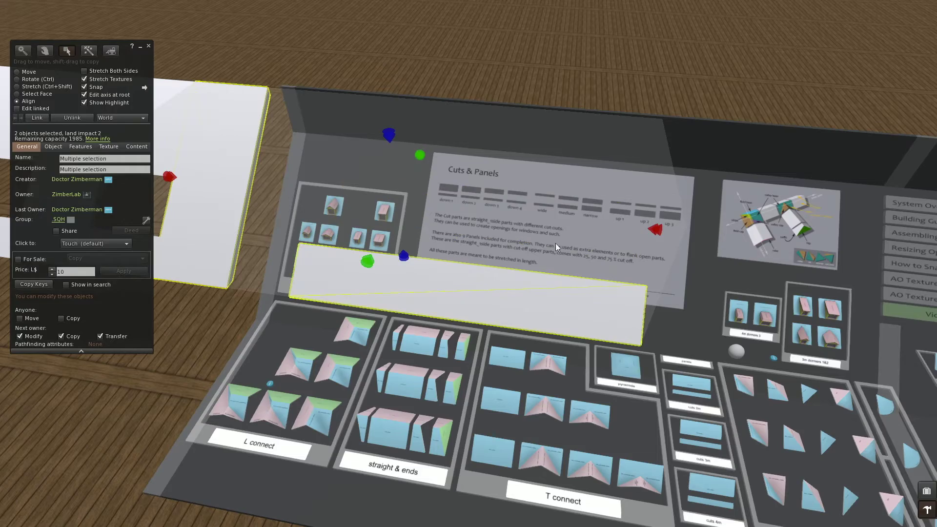
click(656, 229)
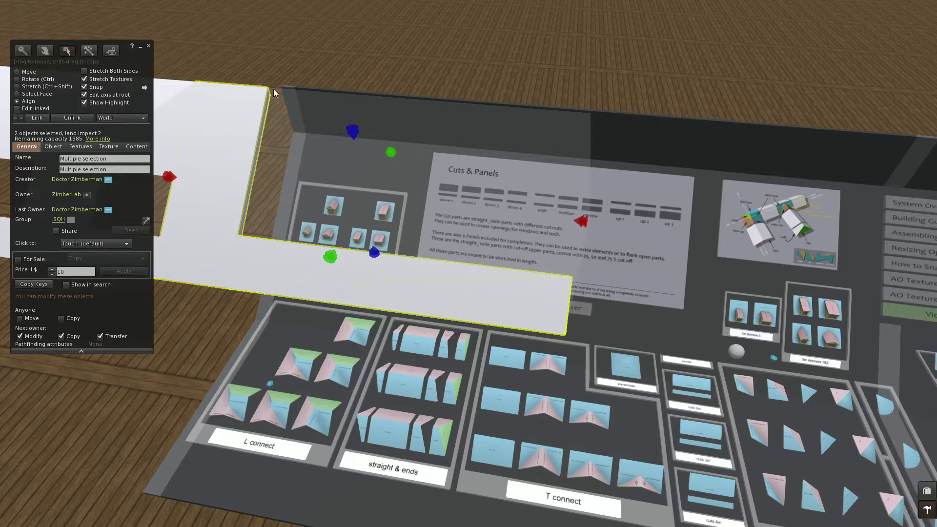
click(148, 47)
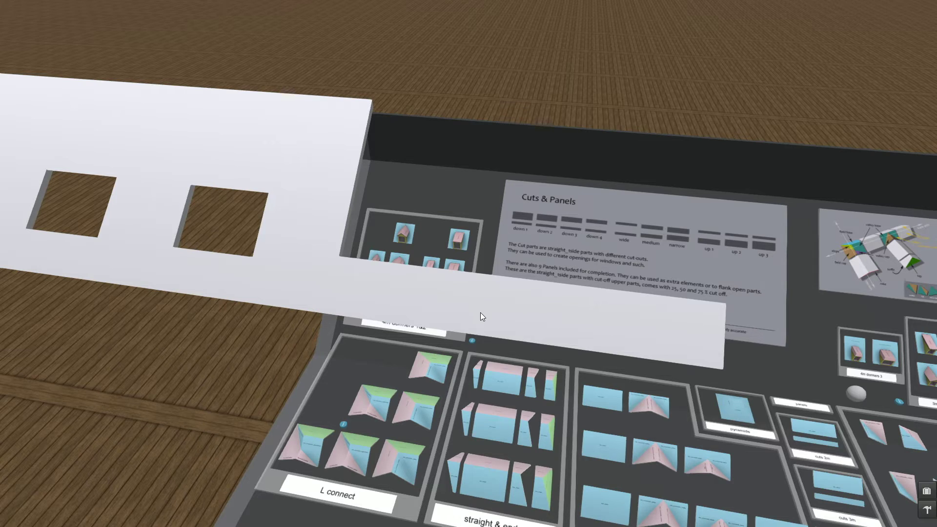
Rez a valley part from the corners rezzer and move it beside the separate straight roof part, to about X 116, Y 77
alt+drag(453, 303, 359, 205)
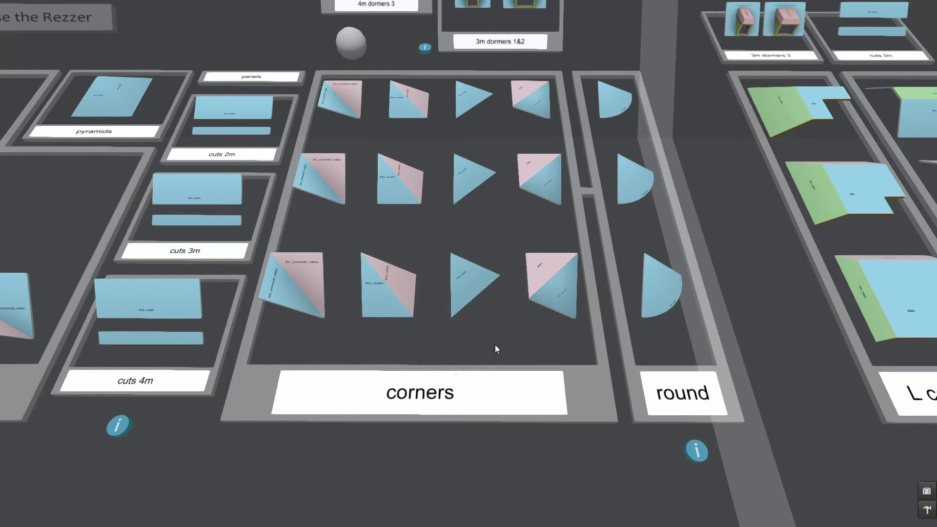
click(411, 403)
click(777, 76)
alt+drag(311, 281, 342, 459)
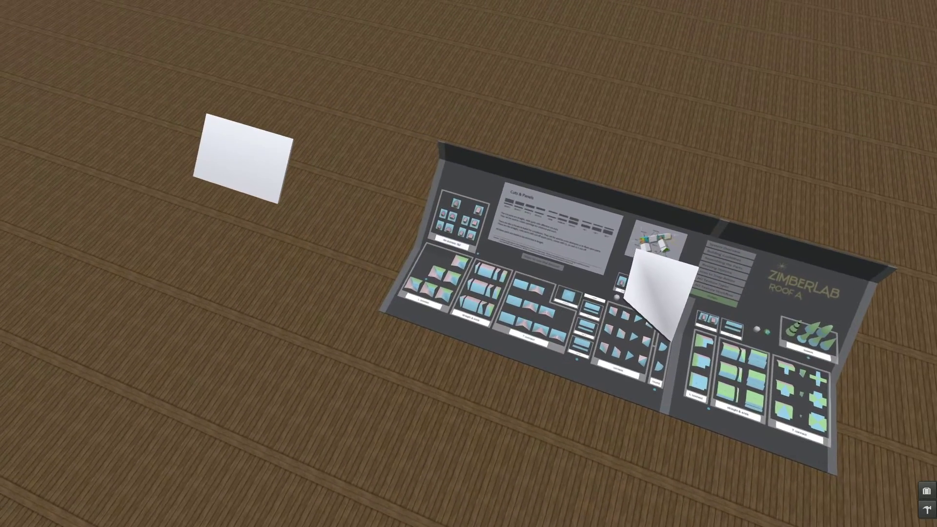
right_click(665, 291)
click(683, 305)
drag(619, 255, 136, 127)
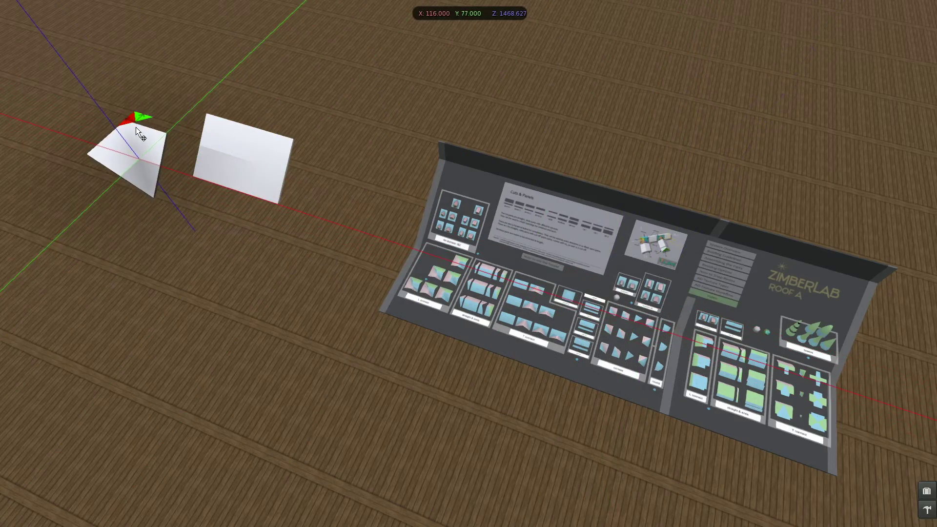
alt+drag(220, 162, 222, 130)
Align the valley corner part with the adjoining end of the straight roof part along Y and X
click(498, 285)
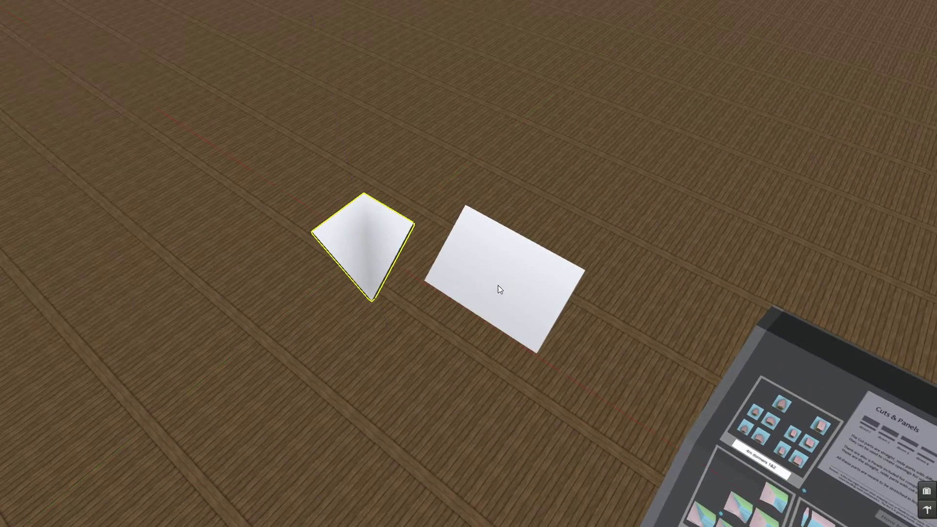
shift+click(498, 286)
click(28, 101)
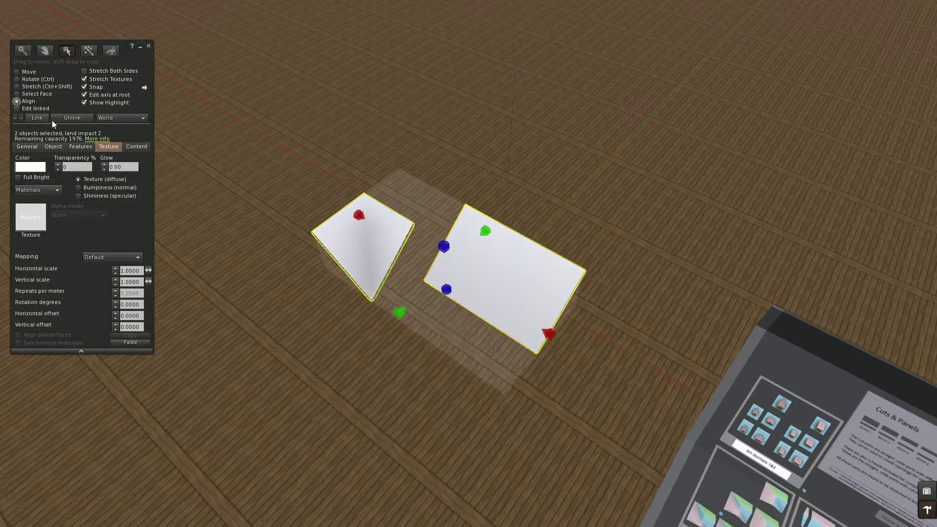
click(401, 308)
click(378, 204)
right_click(431, 242)
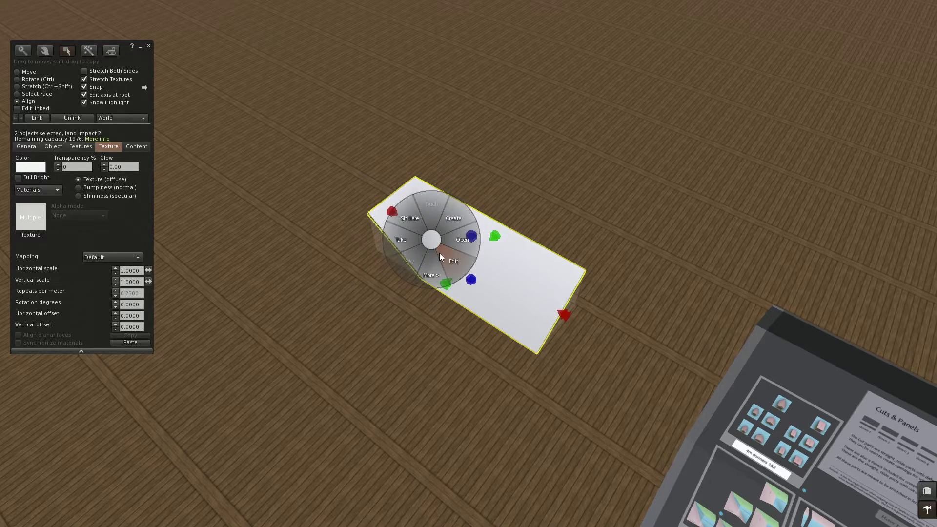
click(443, 253)
click(418, 378)
key(ctrl+b)
Duplicate the straight roof part beside the valley corner and rotate the copy 90° about the vertical axis
right_click(506, 277)
click(516, 286)
shift+drag(492, 238, 331, 307)
ctrl+drag(351, 382, 411, 285)
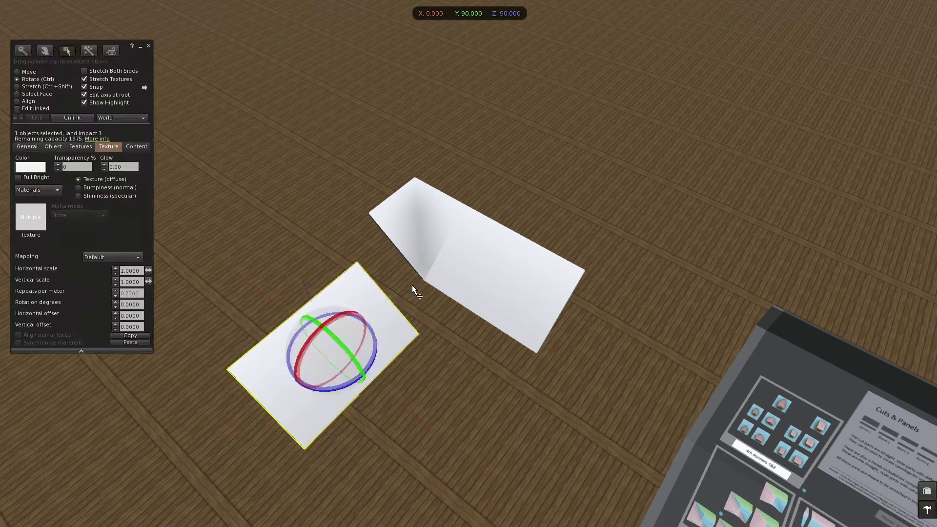
Align the rotated straight copy with the open side of the valley corner part along X and Y
shift+click(413, 230)
click(16, 101)
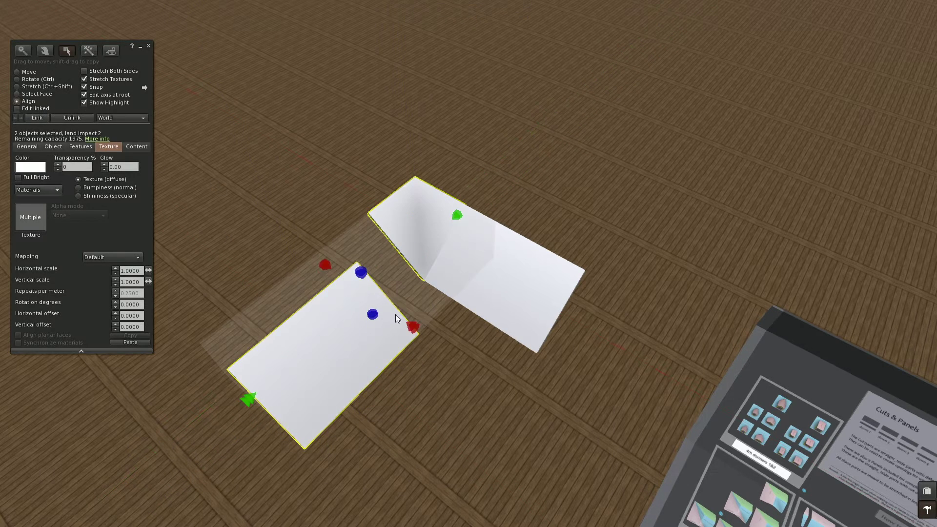
click(410, 325)
click(243, 385)
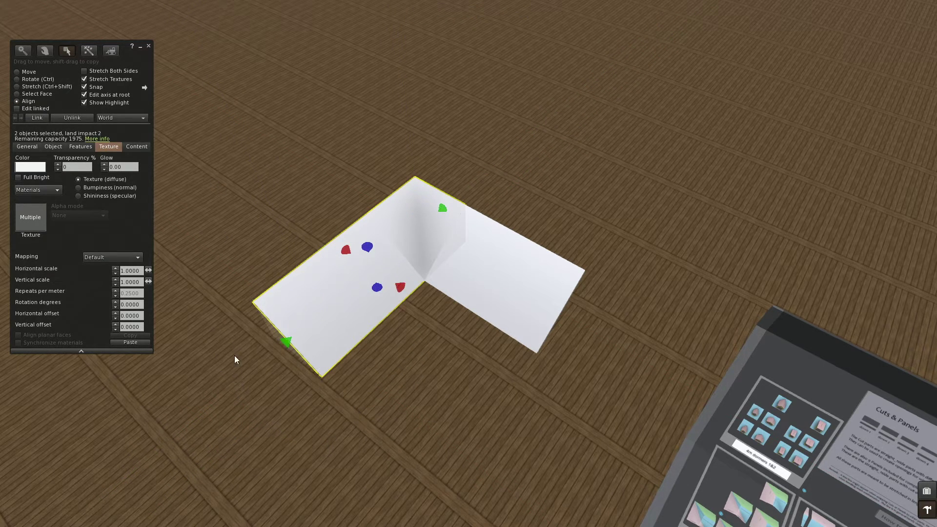
click(149, 47)
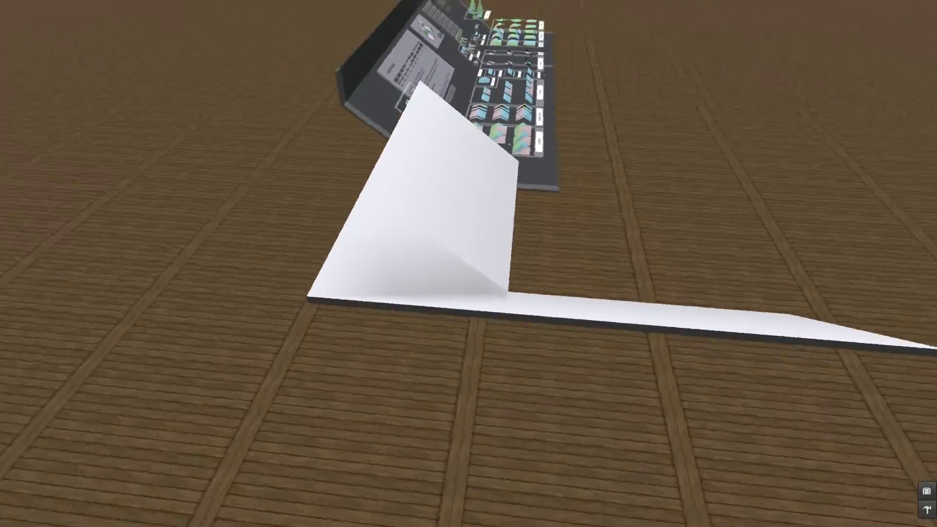
Examine the finished valley corner assembly and the valley labels on the rezzer's L connect and T connect parts
ctrl+alt+drag(469, 264, 200, 298)
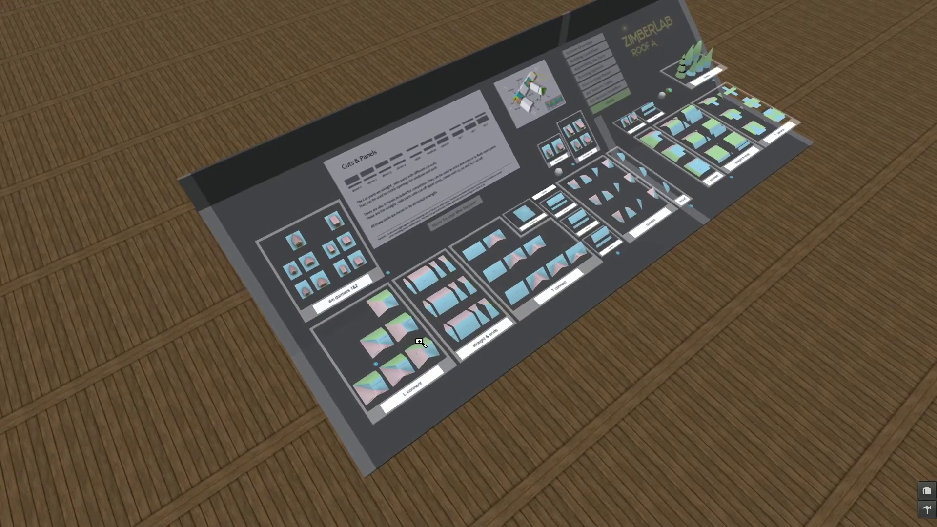
alt+click(419, 342)
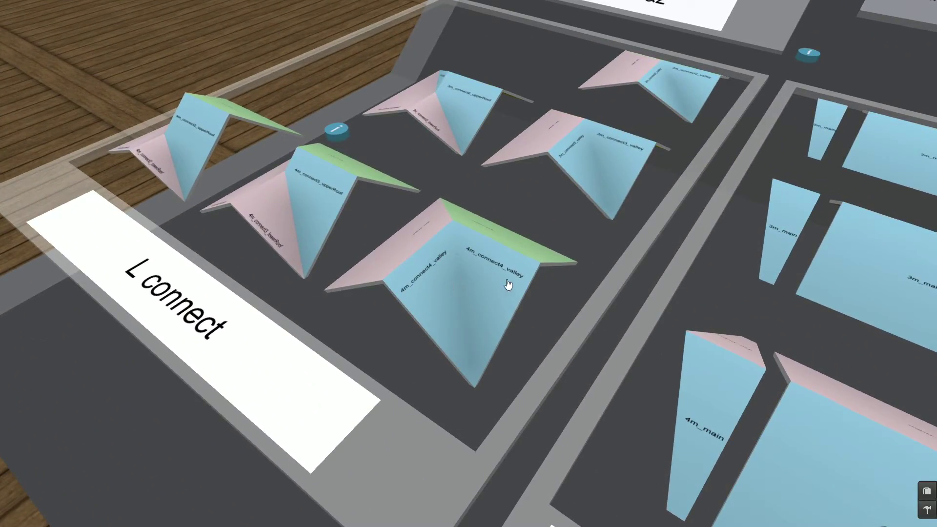
scroll(488, 286, down, 5)
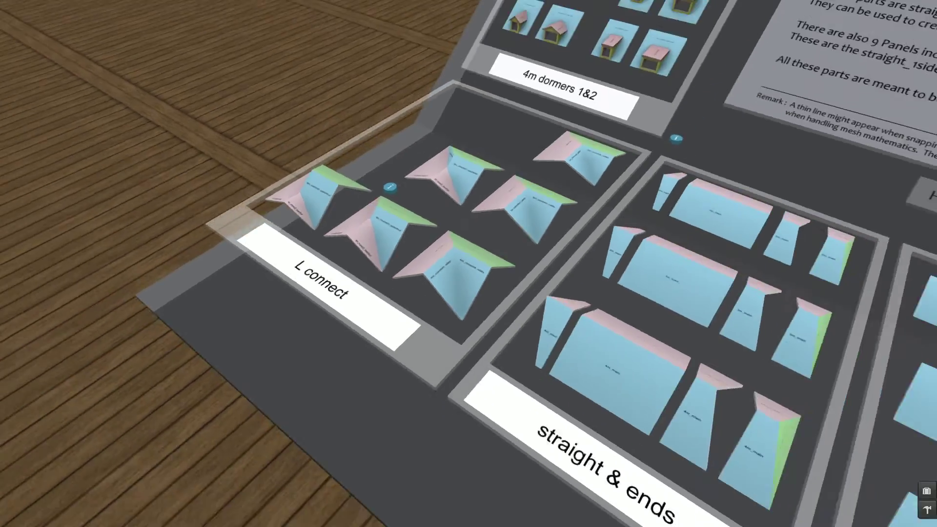
alt+click(781, 468)
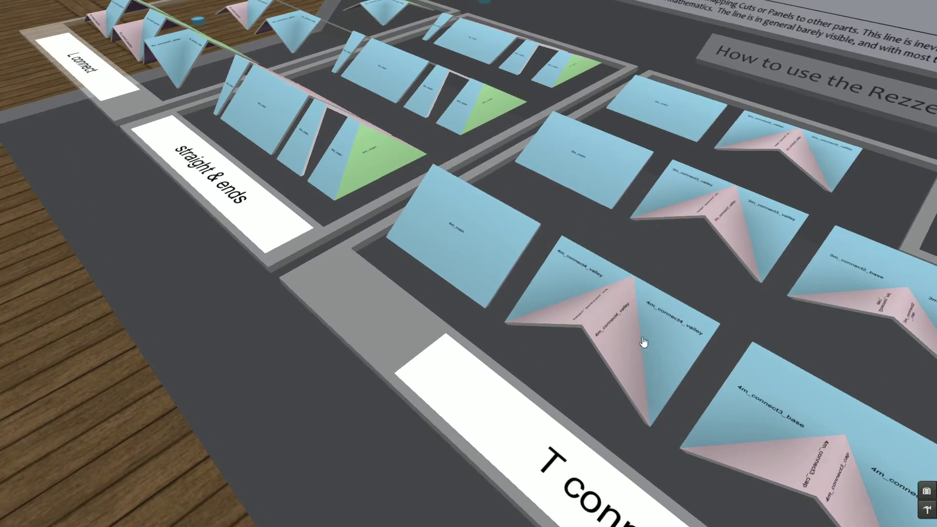
scroll(662, 342, down, 5)
alt+click(751, 344)
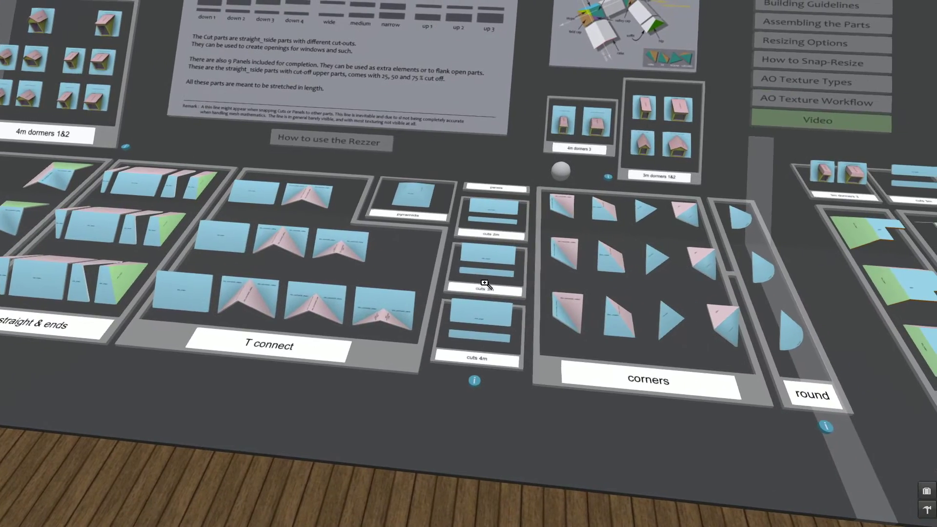
Rez another corner part from the corners rezzer for the L-shaped roof assembly
click(615, 376)
click(782, 95)
scroll(231, 240, down, 6)
alt+click(219, 151)
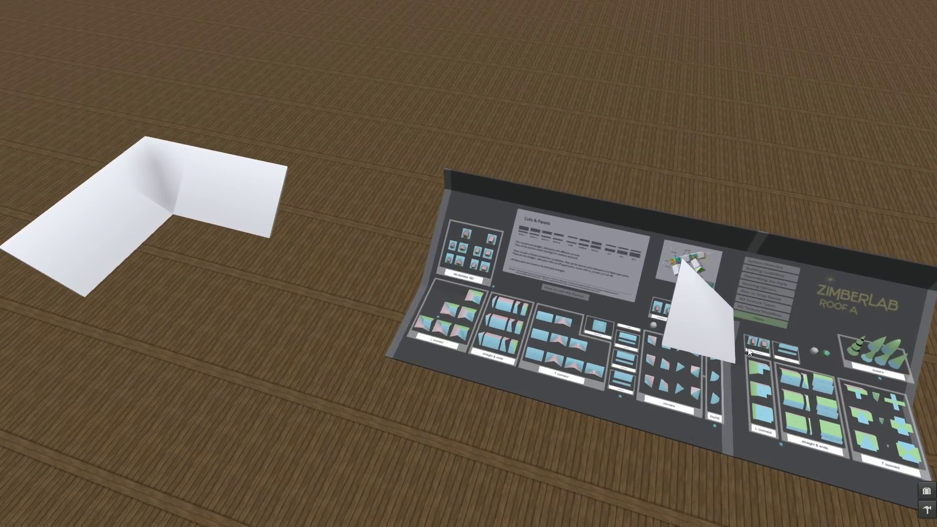
Move the new corner part beside the valley assembly and align it flush with the open end of the straight roof part
right_click(716, 323)
click(739, 334)
drag(660, 276, 288, 210)
shift+click(222, 188)
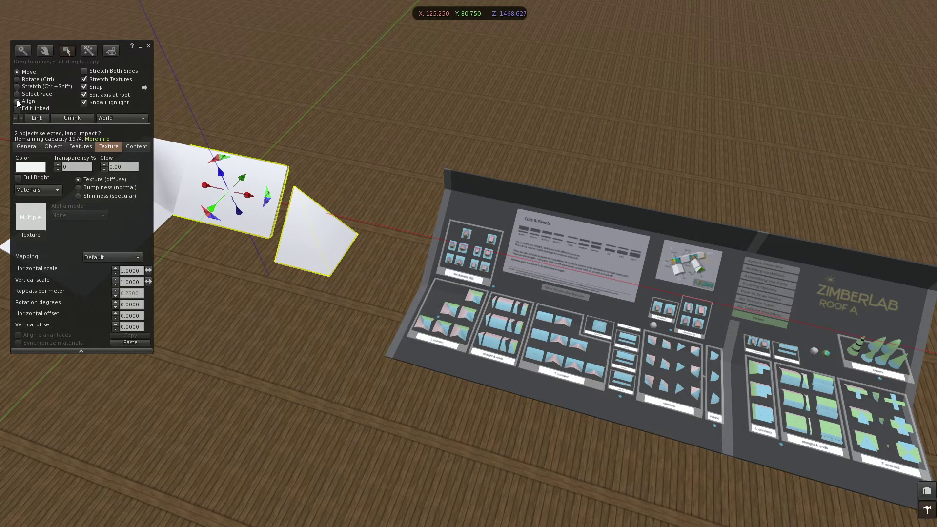
click(17, 101)
click(337, 216)
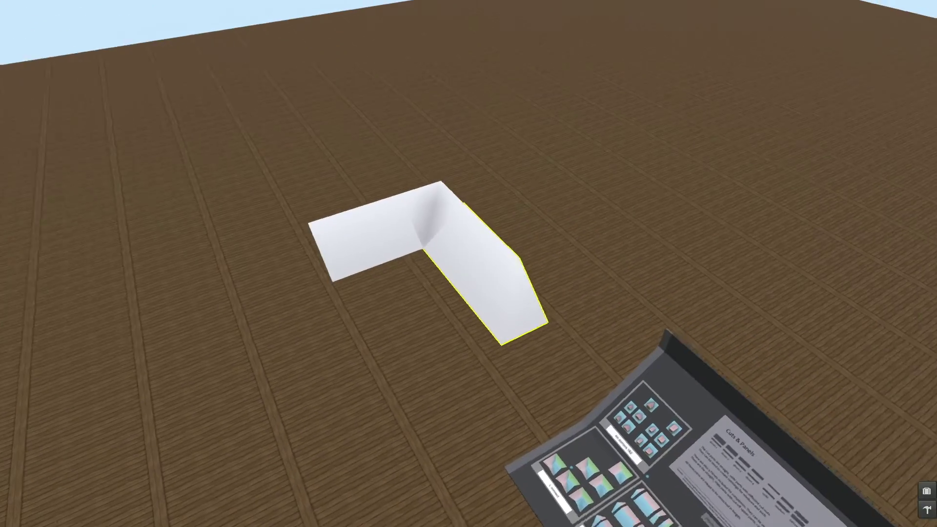
Duplicate the straight roof part on the valley's far side and align the copy with the open side of the outer corner
right_click(357, 249)
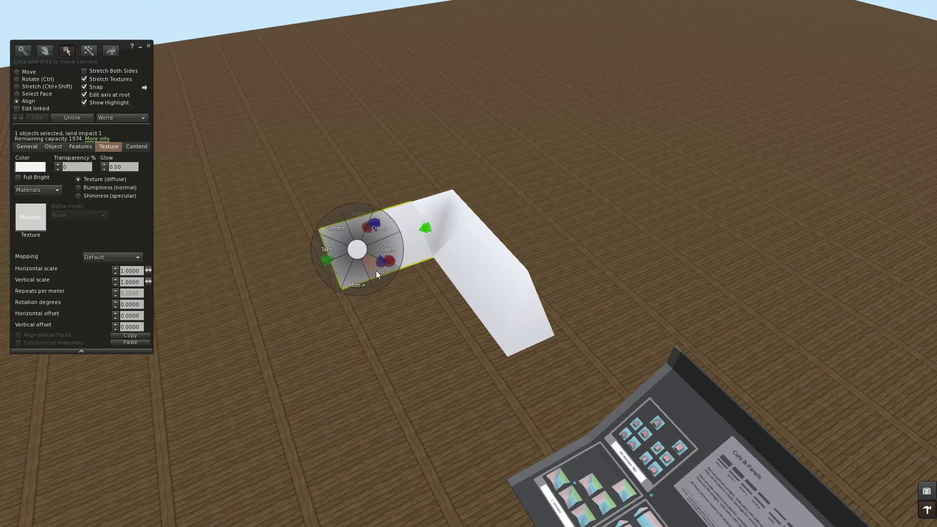
click(376, 271)
shift+drag(397, 211, 635, 273)
shift+click(528, 300)
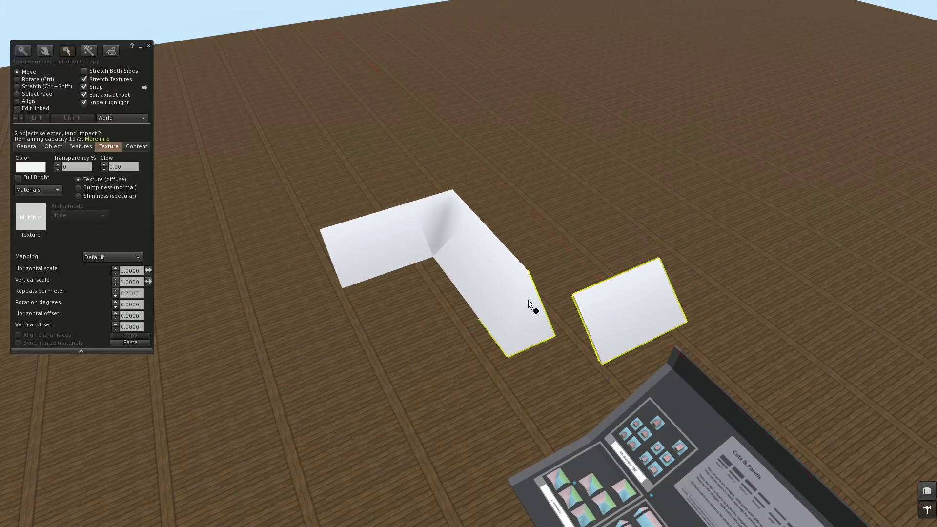
click(25, 101)
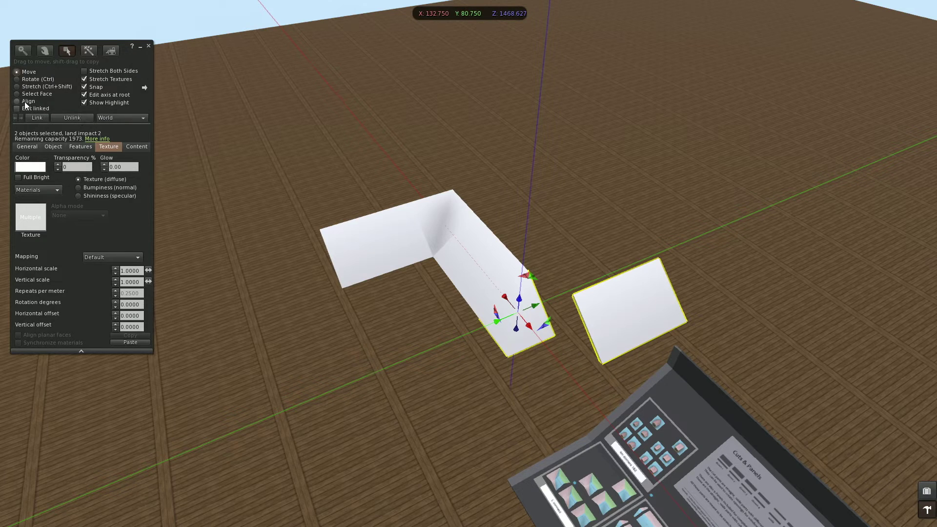
click(627, 349)
click(642, 259)
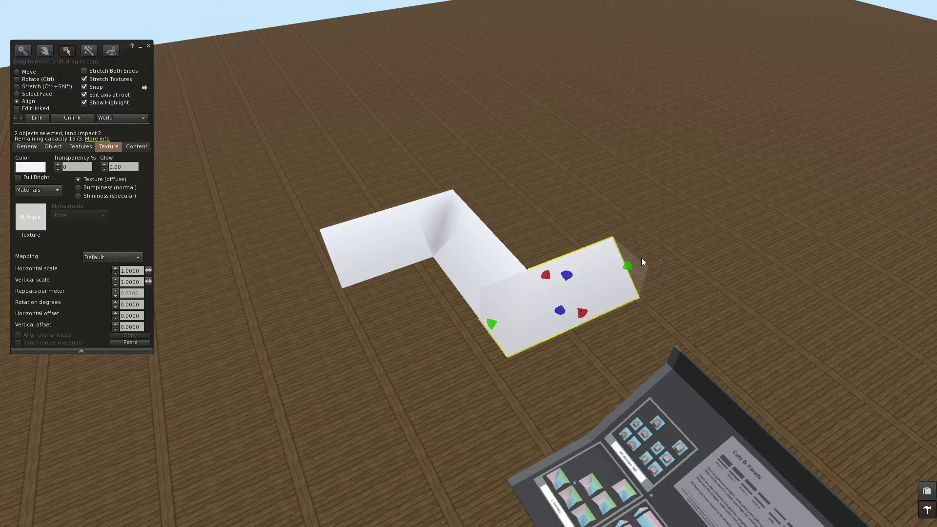
click(148, 46)
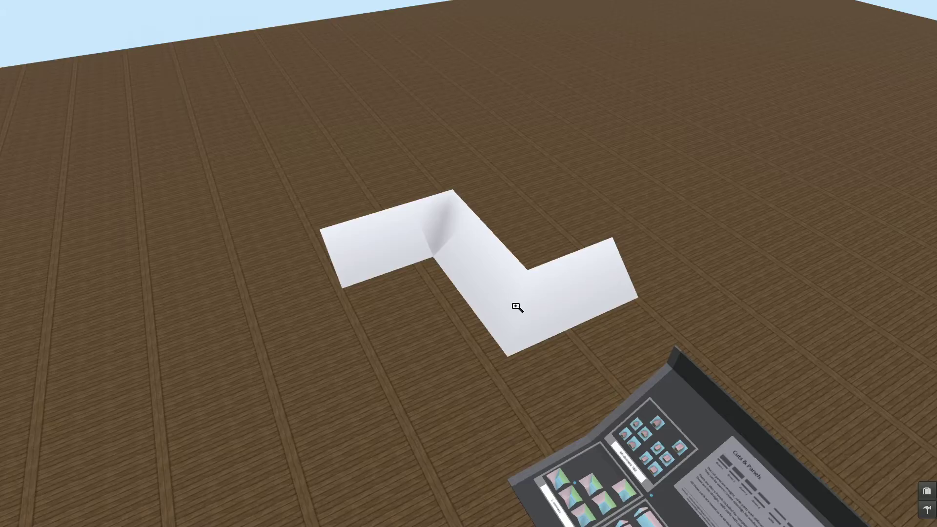
Rez a triangular flat-cut outer corner part from the corners rezzer
alt+drag(516, 307, 659, 244)
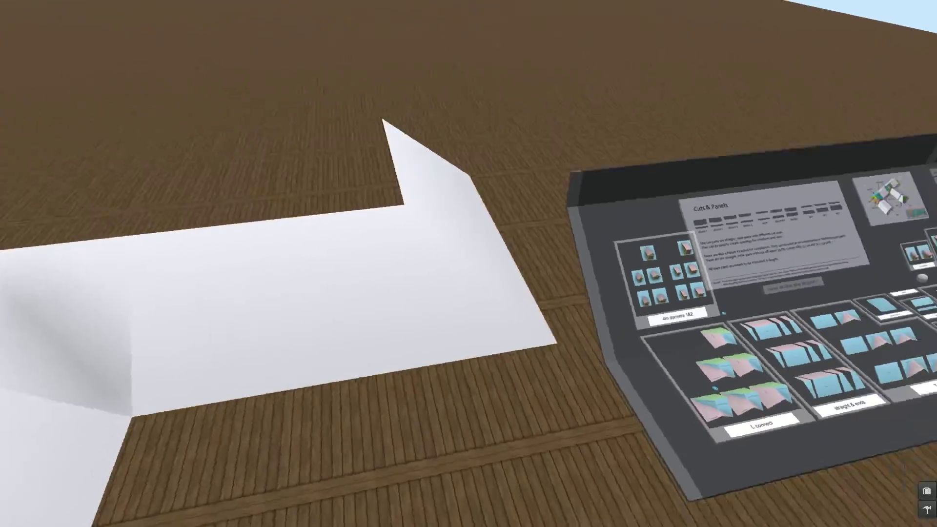
ctrl+alt+drag(469, 263, 707, 273)
alt+click(684, 287)
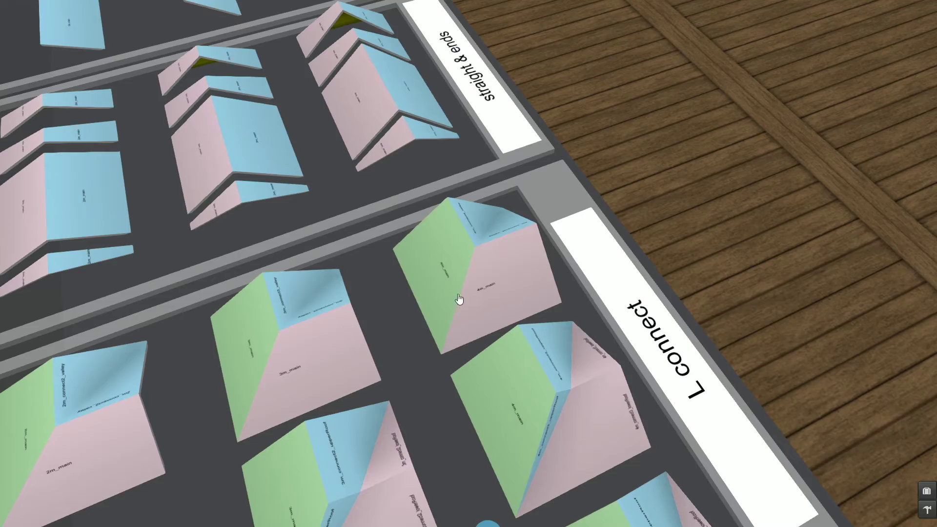
alt+drag(463, 248, 205, 371)
alt+click(751, 141)
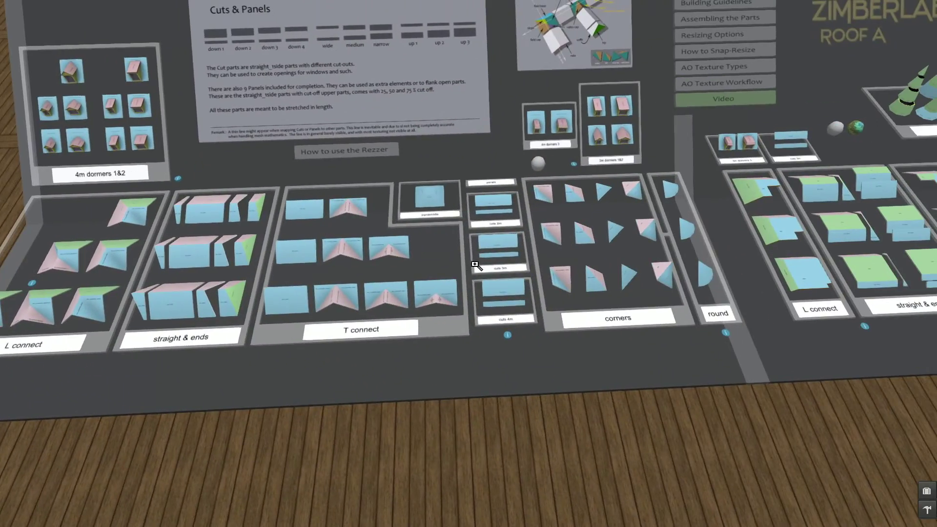
alt+click(585, 278)
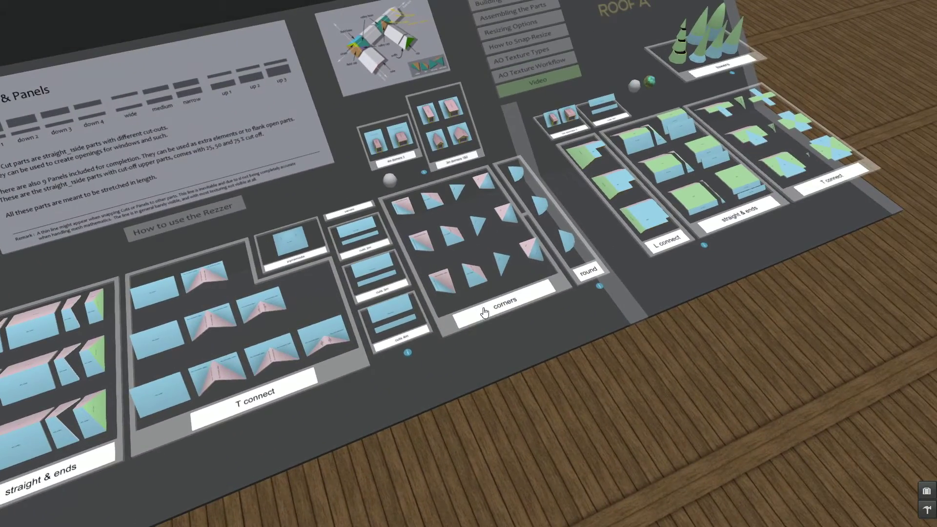
click(484, 312)
click(774, 105)
alt+drag(262, 234, 466, 257)
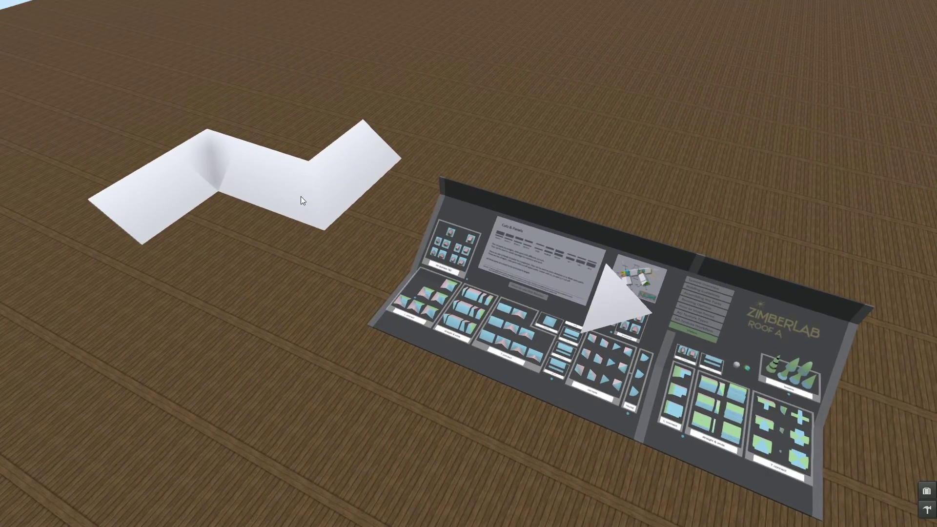
Move the pointed outer corner out of the roof and place the triangular corner at its copied position, X 132.75, Y 80.75, Z 1468.627
right_click(301, 196)
click(318, 217)
click(51, 146)
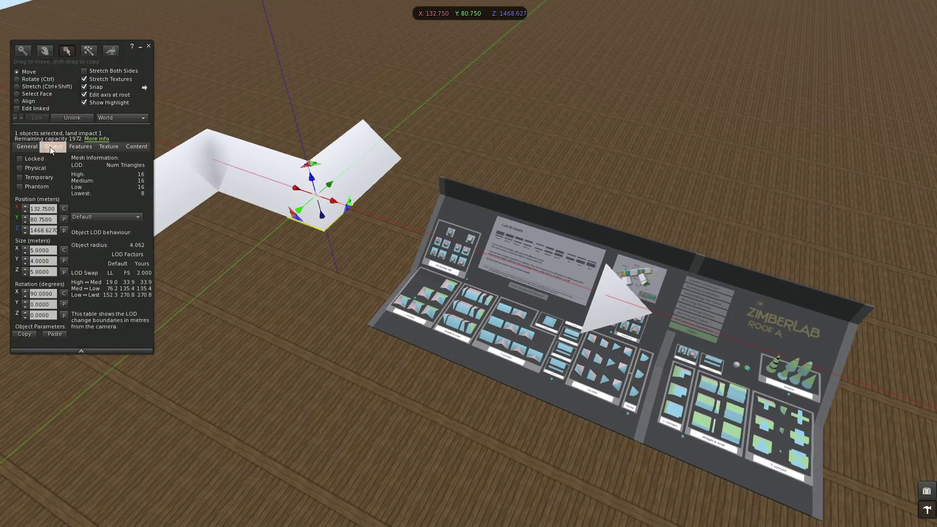
drag(310, 166, 452, 83)
click(613, 291)
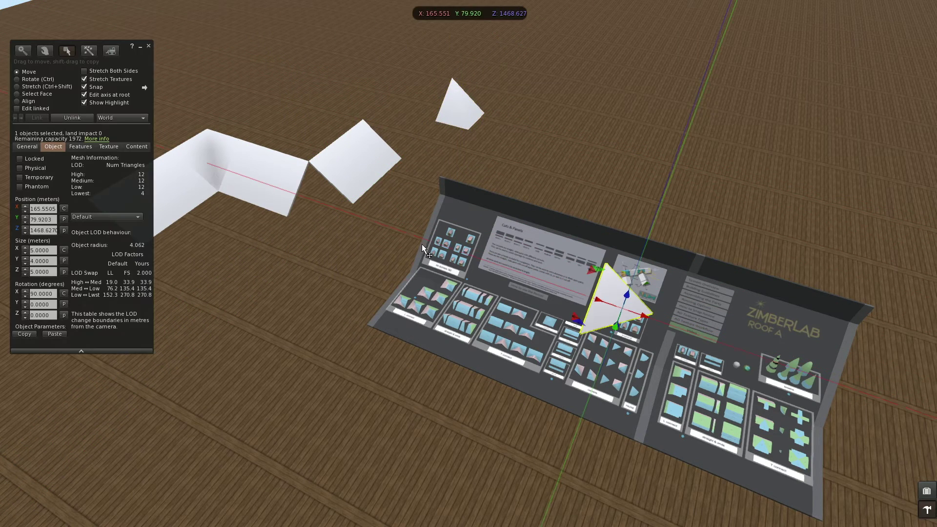
click(63, 222)
alt+click(320, 195)
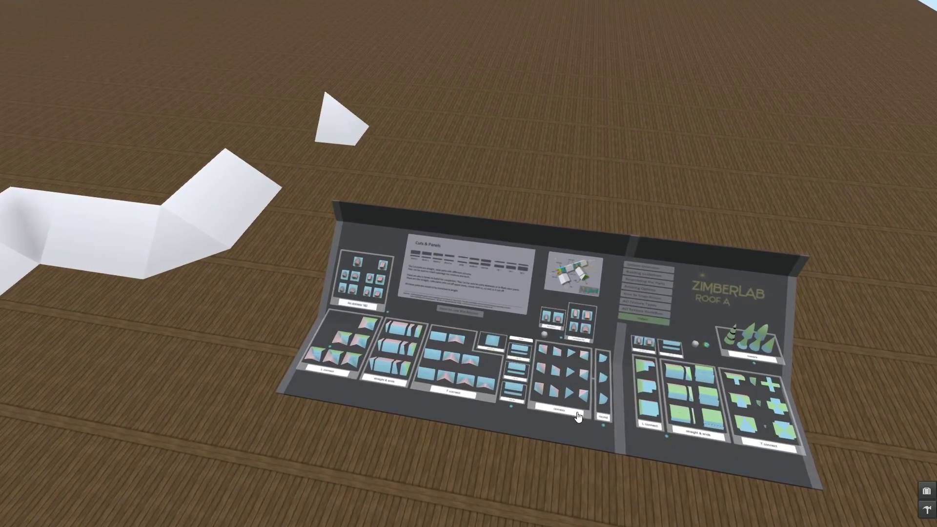
Rez a flat-cut valley corner from the corners rezzer and swap it for the existing valley corner at X 117.75, Y 80.75
click(560, 412)
alt+drag(392, 307, 468, 257)
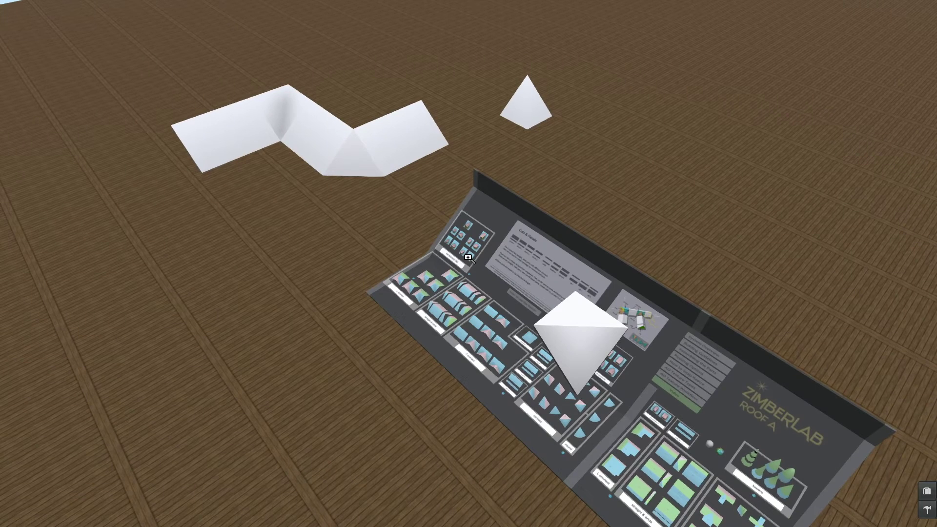
right_click(273, 111)
click(273, 93)
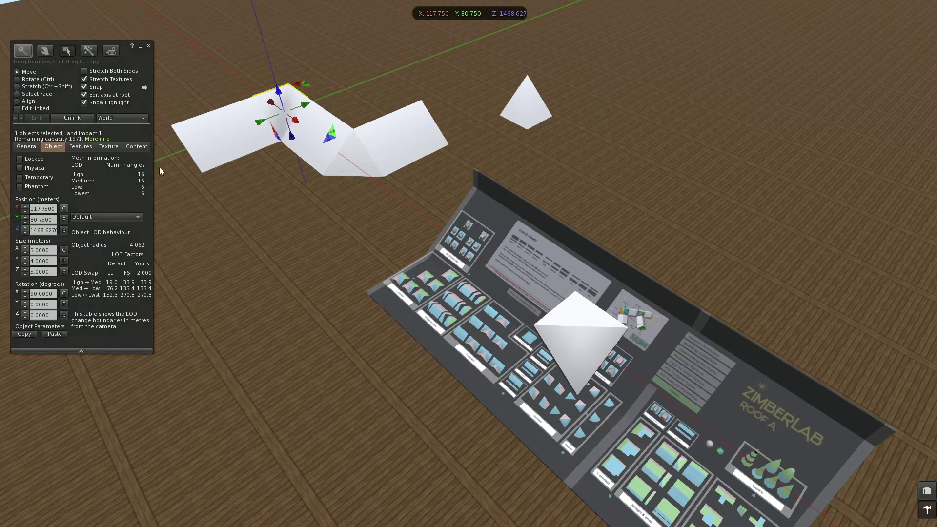
drag(304, 85, 440, 57)
click(566, 317)
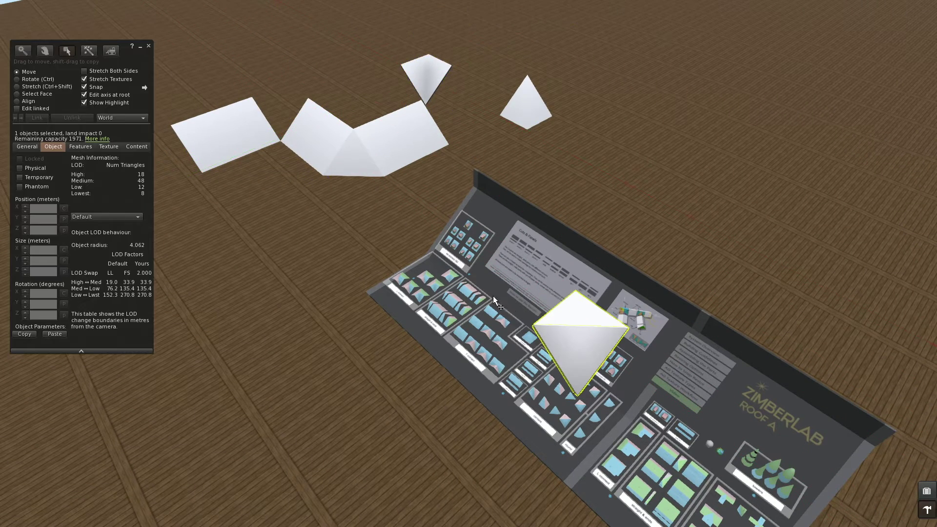
click(63, 219)
alt+drag(259, 122, 260, 90)
click(151, 46)
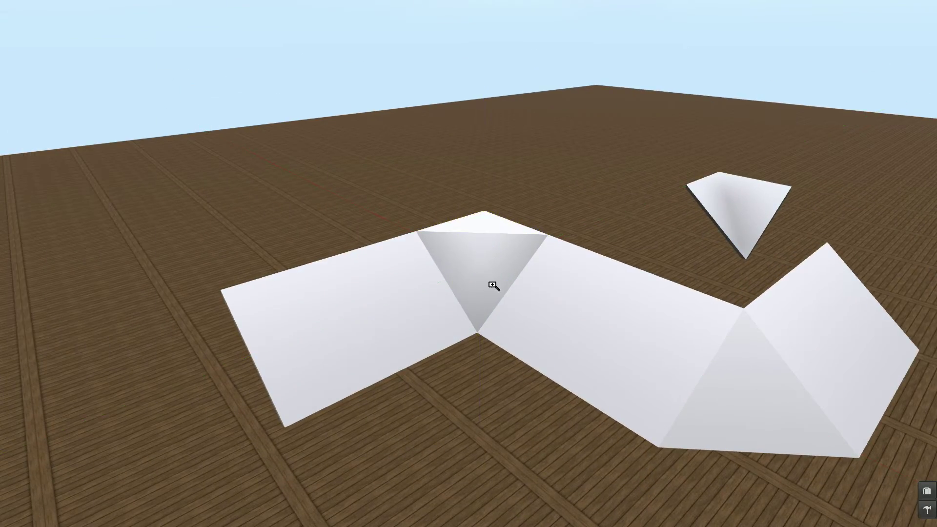
Rez the 4m rnd 90 part from the round corners rezzer
alt+drag(492, 285, 468, 318)
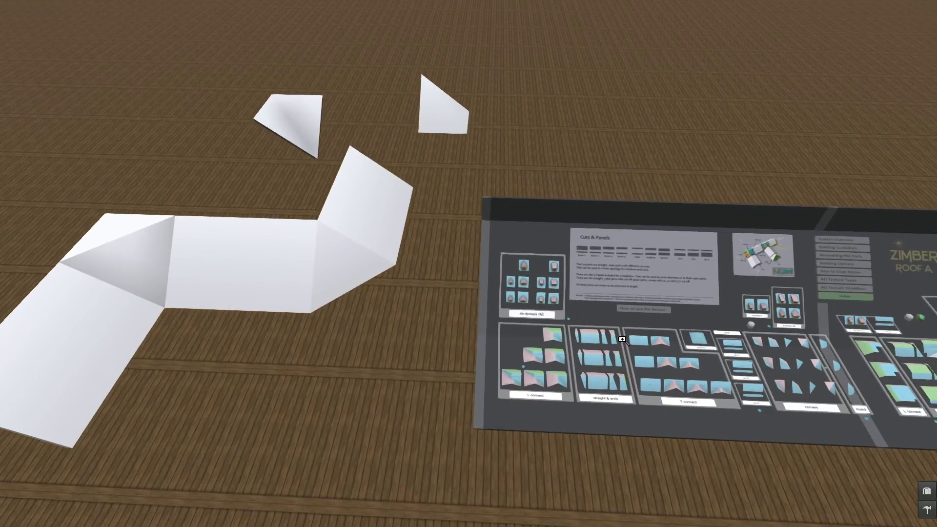
alt+drag(622, 339, 469, 276)
click(647, 351)
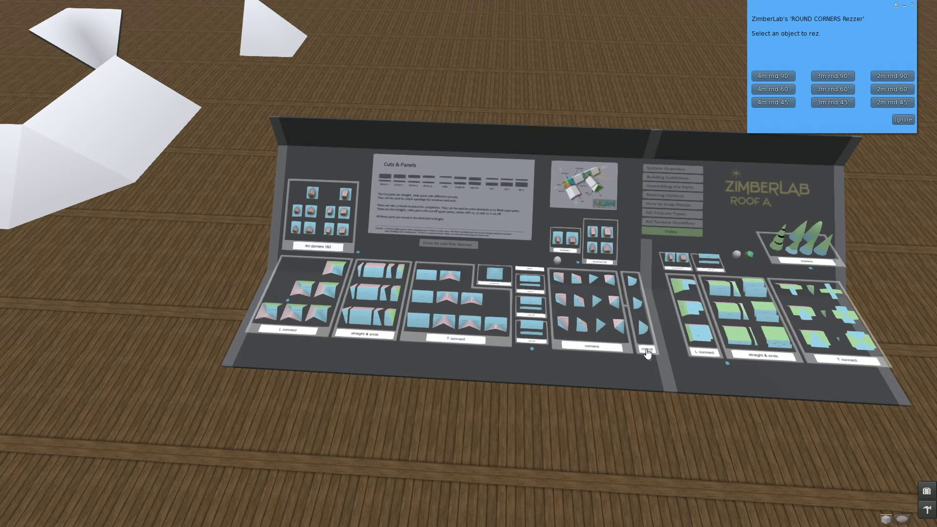
click(782, 77)
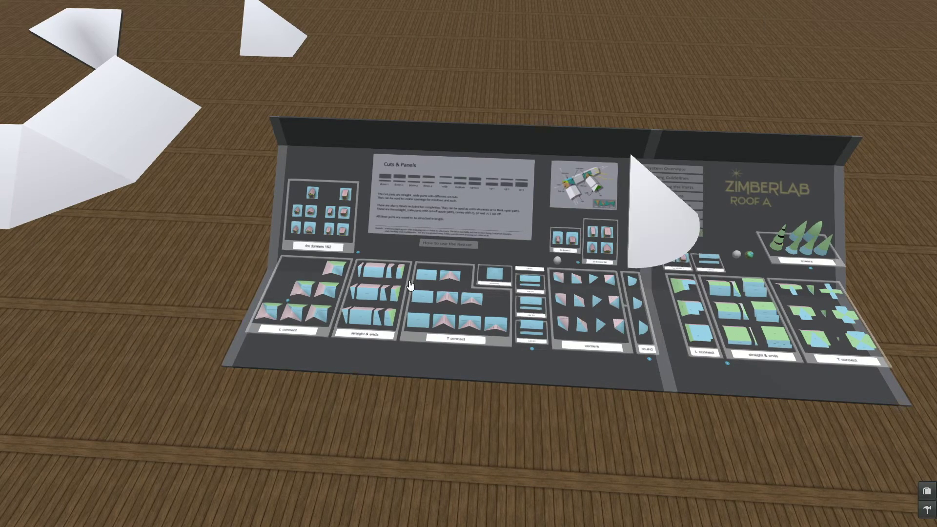
alt+drag(344, 279, 266, 288)
Move the triangular outer corner out of the roof and place the round corner at its copied position, X 132.75, Y 80.75, Z 1468.627
right_click(345, 153)
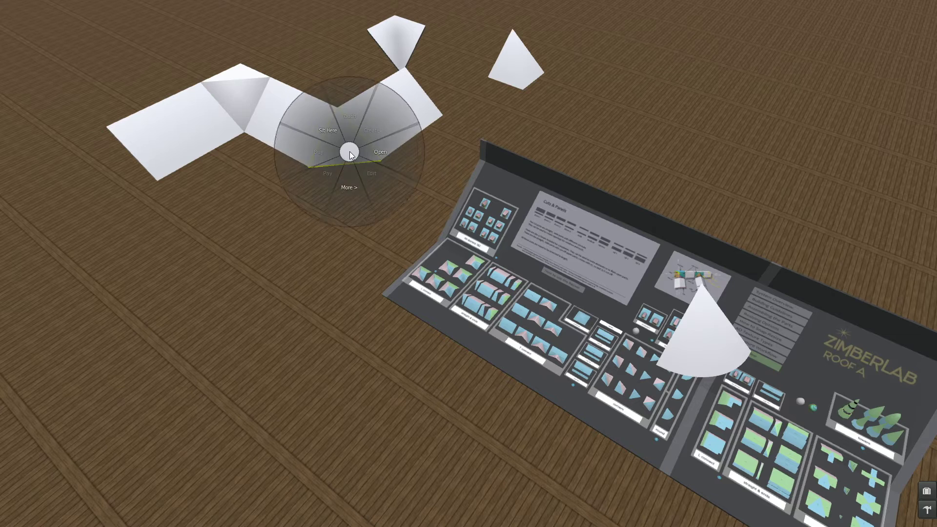
click(363, 173)
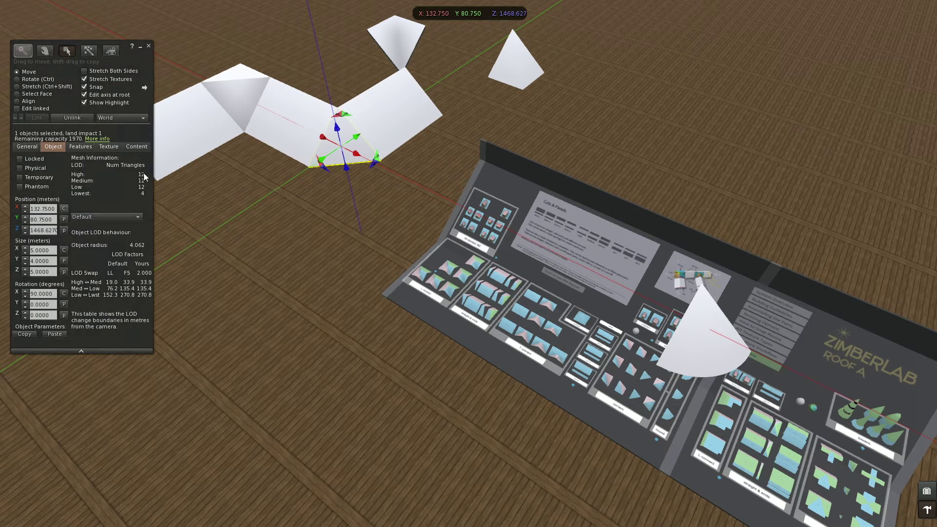
drag(343, 115, 491, 69)
click(688, 341)
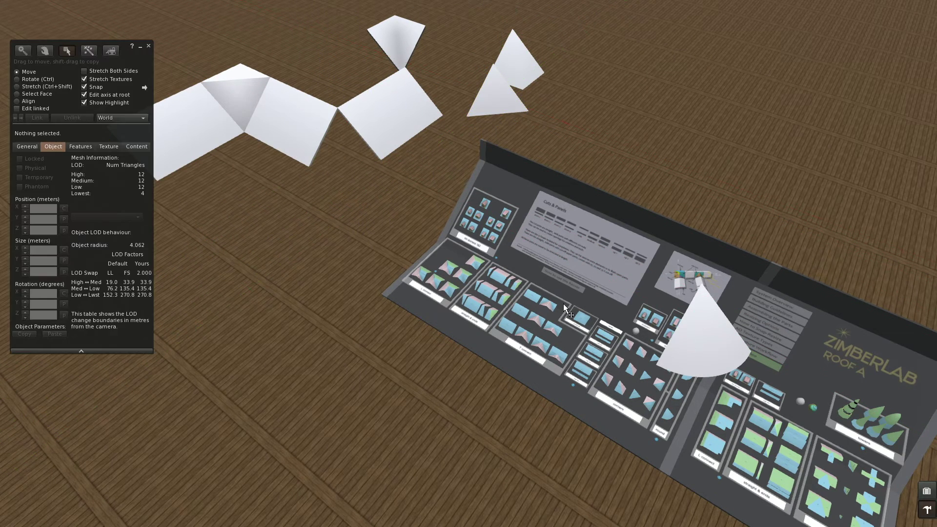
click(700, 346)
click(63, 220)
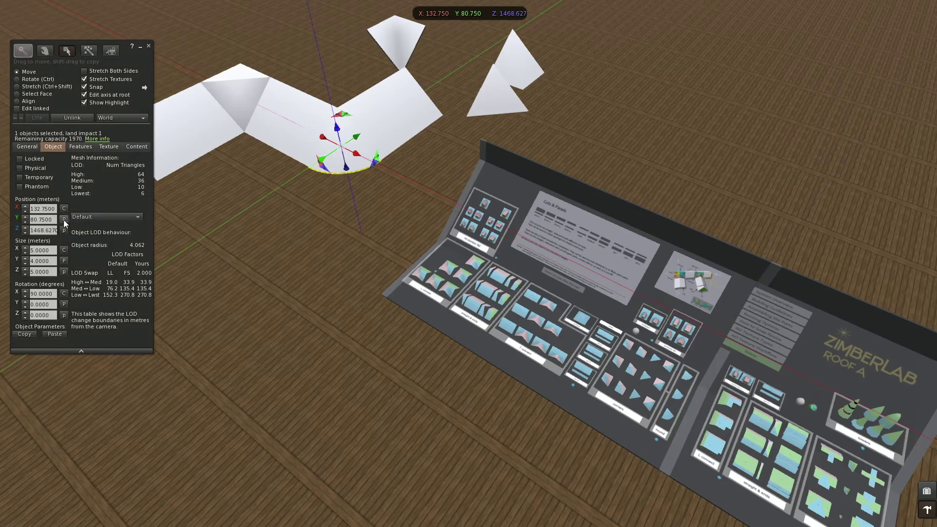
click(149, 47)
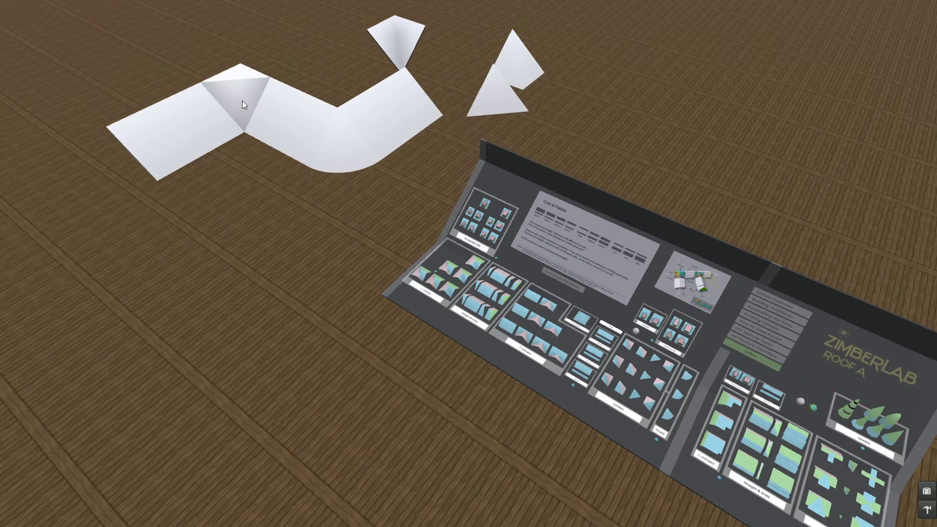
Rez the 4D1 WideUp dormer from the 4m dormers 1&2 rezzer
alt+click(346, 151)
alt+drag(468, 264, 599, 288)
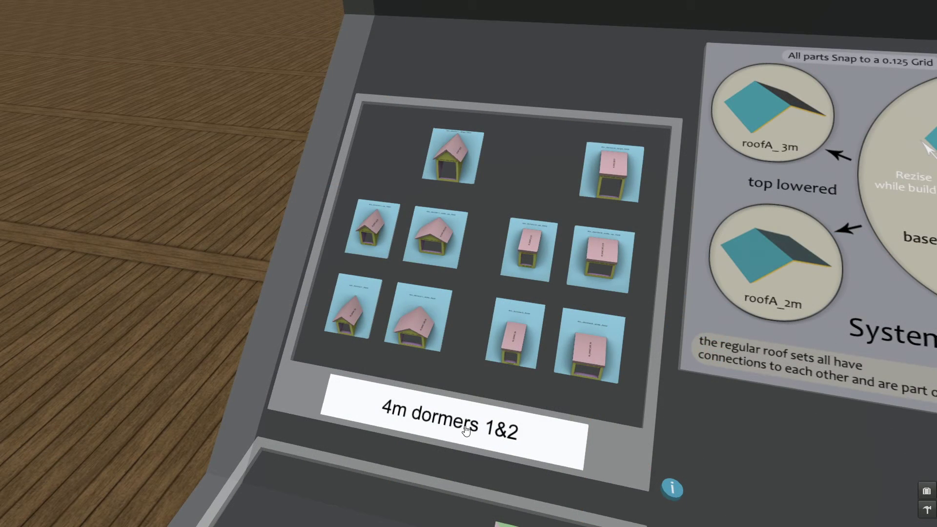
click(466, 428)
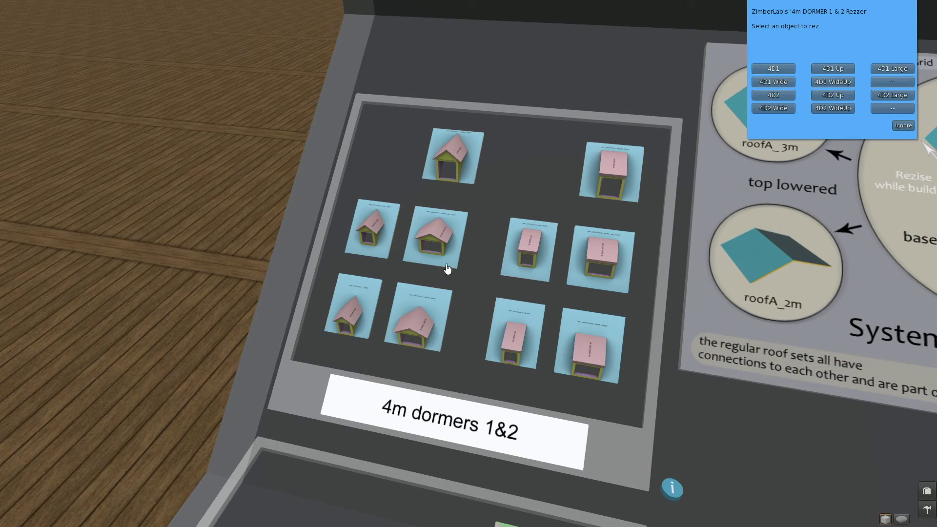
alt+drag(438, 253, 439, 317)
alt+click(401, 182)
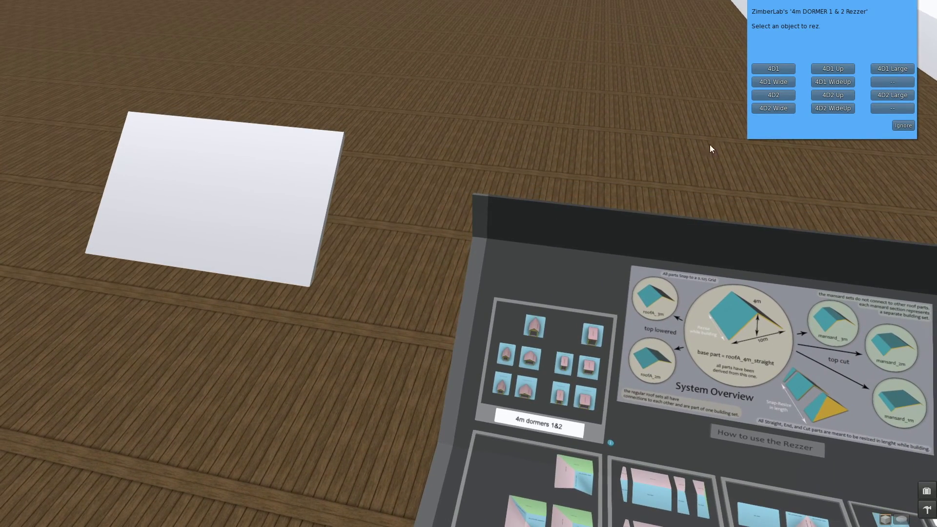
click(836, 83)
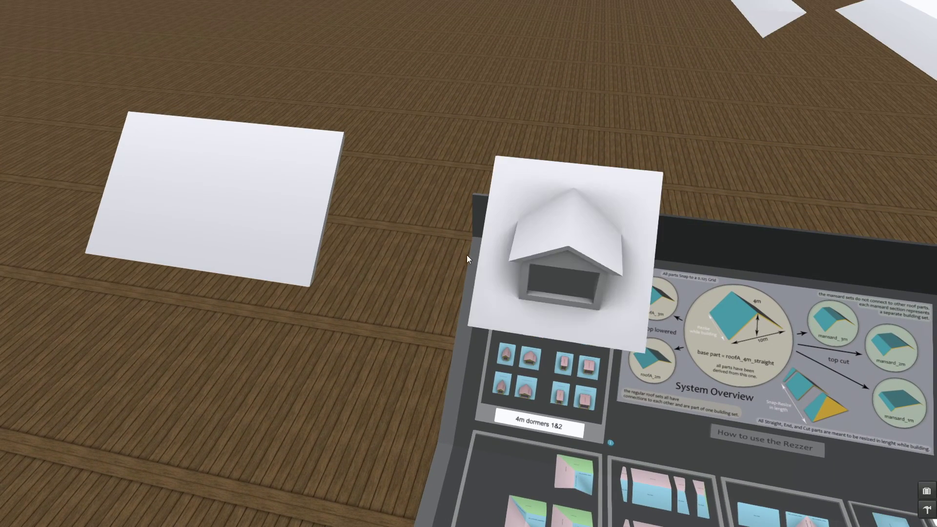
Align the wide dormer part with the side of the neighbouring straight roof part
right_click(504, 274)
click(469, 271)
shift+click(256, 229)
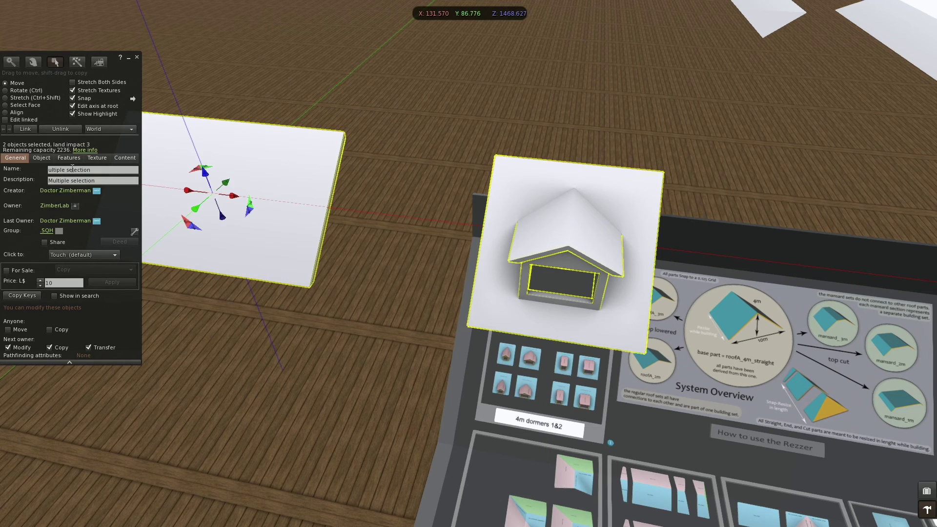
click(15, 113)
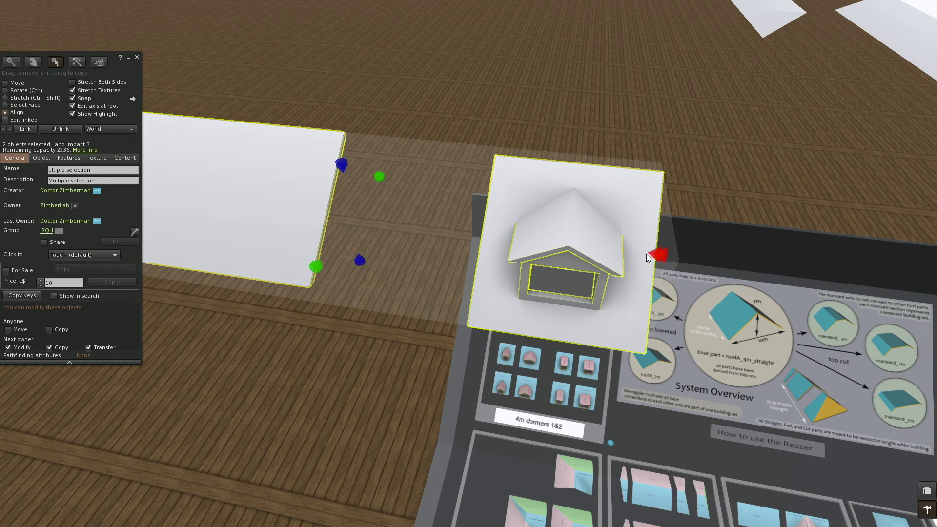